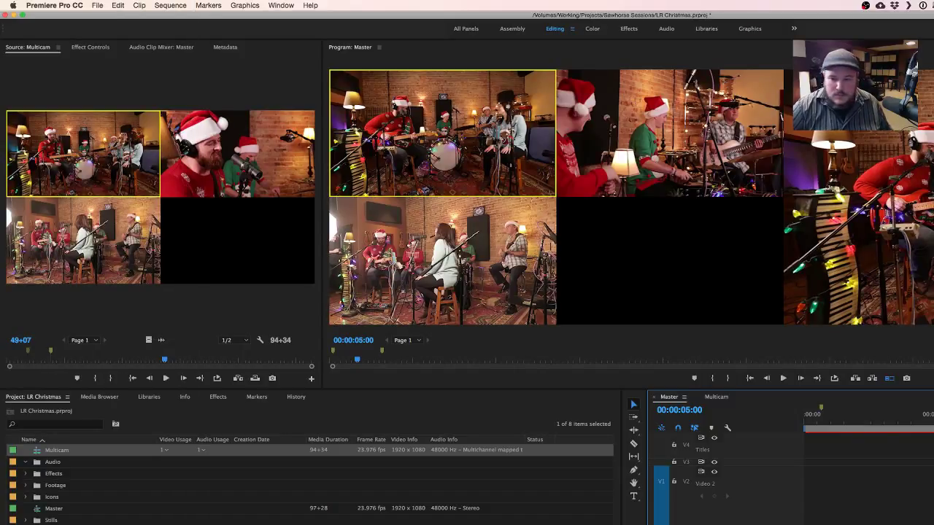
Play the Master sequence from about 00:00:04 and examine its opening and its end around 00:02:34.
drag(932, 421, 914, 421)
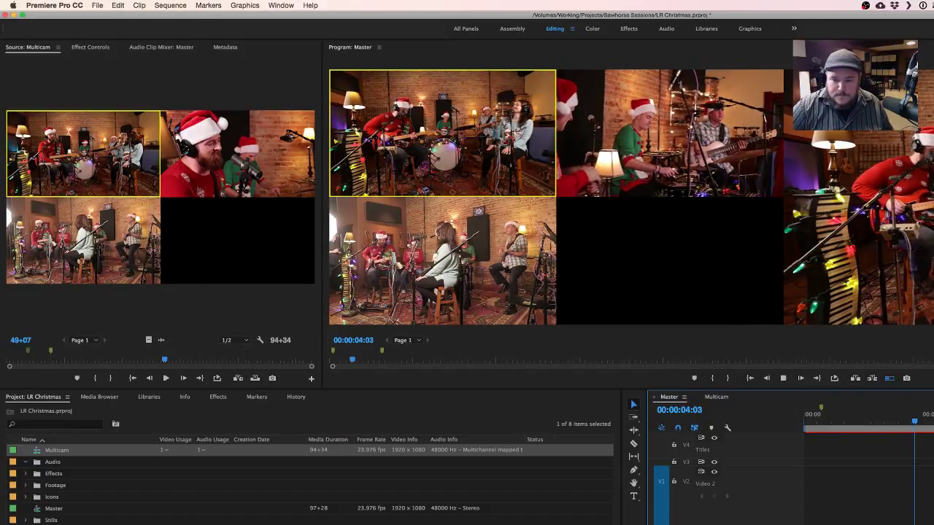
key(space)
scroll(868, 474, right, 10)
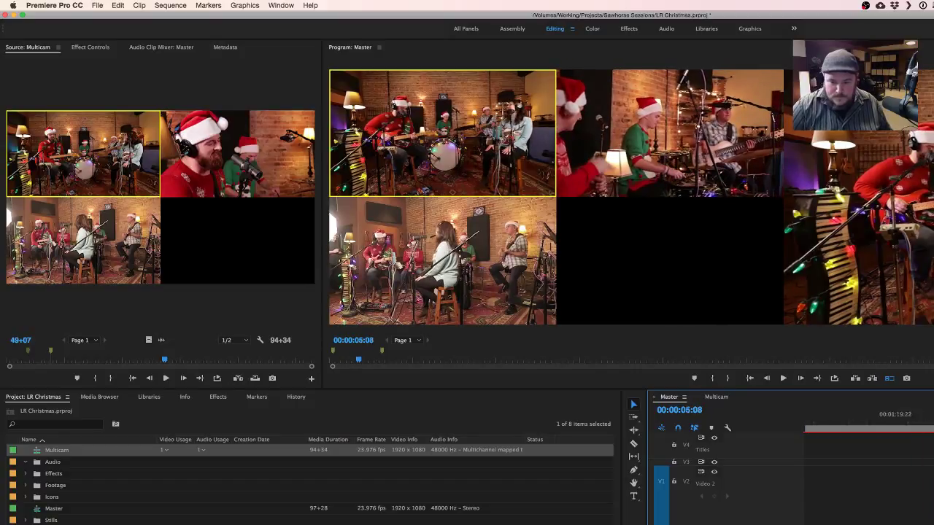
scroll(868, 474, right, 4)
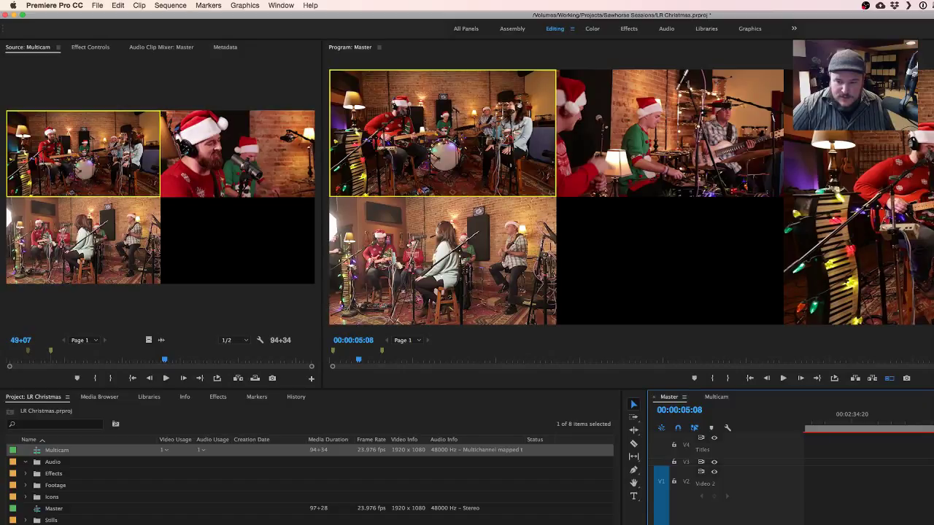
Set the speed of the clip at the end of the Master sequence to 99.25%.
key(super+r)
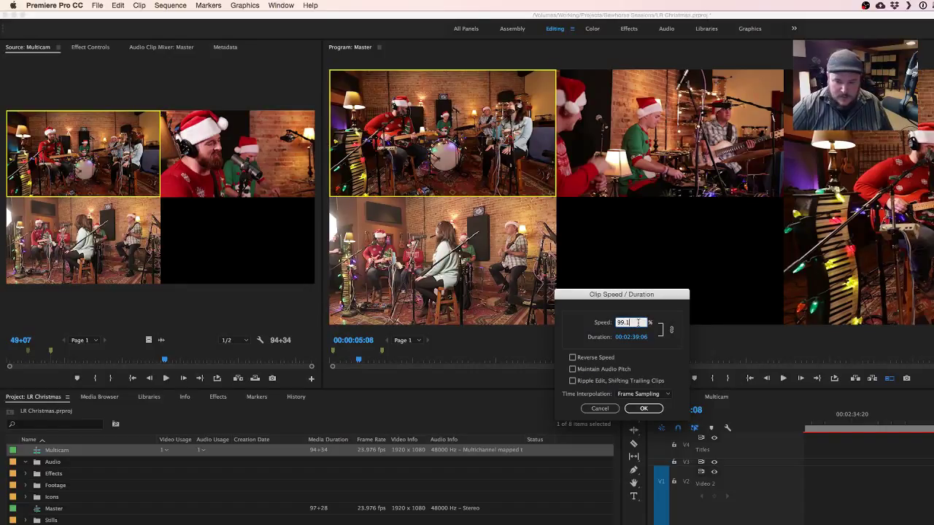
key(Return)
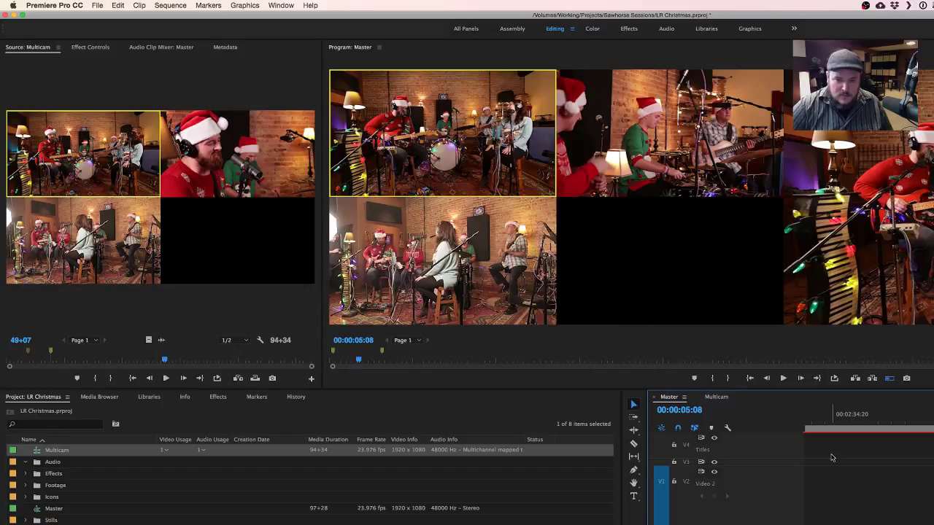
right_click(907, 522)
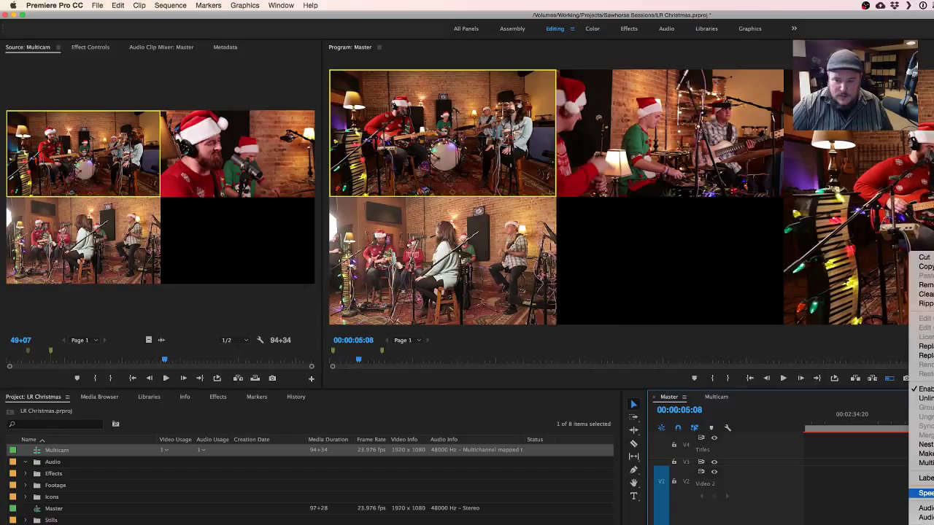
click(923, 493)
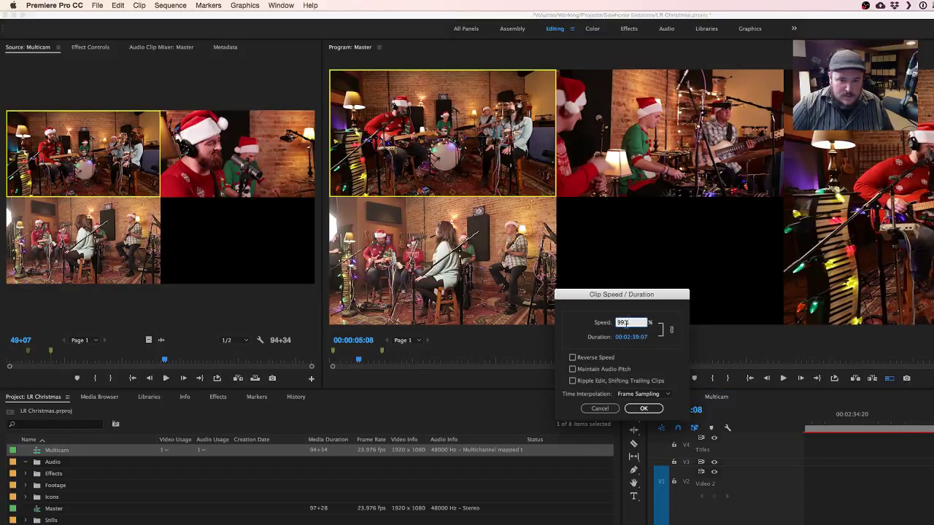
text(99.25)
key(Return)
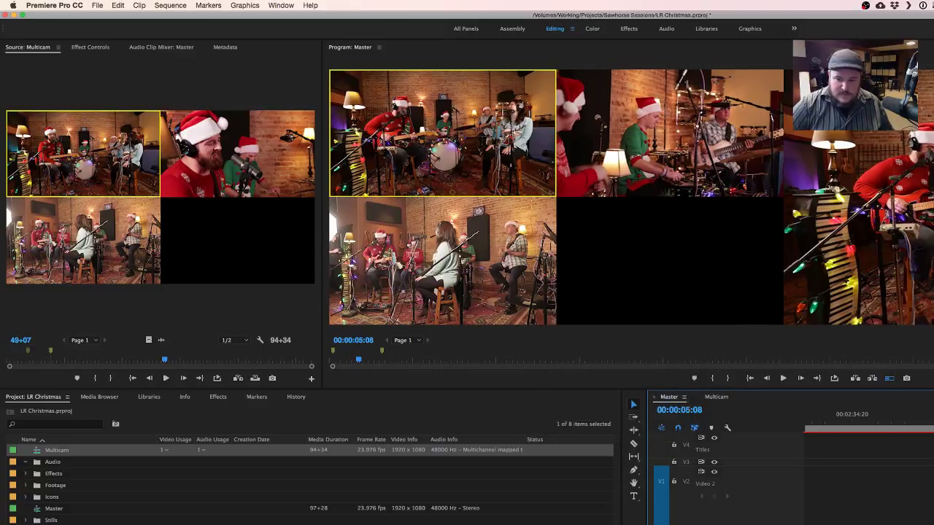
Play the end of the Master sequence from about 00:02:35 to check the sync.
click(863, 421)
key(space)
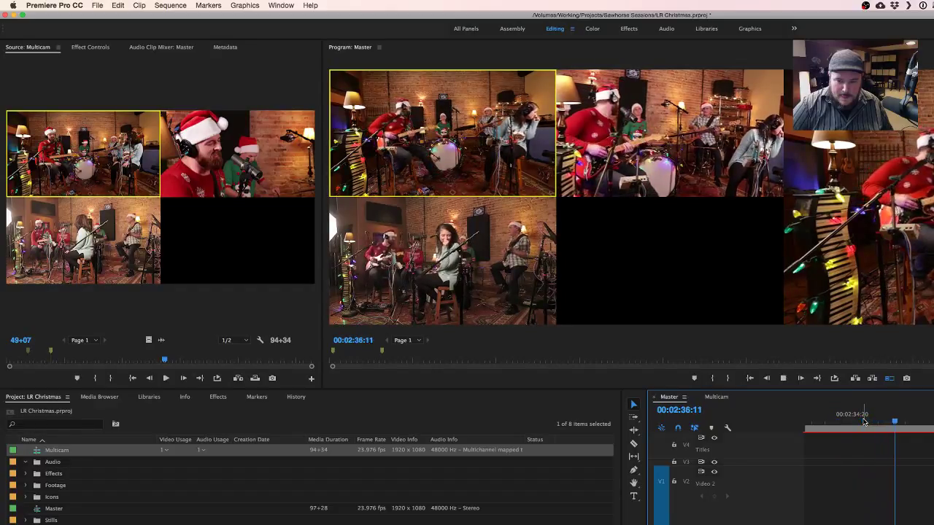
key(space)
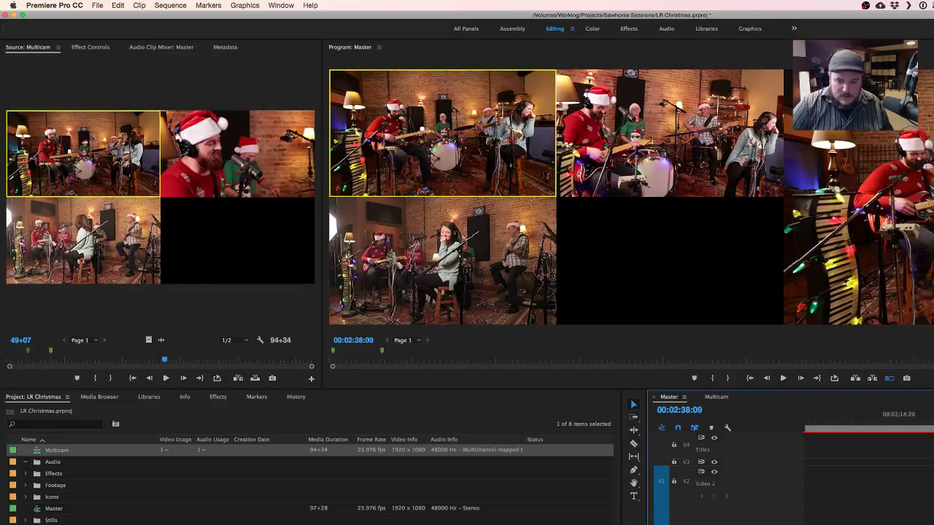
Return to the start of the Master sequence and play its first seconds up to about 00:00:06.
scroll(868, 474, left, 5)
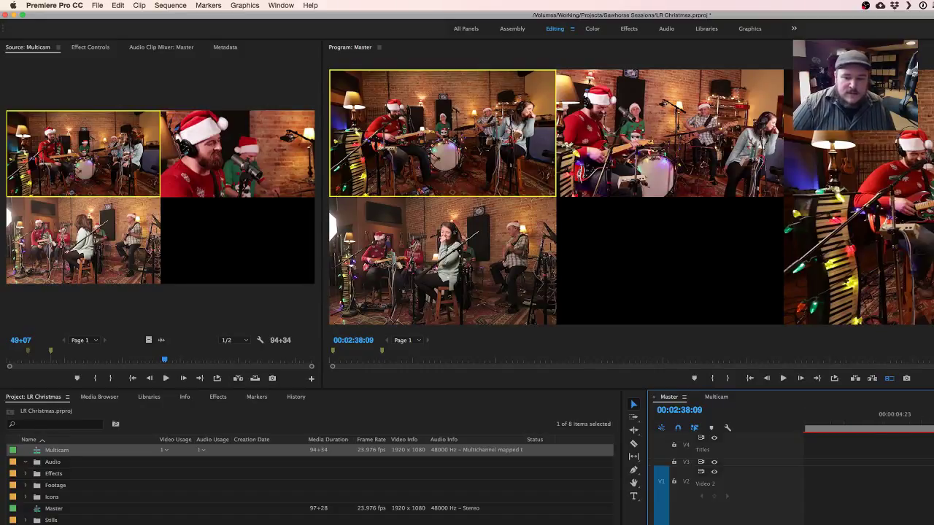
click(809, 424)
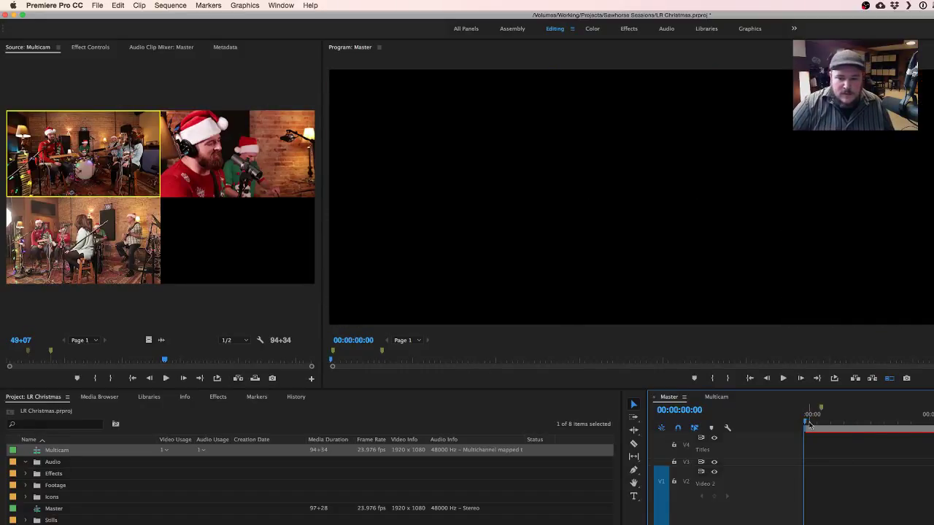
key(space)
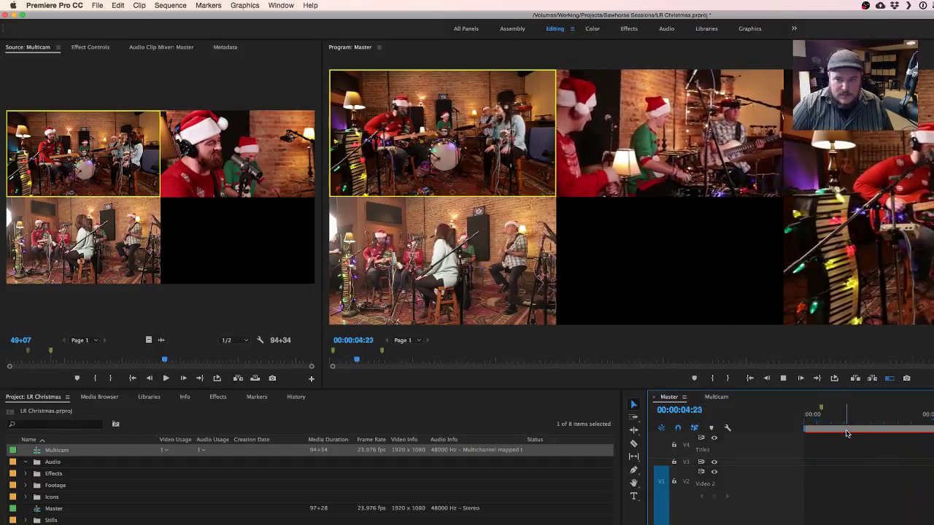
key(space)
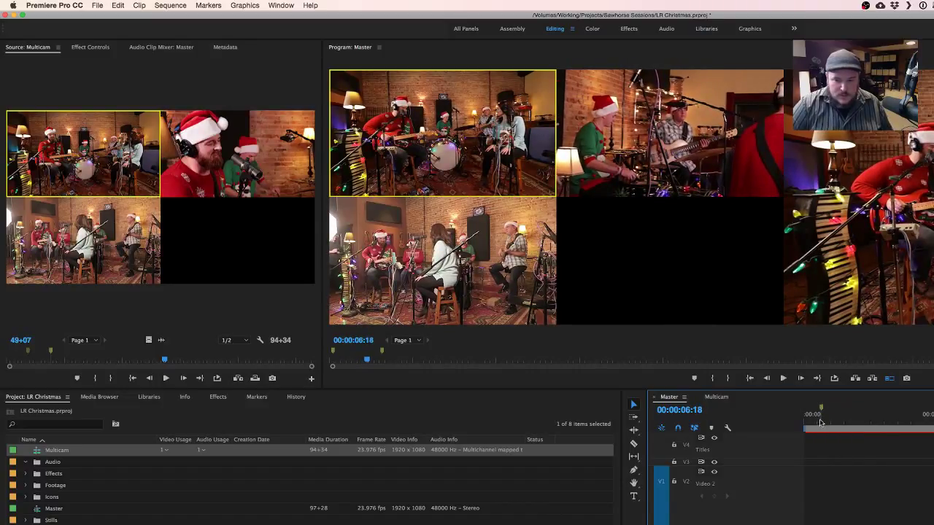
Play the sequence from the start and switch to camera angle 2 at about 00:00:05.
drag(821, 423, 800, 423)
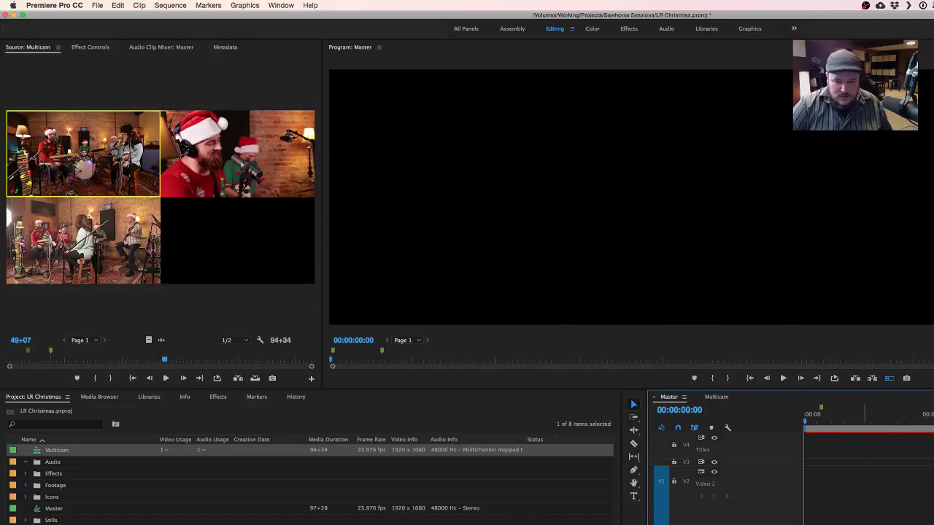
key(space)
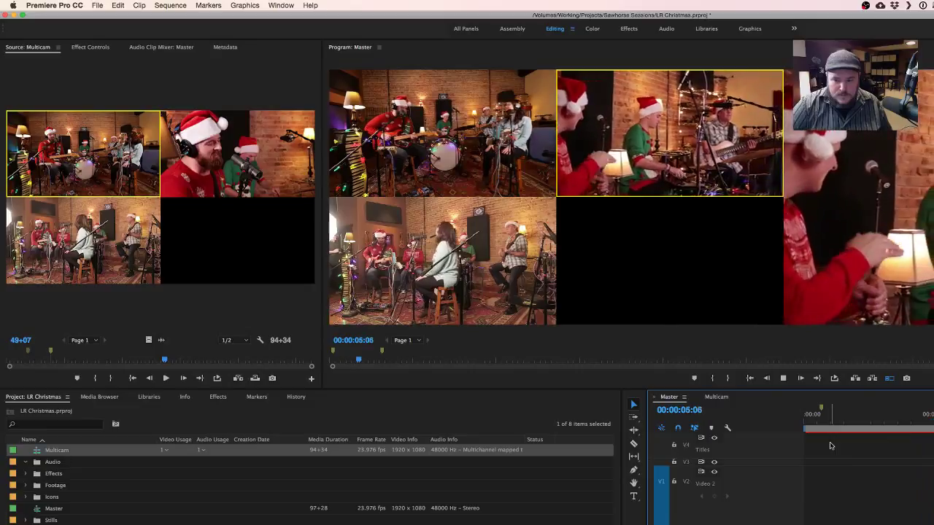
key(space)
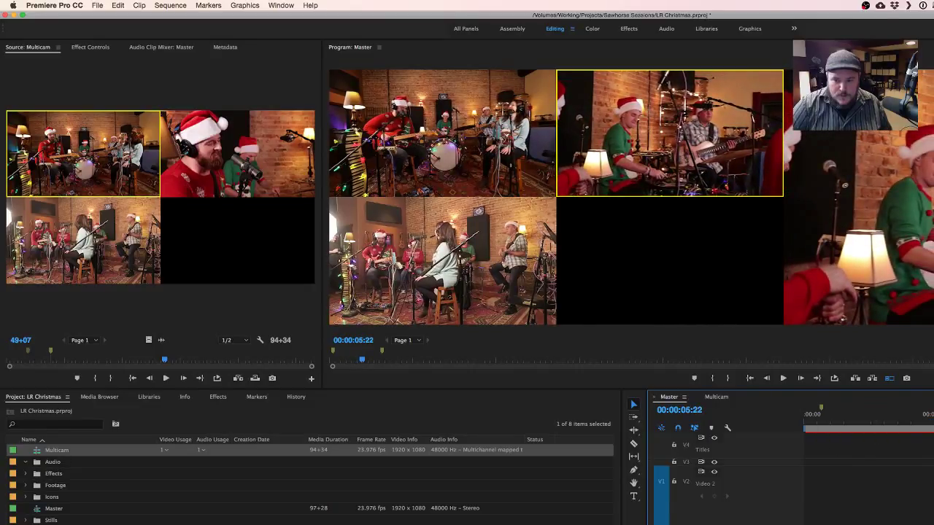
Split the multicam clip near the beginning with the Razor, set it to camera angle 1 and resume playback.
key(Left)
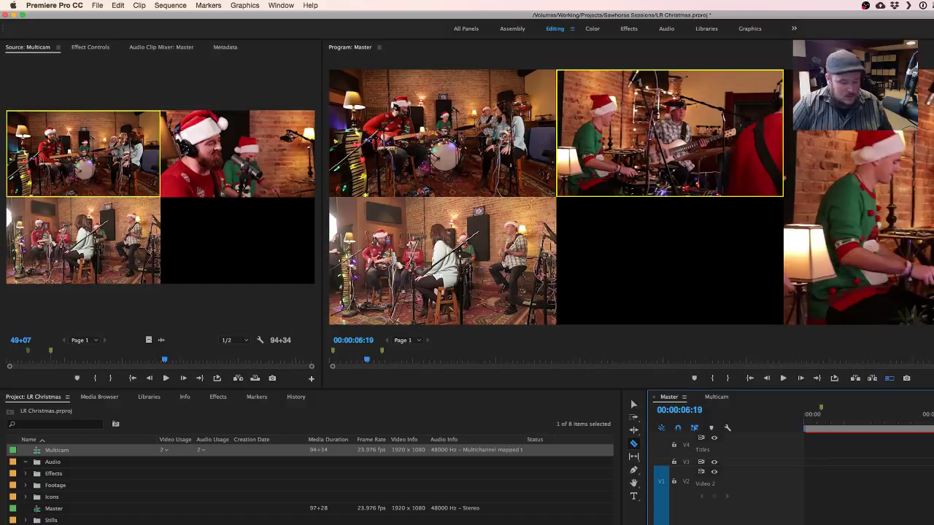
key(1)
key(space)
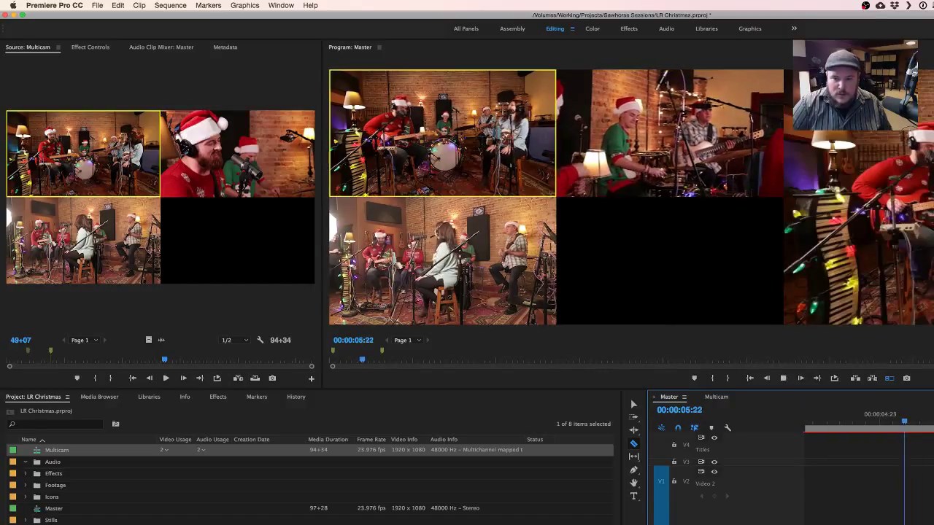
Widen the timeline area and play the Master sequence to about 00:00:23 to find the next cut point.
drag(646, 513, 238, 512)
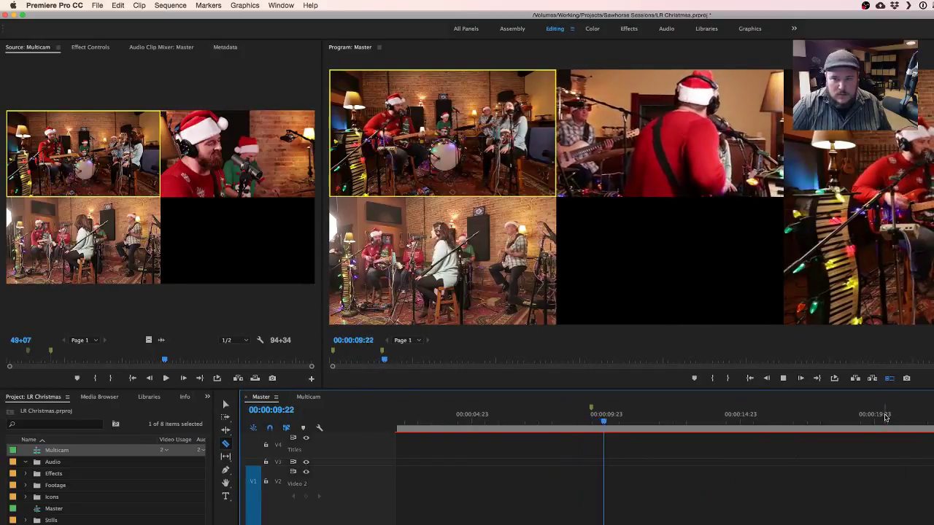
scroll(767, 491, right, 5)
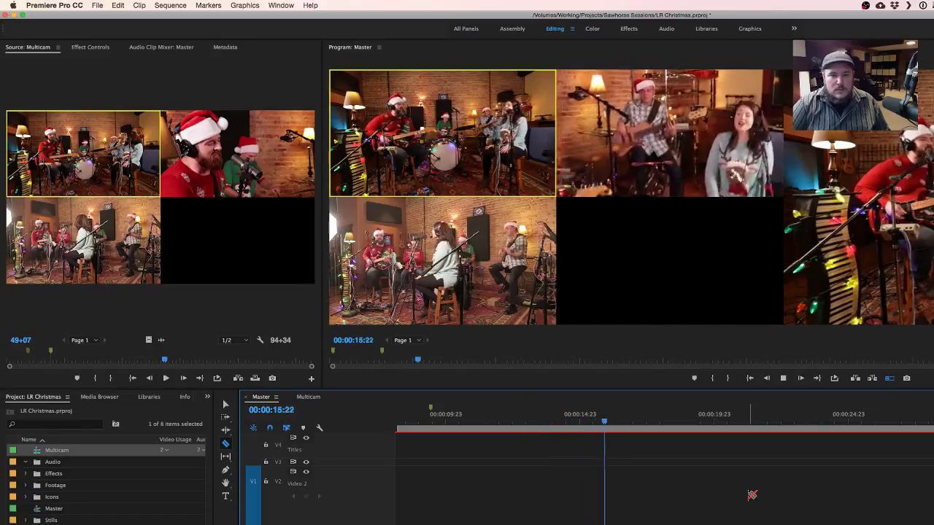
key(space)
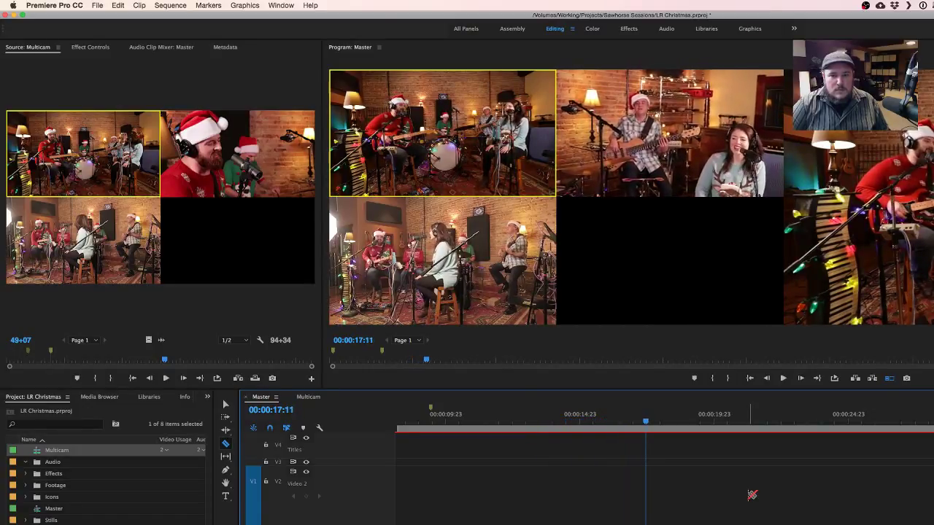
key(space)
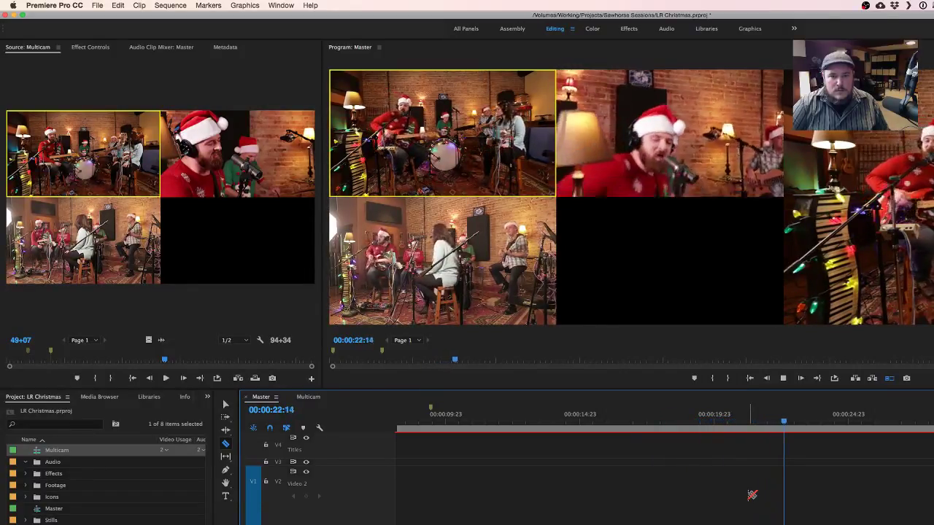
key(space)
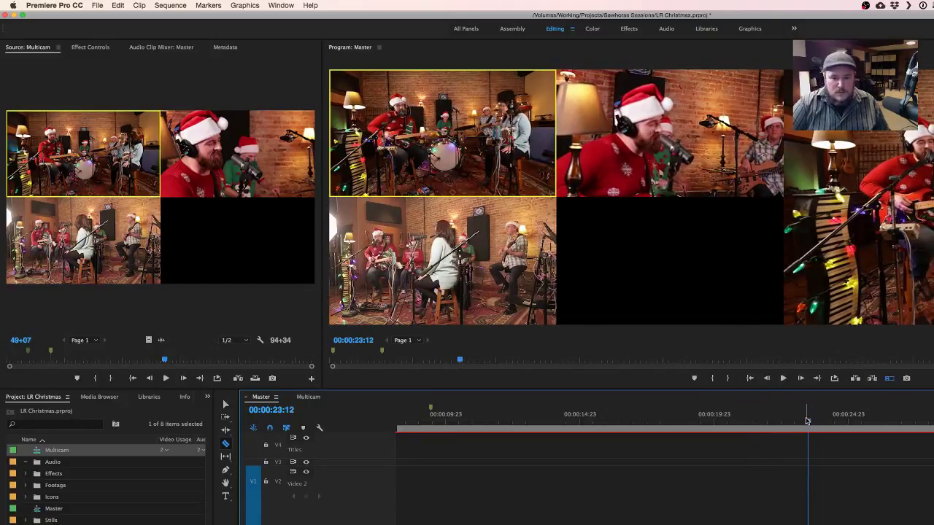
Cut the multicam clip at about 00:00:23:05 and switch the part after the cut to camera angle 2.
key(Left)
key(Left)
key(Left)
key(Left)
key(Left)
key(Left)
key(Left)
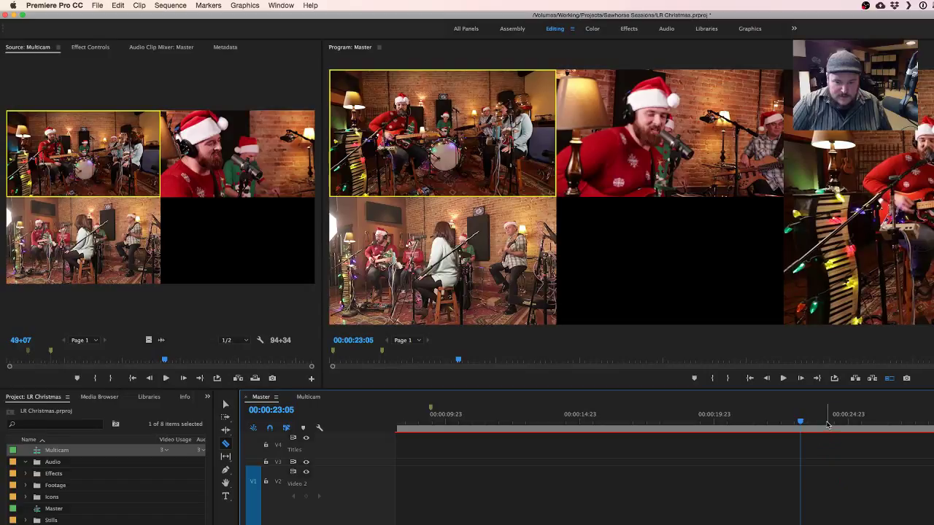
click(827, 424)
key(2)
click(784, 423)
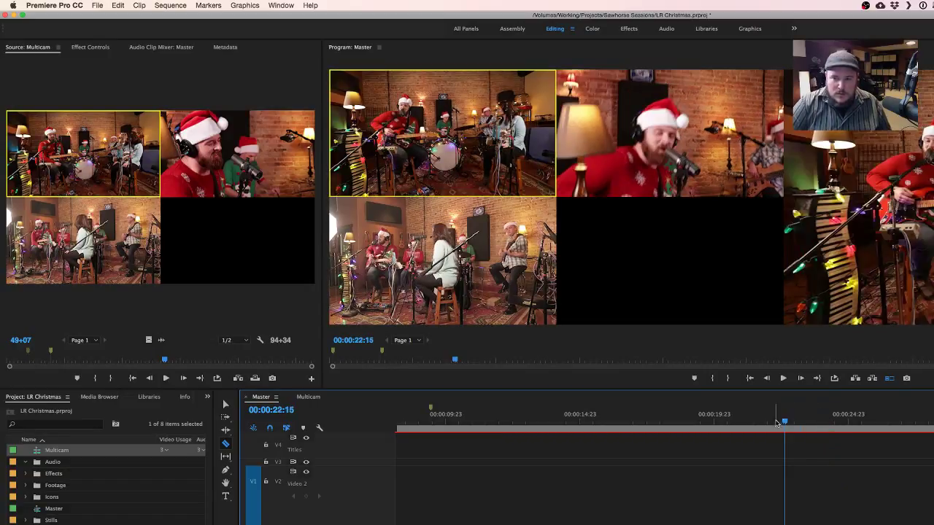
key(2)
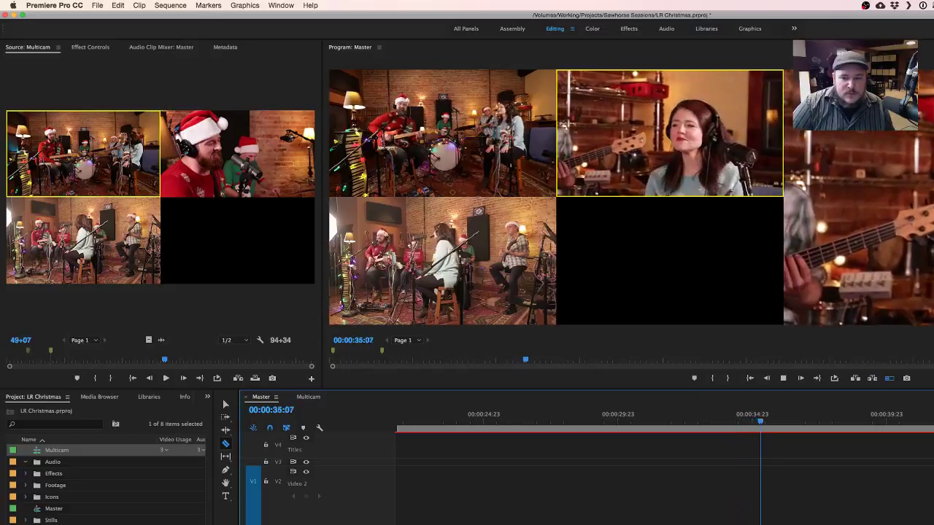
Replay the camera angle 2 section from about 00:00:26 and cut the multicam clip at about 00:00:29:13.
click(480, 424)
key(space)
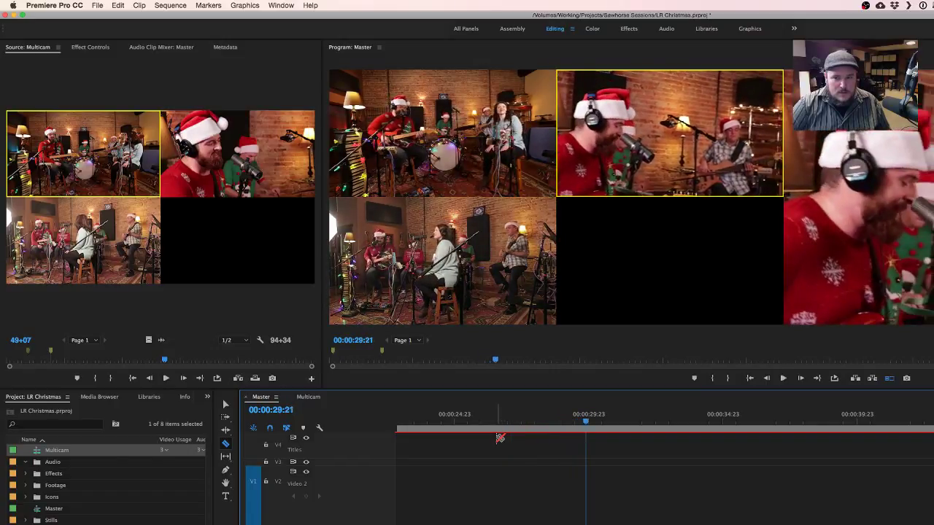
click(532, 423)
key(space)
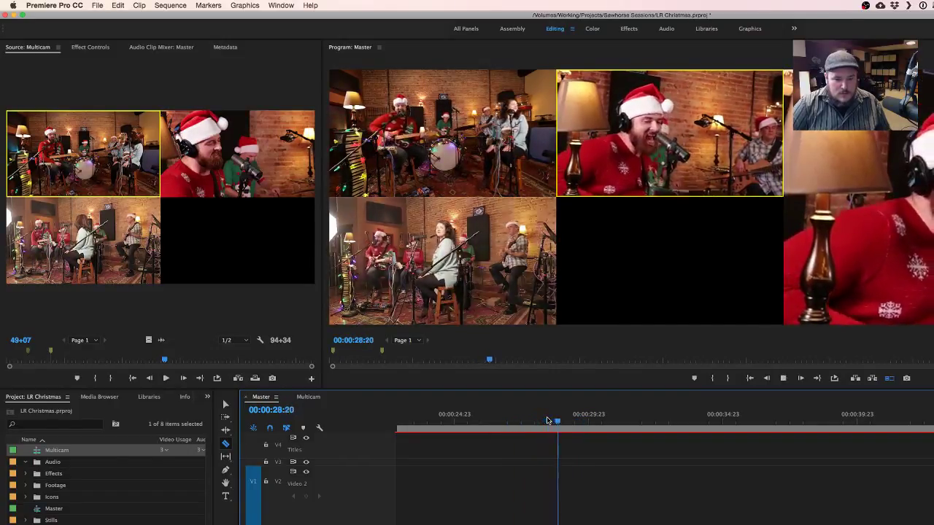
key(space)
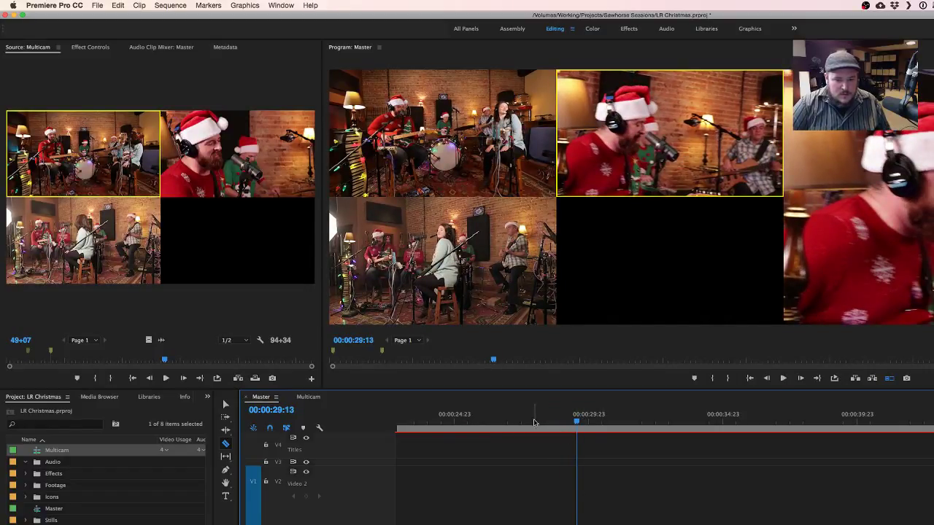
Switch the clip after the 00:00:29 cut to camera angle 1 and play across the cut from about 00:00:27.
click(599, 421)
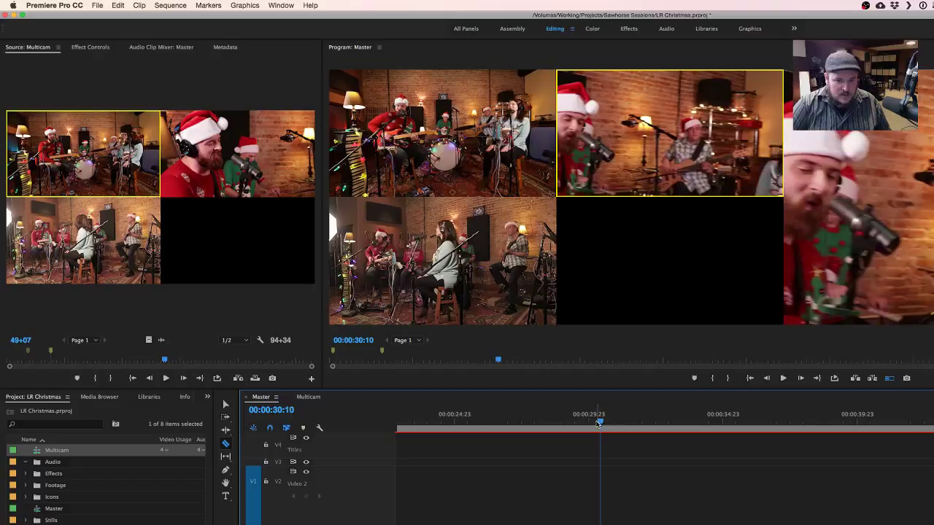
click(513, 422)
key(space)
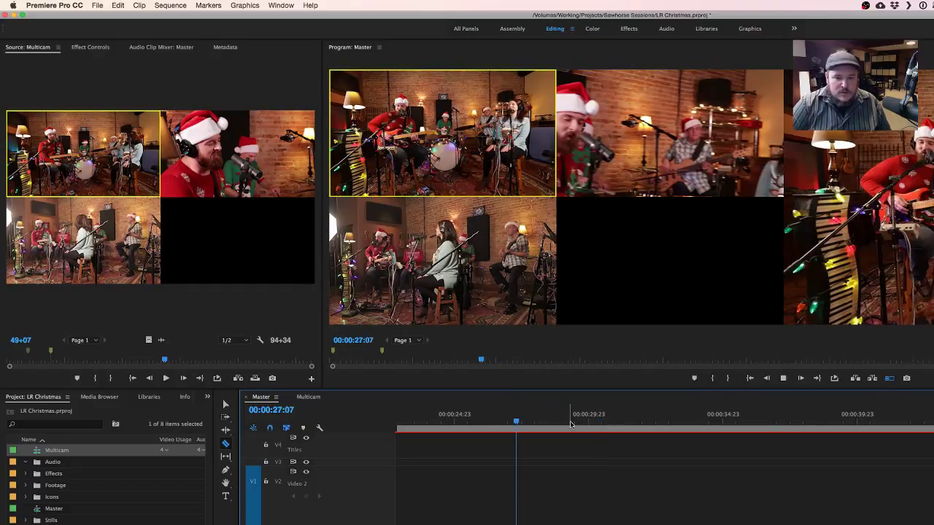
key(2)
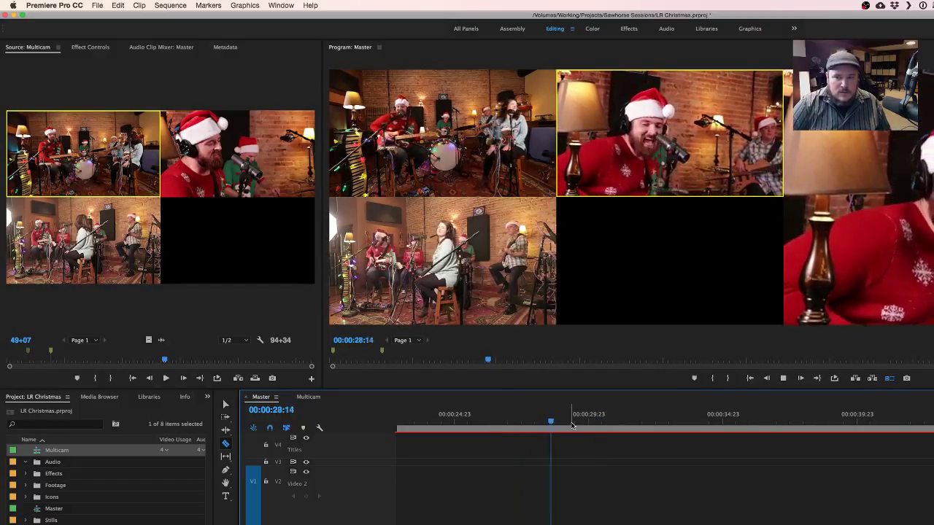
key(1)
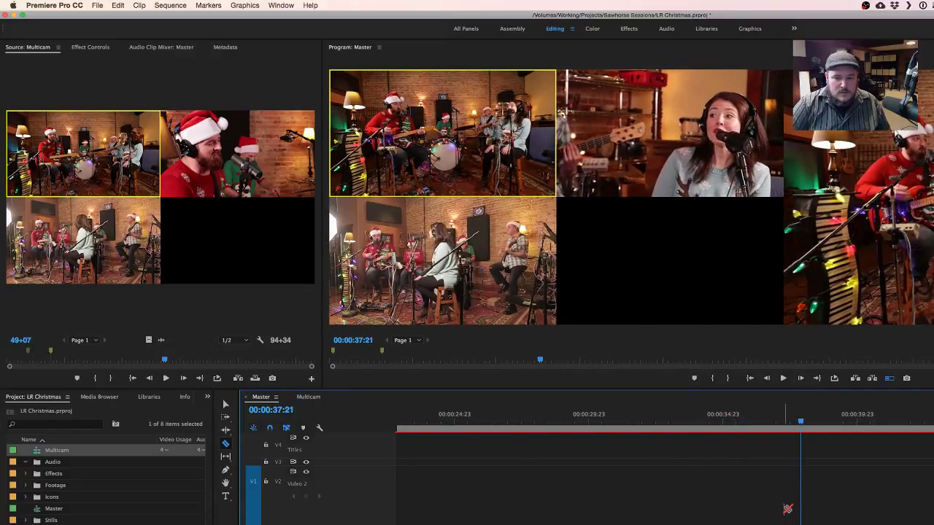
Cut the multicam clip at about 00:00:38:04 and switch the part after the cut to camera angle 2.
drag(799, 426, 808, 423)
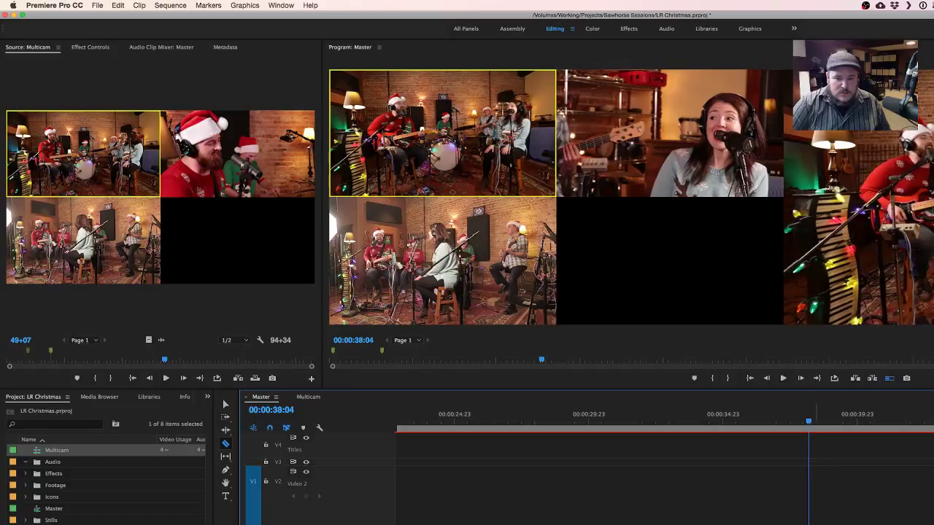
click(831, 422)
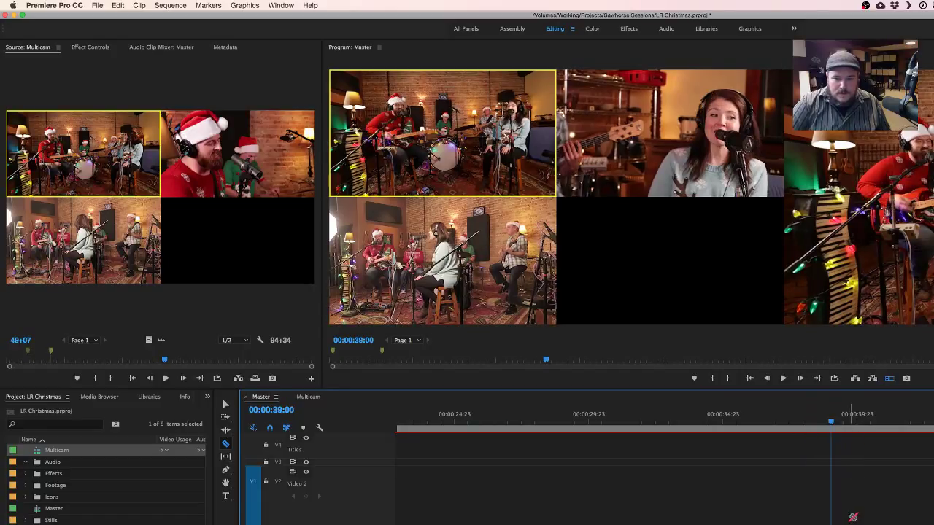
key(2)
Play across the 00:00:38 cut from about 00:00:37:05 to check the switch to camera angle 2.
click(782, 423)
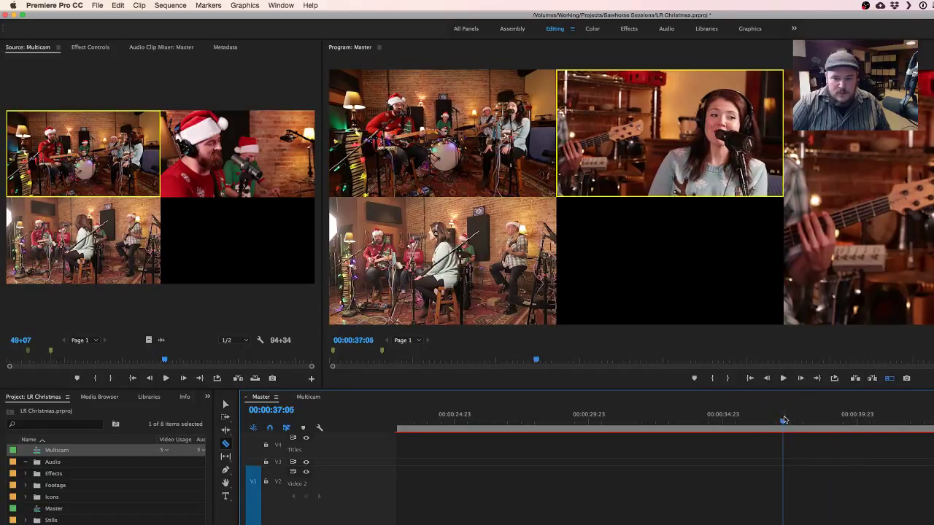
key(space)
key(2)
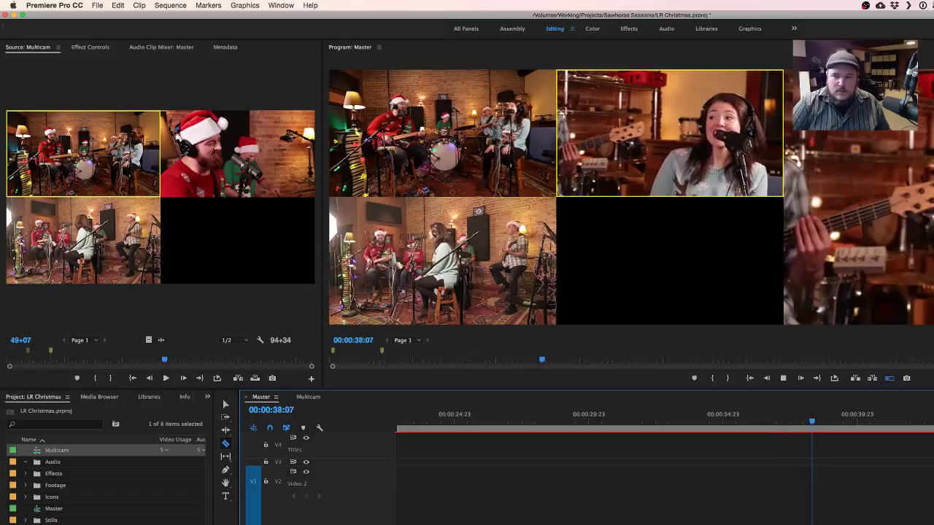
key(space)
click(783, 423)
key(space)
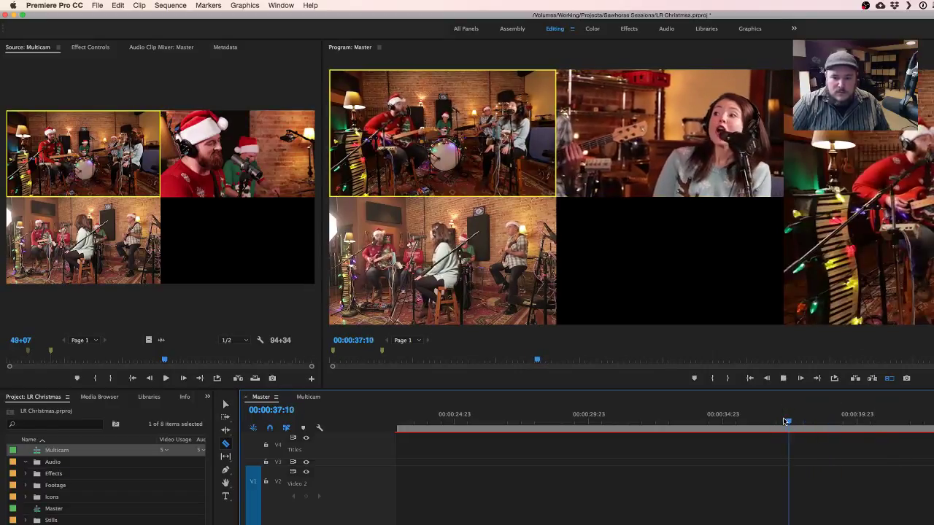
key(2)
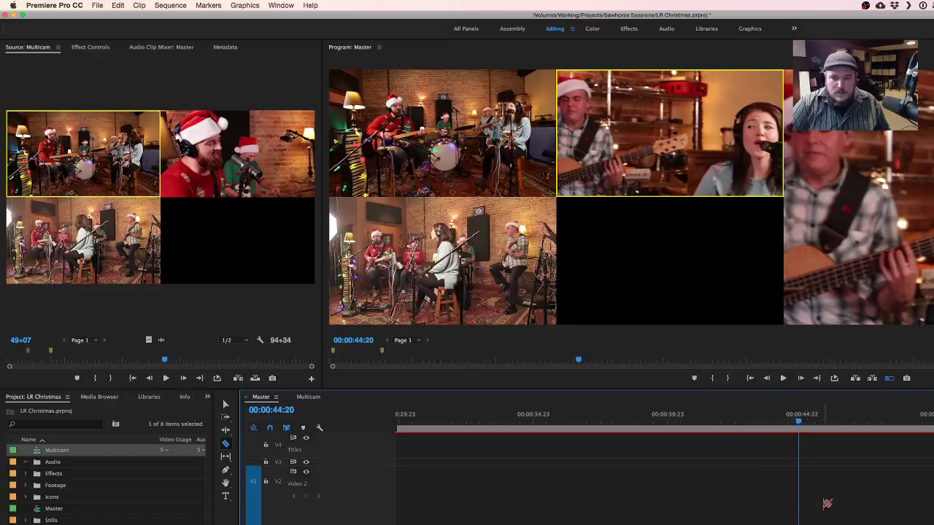
Cut the multicam clip at about 00:00:45 and switch the part after the cut to camera angle 1.
click(768, 422)
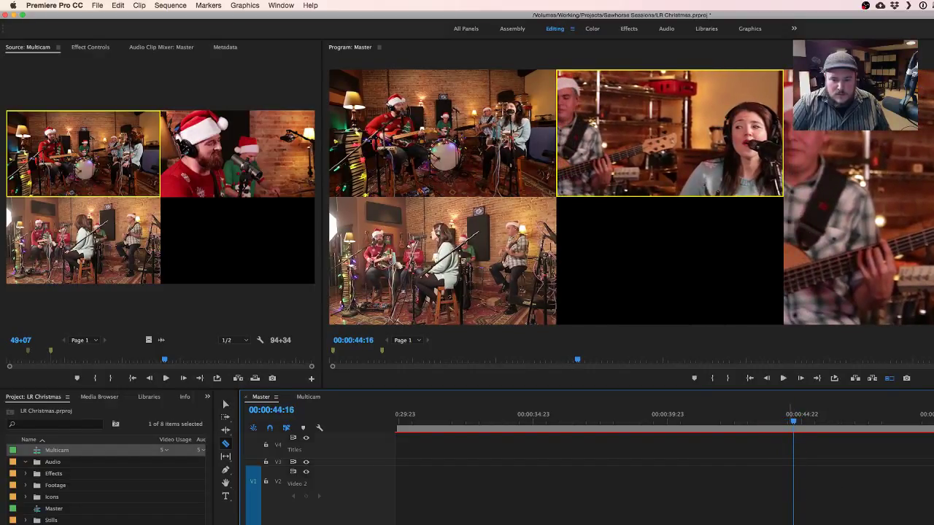
drag(793, 423, 790, 423)
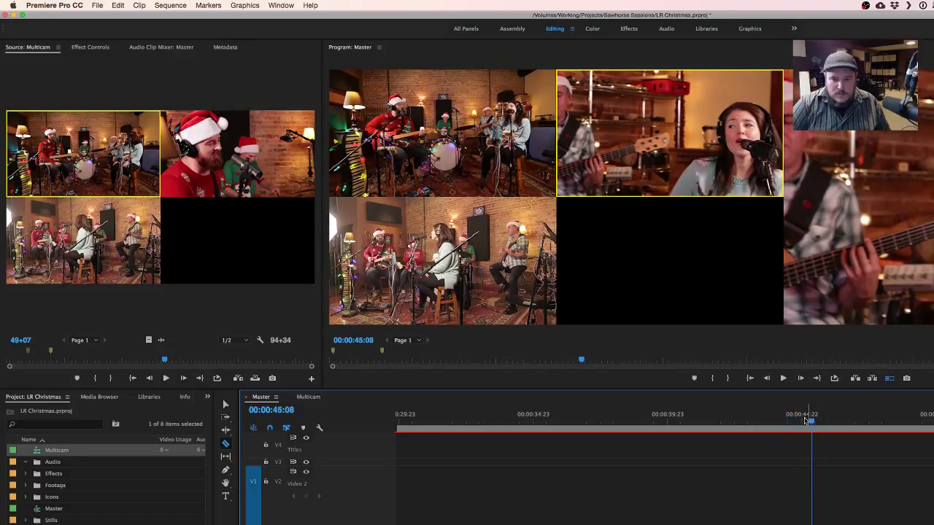
click(773, 422)
key(1)
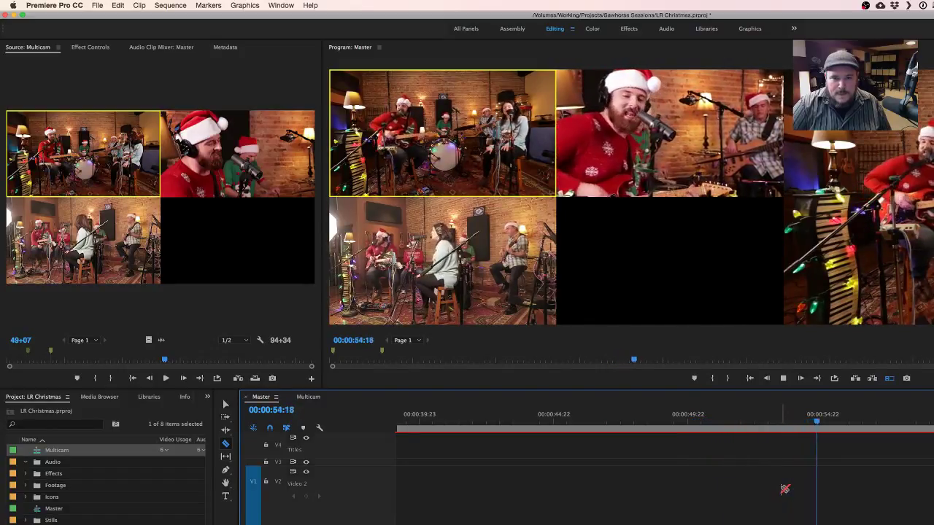
Cut the multicam clip at about 00:00:50:05 and switch the part after the cut to camera angle 2.
mouse_move(727, 414)
mouse_down()
mouse_move(827, 420)
mouse_move(708, 418)
mouse_up()
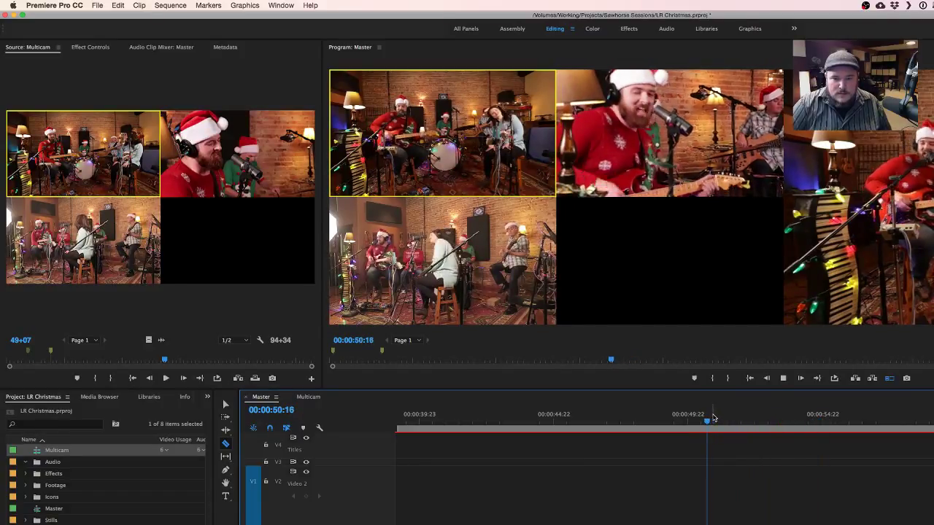
click(704, 420)
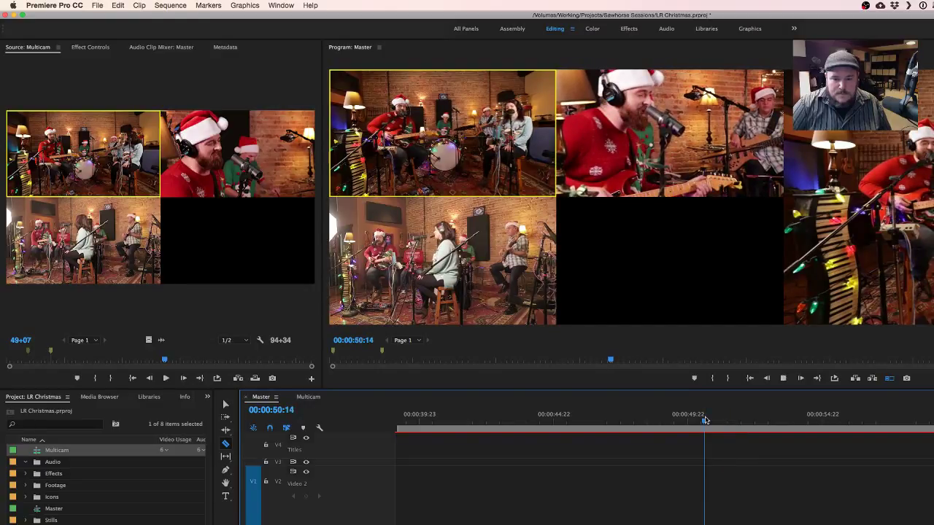
drag(705, 421, 697, 421)
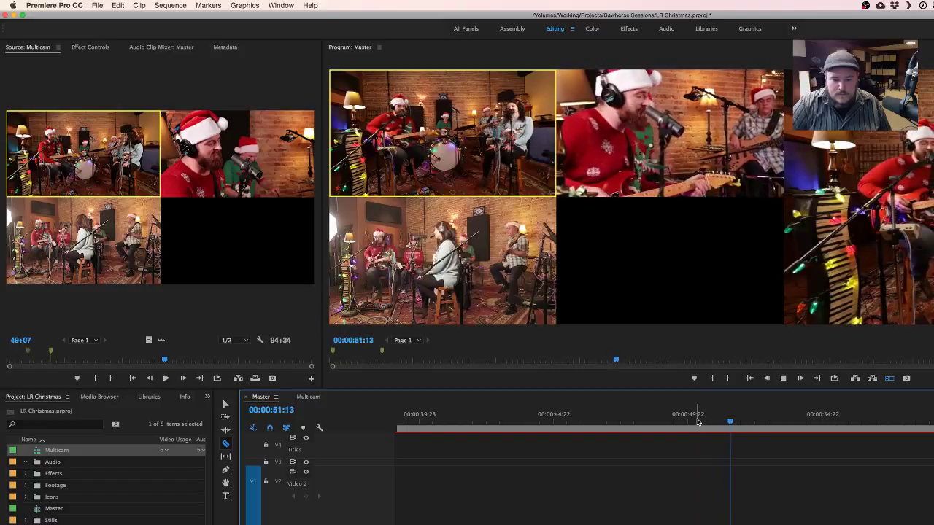
drag(700, 421, 736, 422)
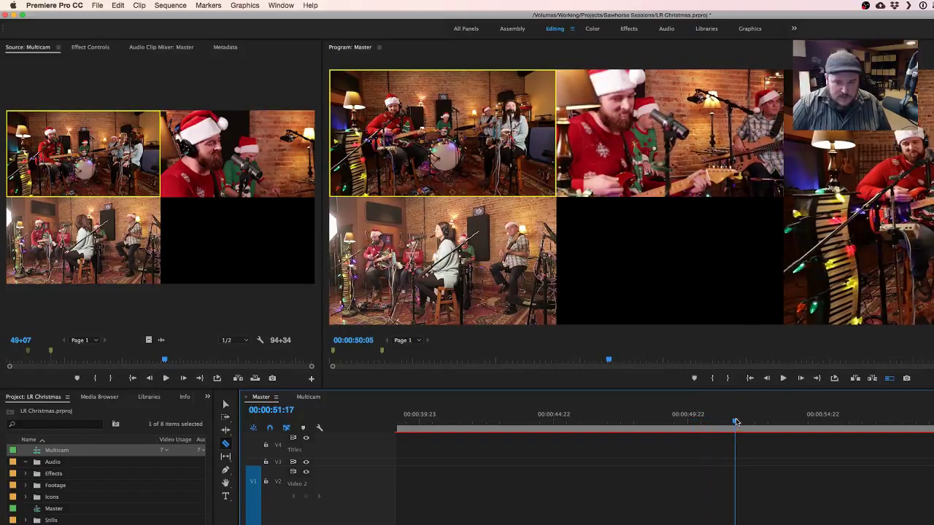
key(2)
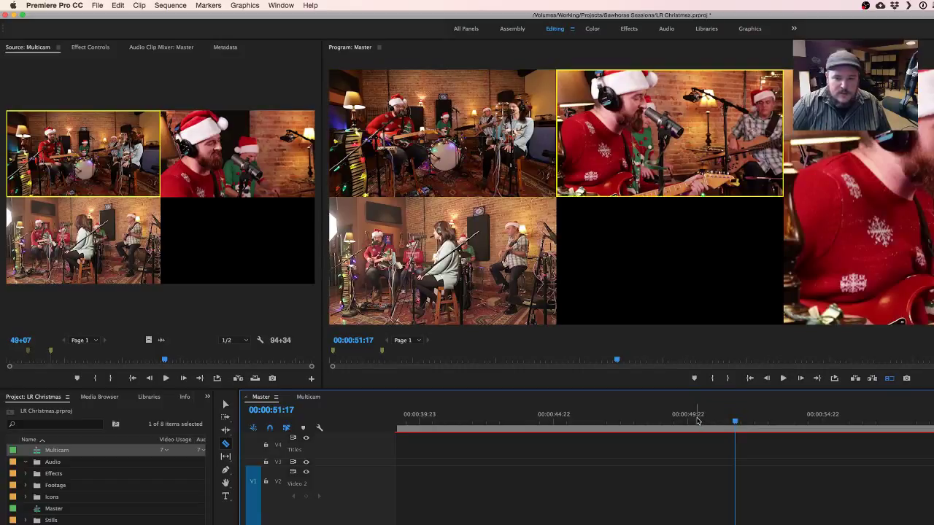
Review the section from about 00:00:50, cut the multicam clip at about 00:00:55:09 and switch the part after it to camera angle 1.
click(697, 421)
key(space)
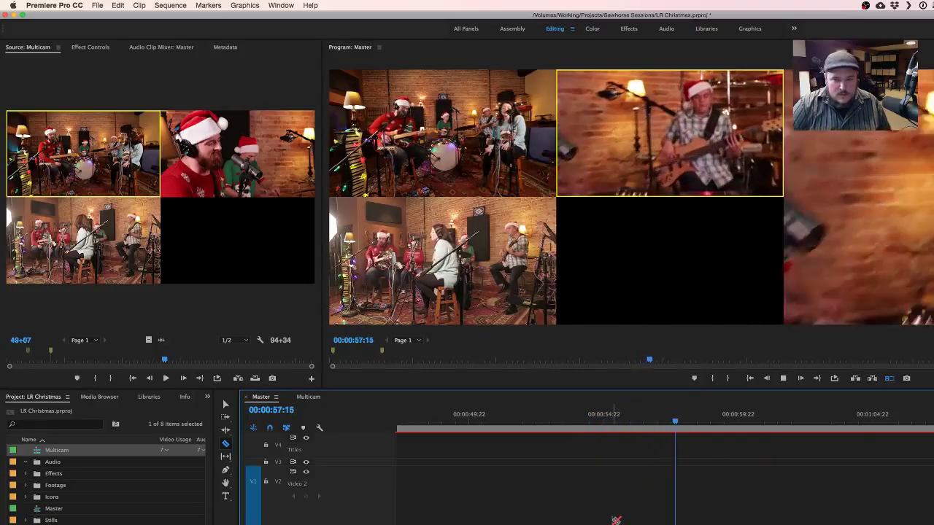
click(550, 420)
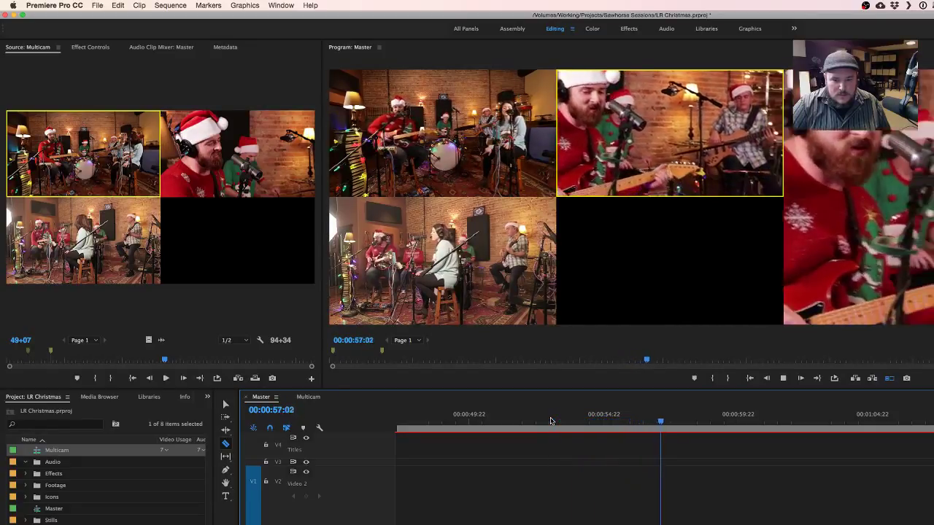
click(585, 419)
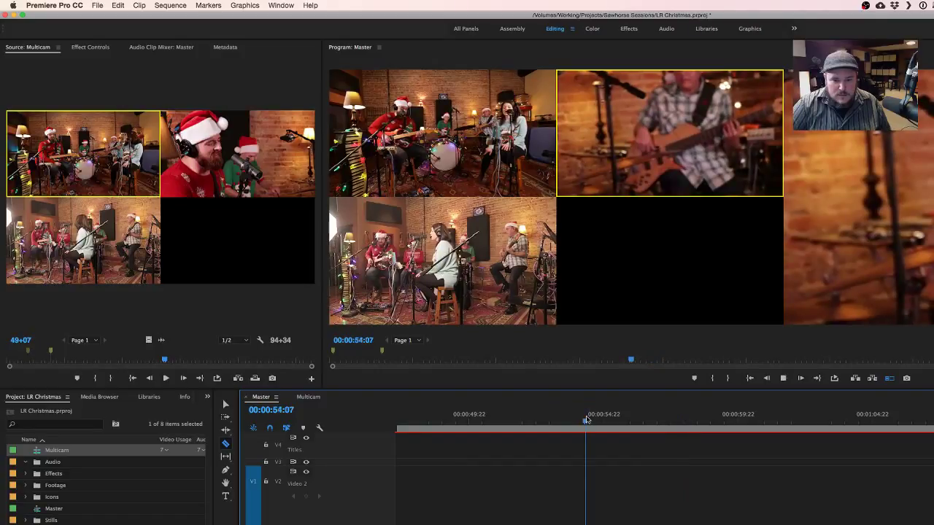
key(space)
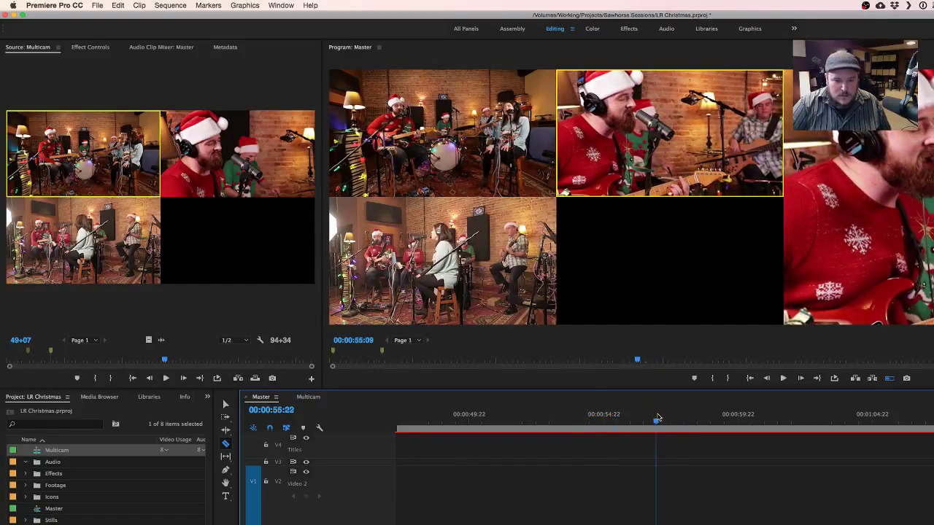
key(space)
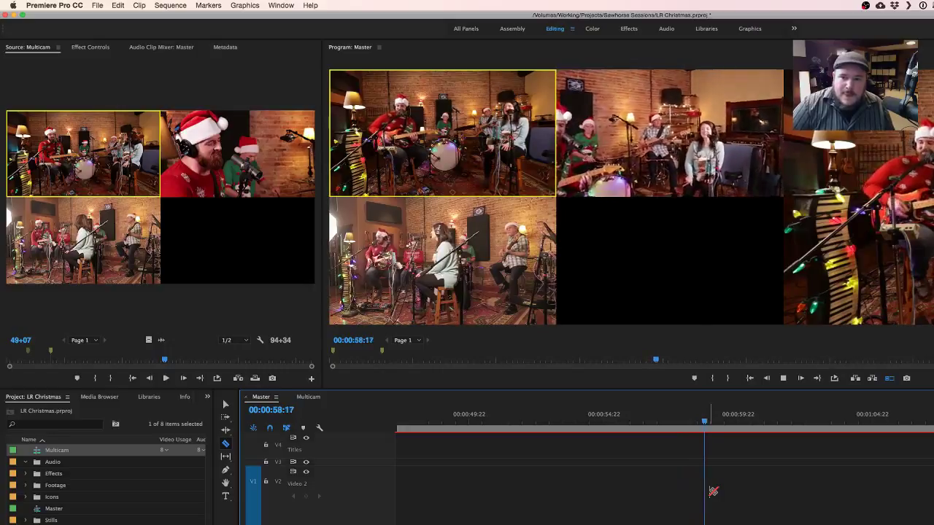
Cut the multicam clip at about 00:01:02:05 and switch the part after the cut to camera angle 2.
scroll(707, 503, right, 3)
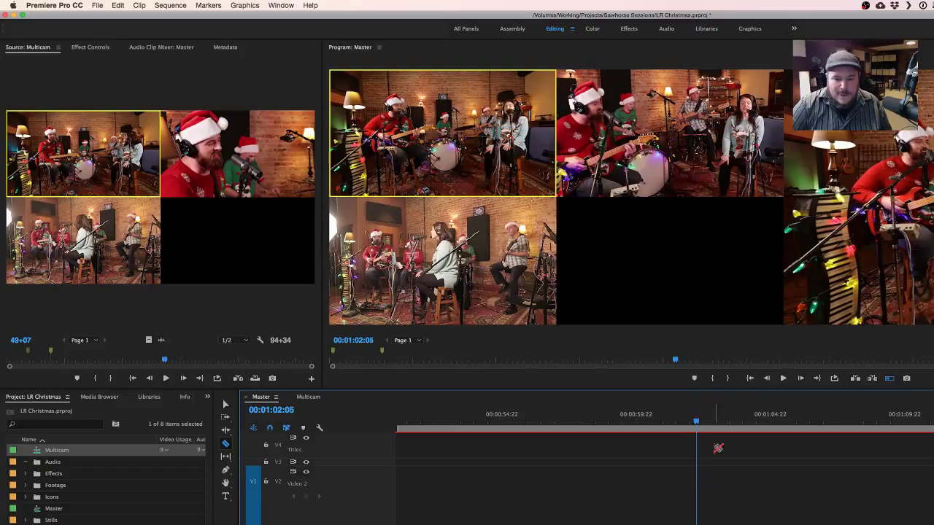
click(722, 416)
click(682, 416)
key(space)
key(2)
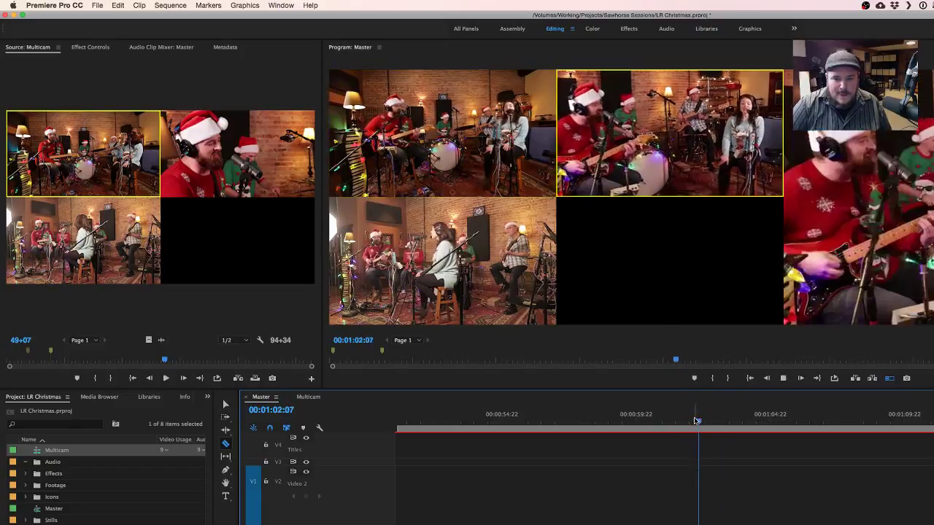
Cut the multicam clip at about 00:01:06 and switch the part after the cut to camera angle 1.
scroll(790, 482, right, 3)
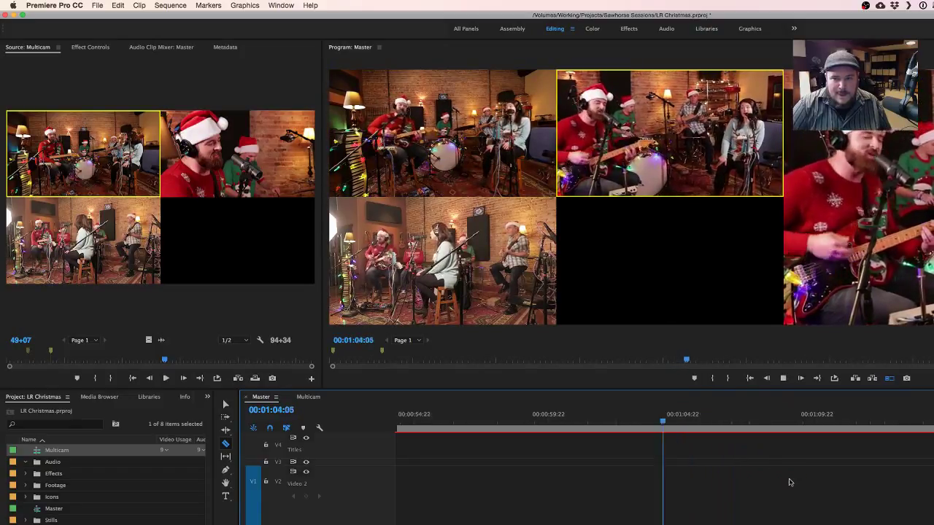
scroll(790, 483, right, 3)
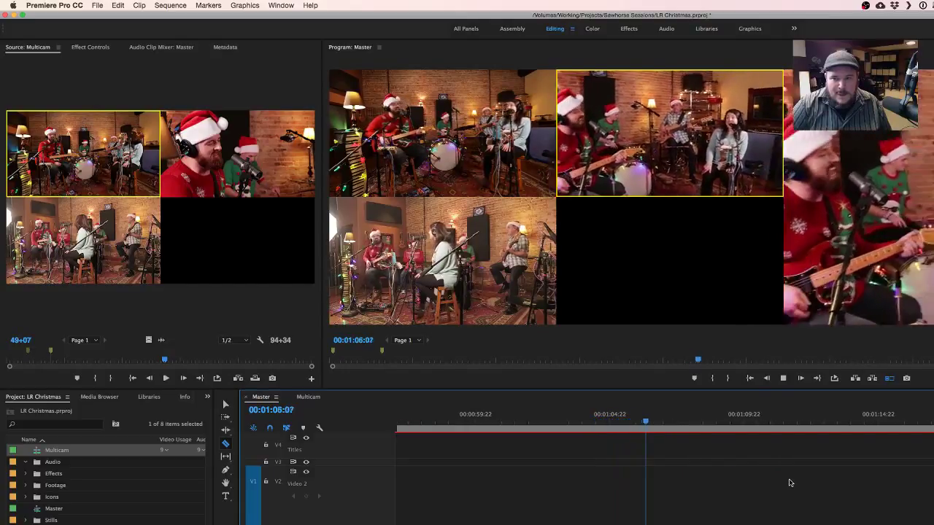
key(space)
drag(622, 417, 642, 417)
key(space)
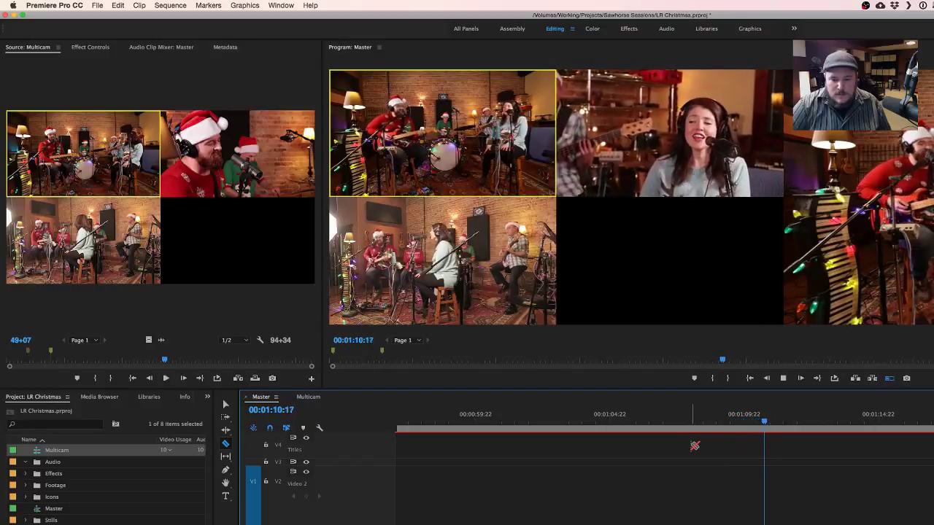
key(space)
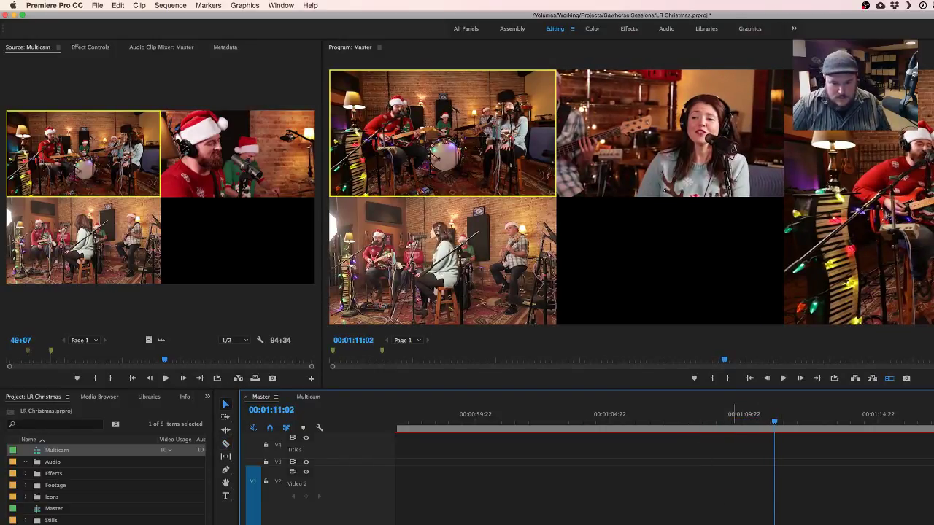
Cut the multicam clip at about 00:01:19:16 and switch the part after the cut to camera angle 2.
click(752, 422)
key(space)
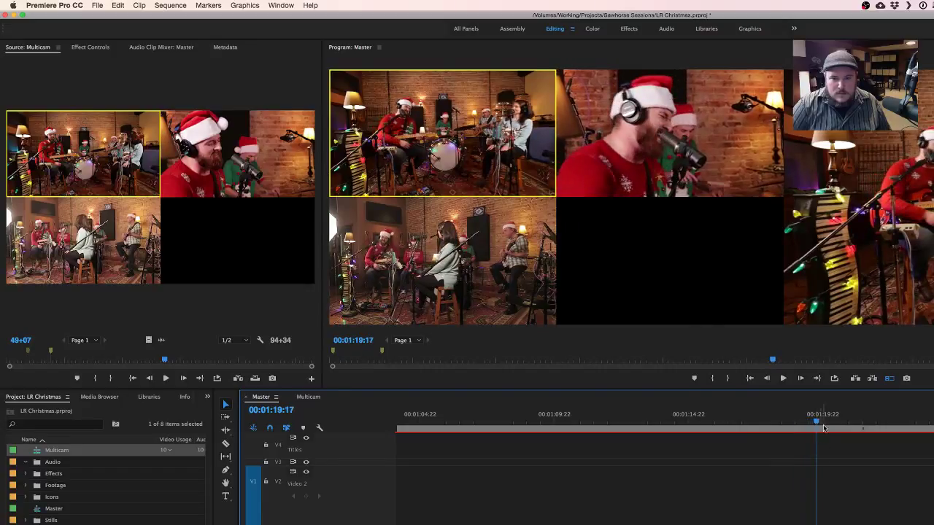
drag(817, 422, 815, 421)
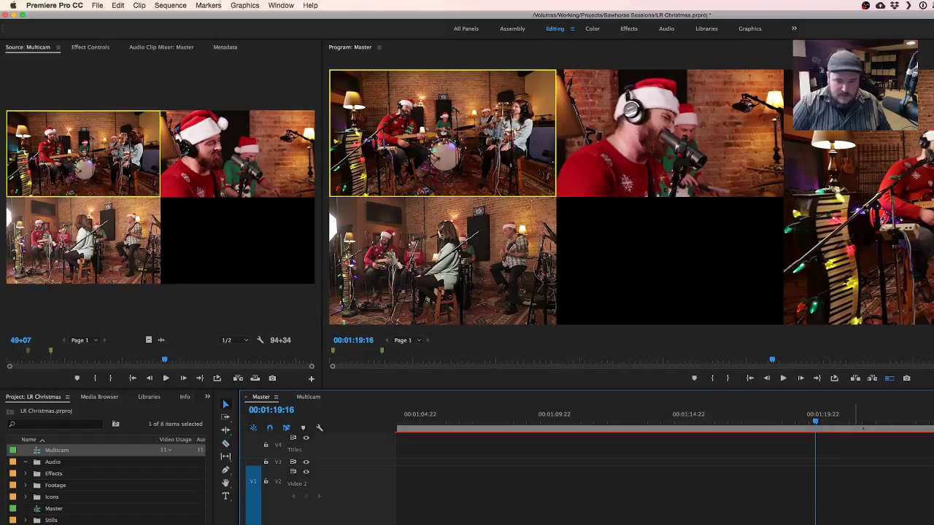
key(2)
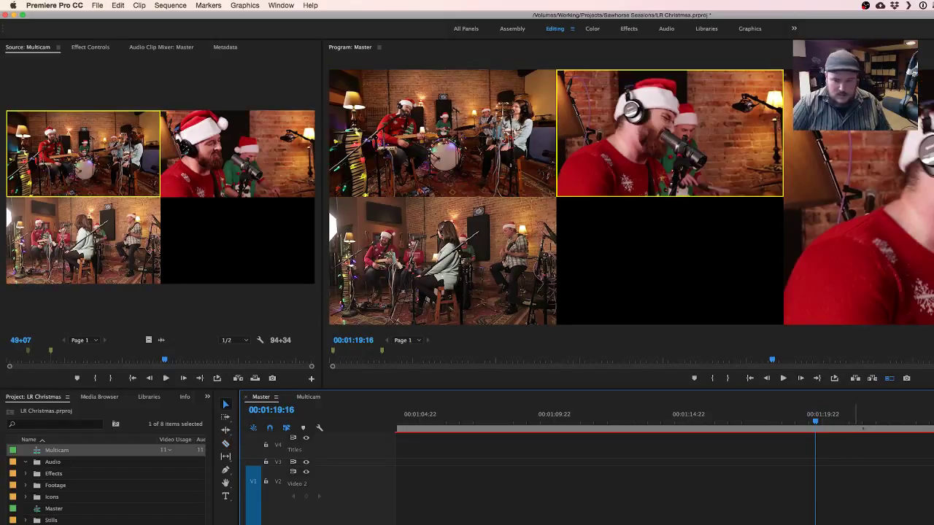
Play across the 00:01:19 cut and through the camera angle 2 section to about 00:01:35.
click(798, 416)
key(space)
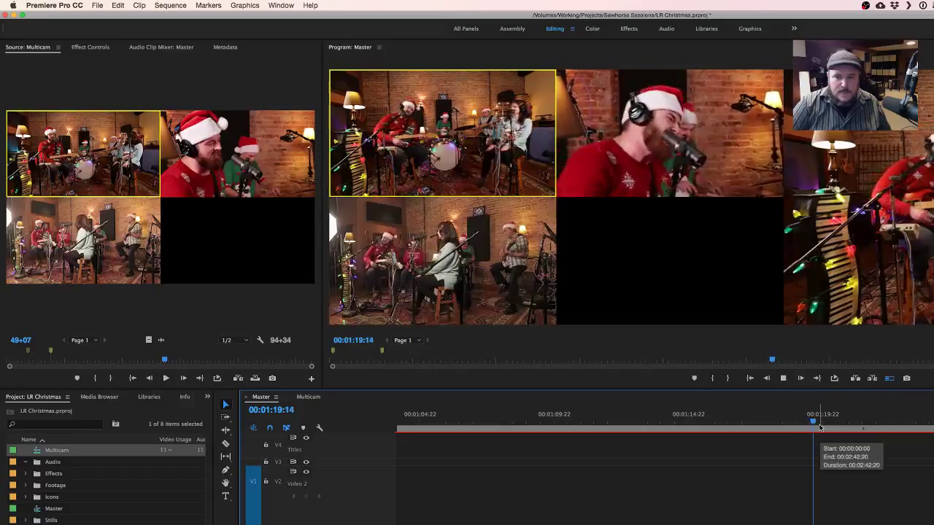
key(2)
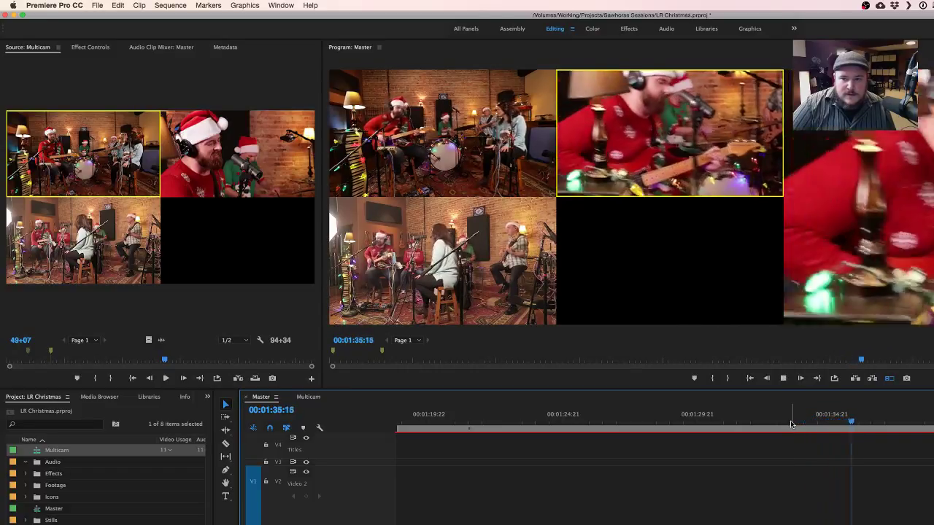
Cut the multicam clip at about 00:01:33:13 and switch the part after the cut to camera angle 1.
mouse_move(792, 424)
mouse_down()
mouse_move(776, 423)
mouse_move(795, 423)
mouse_up()
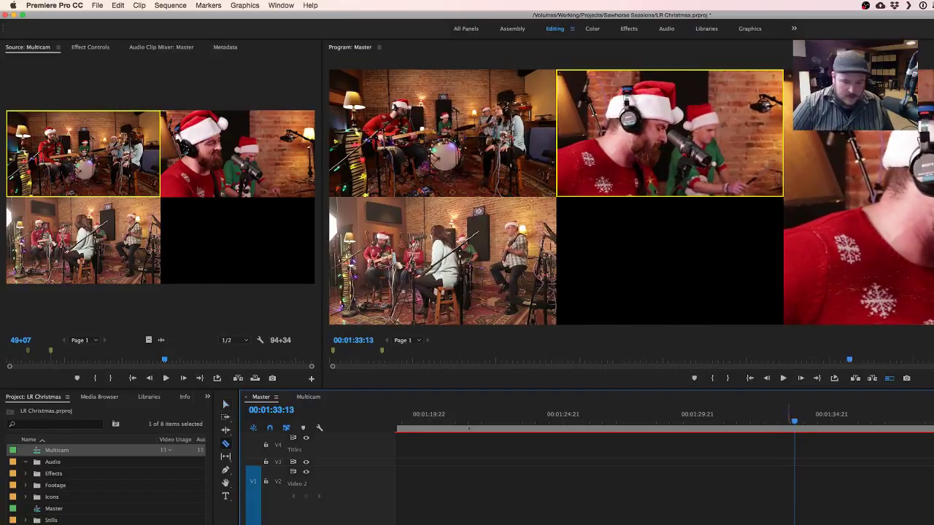
drag(826, 420, 776, 427)
key(space)
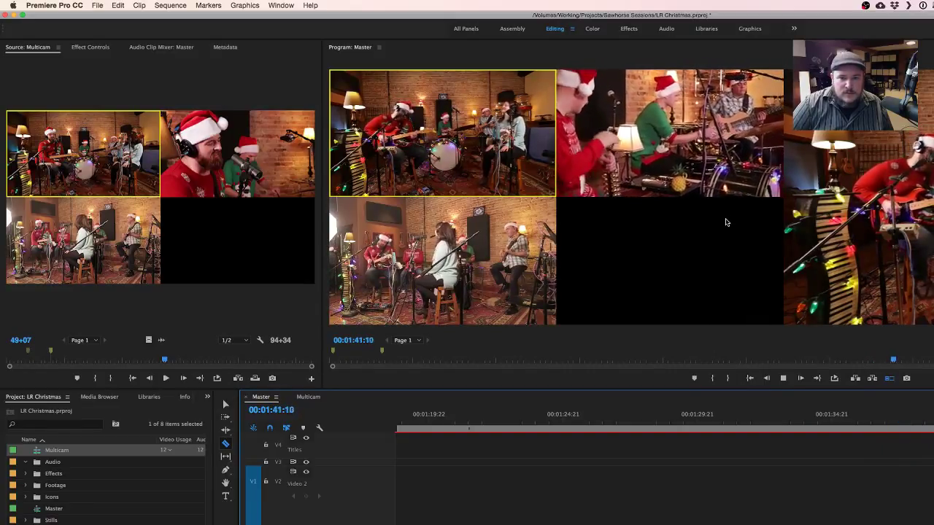
Cut the multicam clip at about 00:01:40:15 and switch the part after the cut to camera angle 2.
key(space)
key(shift+Left)
key(shift+Left)
key(shift+Left)
key(shift+Left)
key(shift+Left)
key(shift+Left)
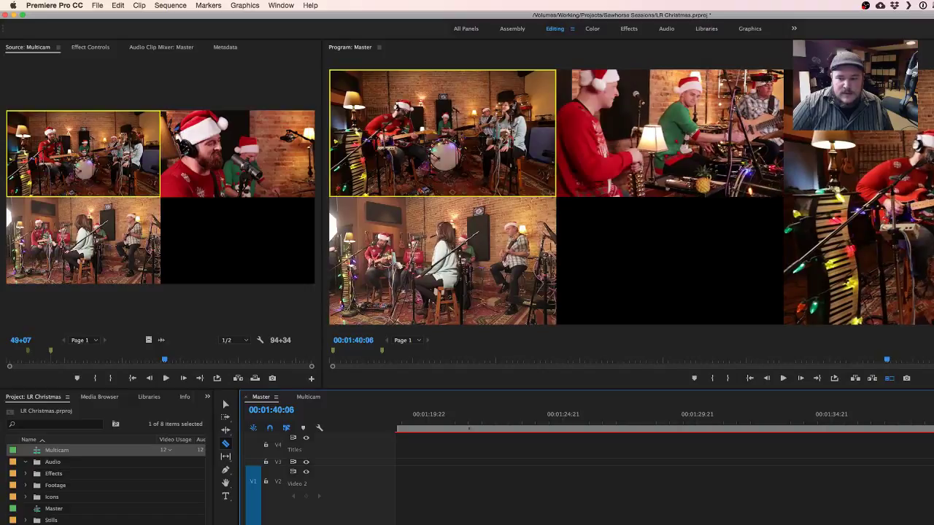
key(shift+Right)
key(shift+Right)
key(shift+Right)
key(shift+Left)
key(shift+Left)
key(Right)
key(Right)
key(Right)
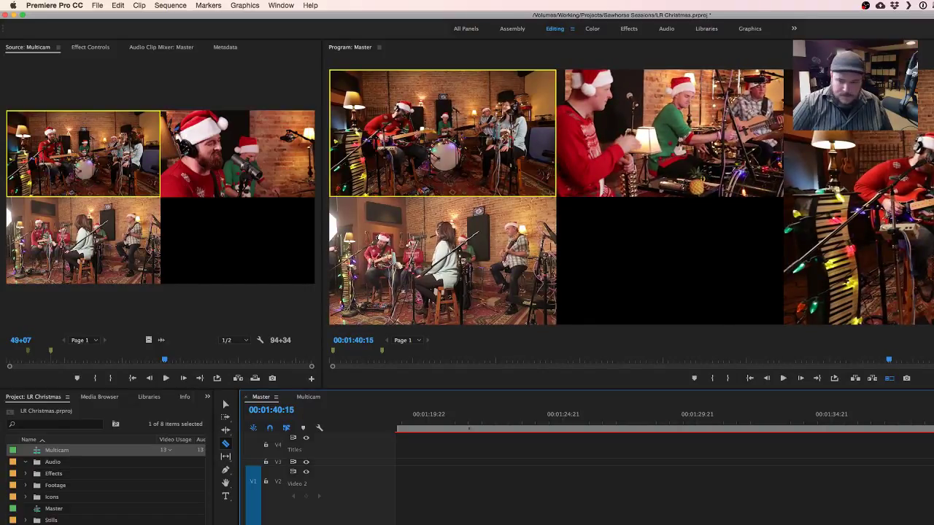
key(2)
key(1)
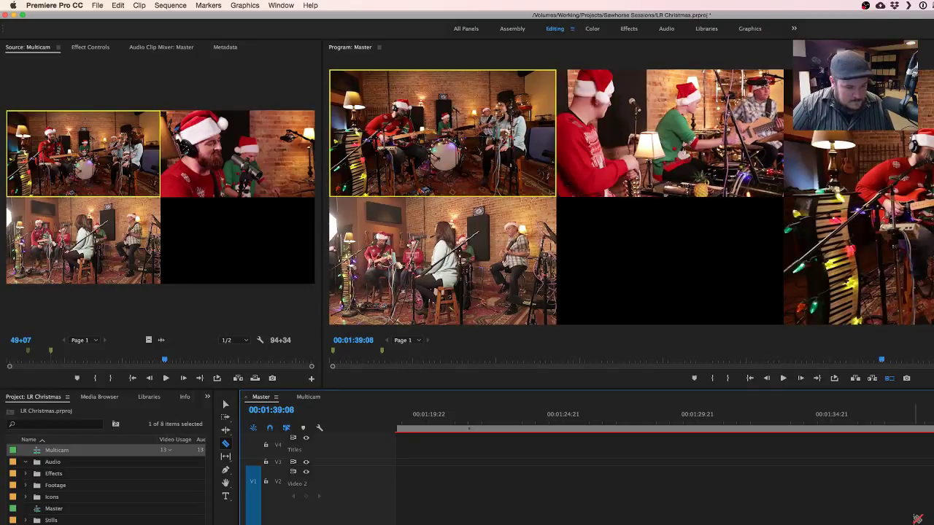
Move the multicam cut at about 00:01:40:15 in the Master sequence to 00:01:47:23.
key(space)
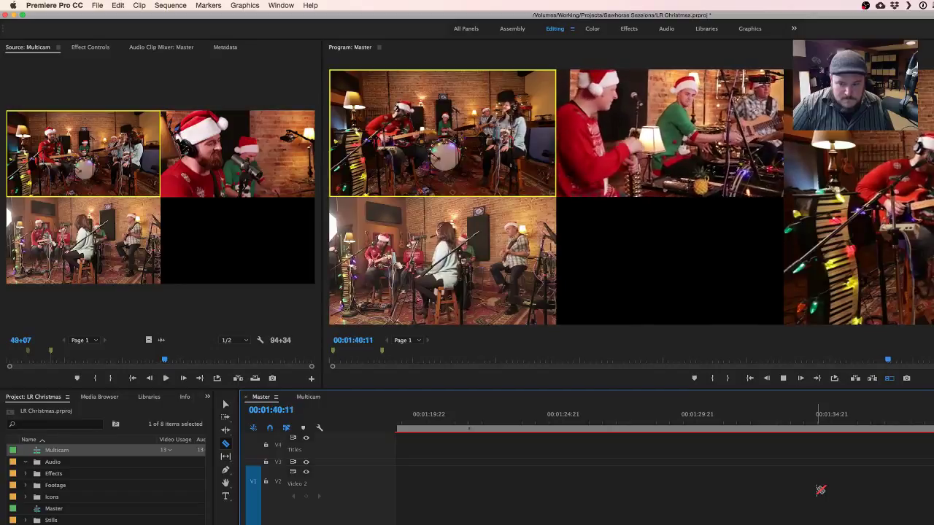
key(2)
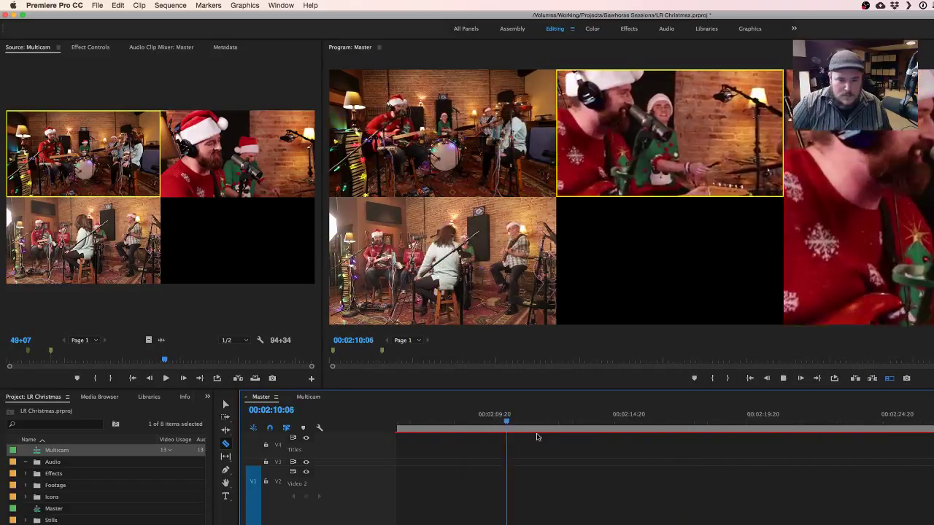
key(space)
scroll(617, 509, up, 10)
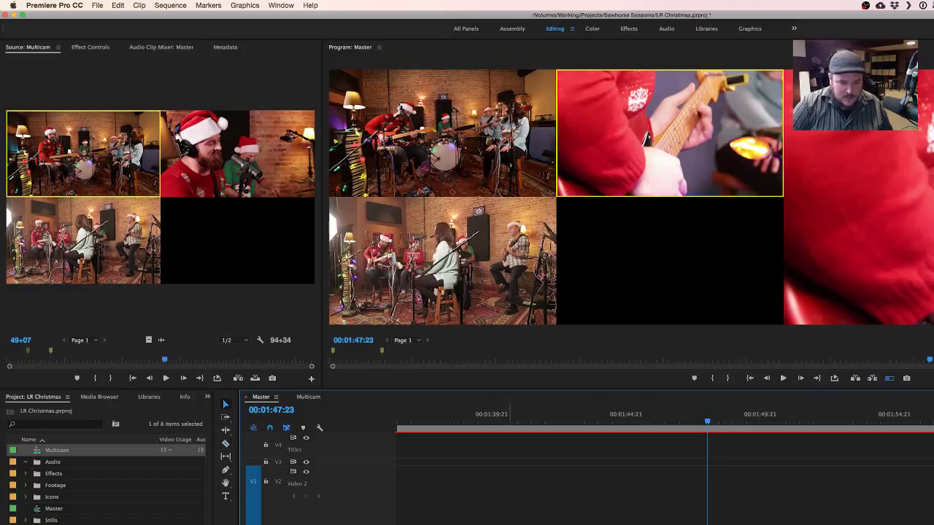
drag(515, 524, 707, 524)
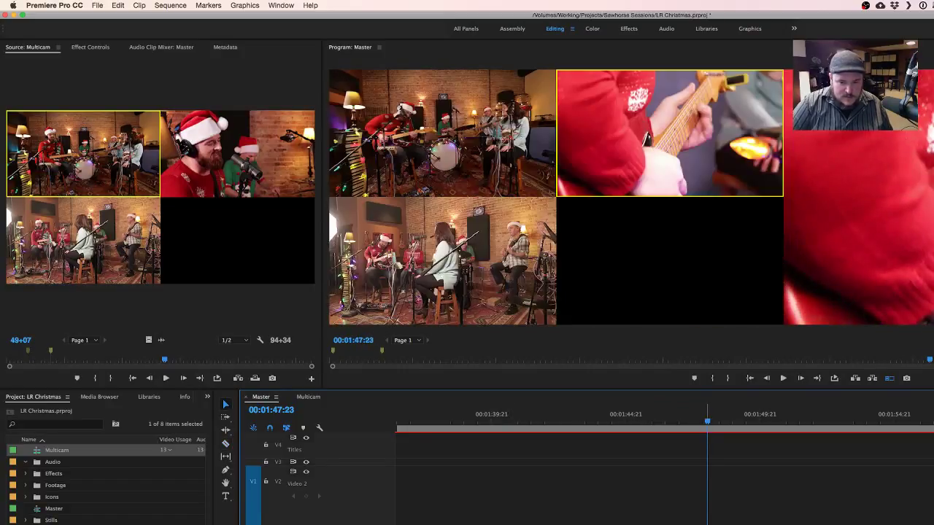
Play from about 00:01:46 across the 00:01:47:23 cut and through the camera angle 2 section to about 00:01:58.
click(670, 420)
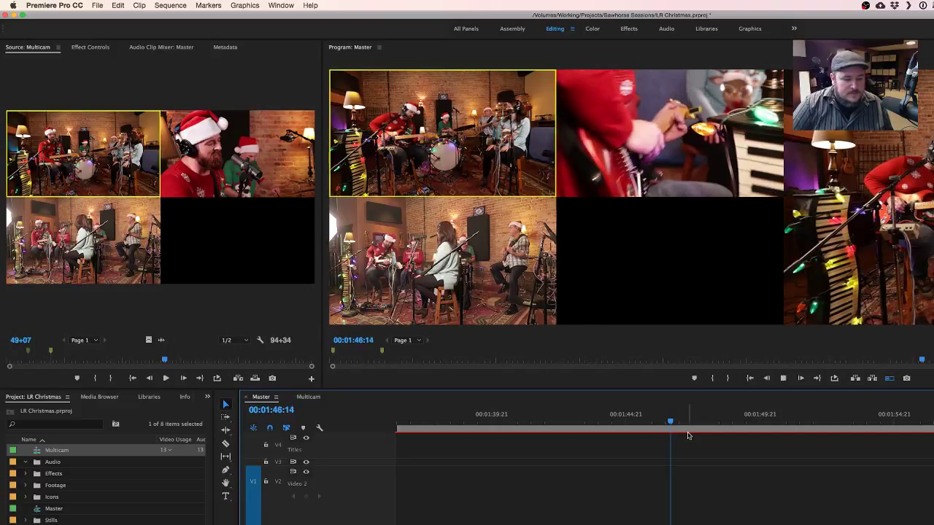
key(2)
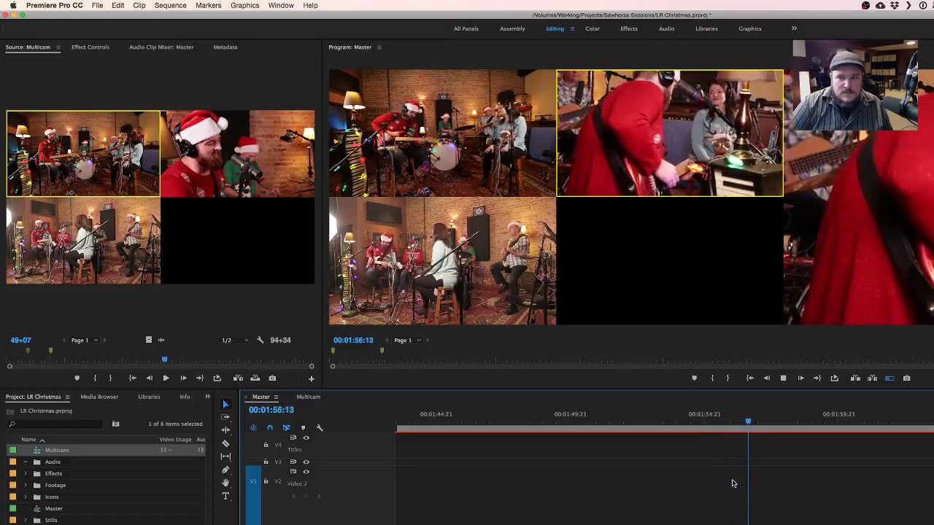
key(space)
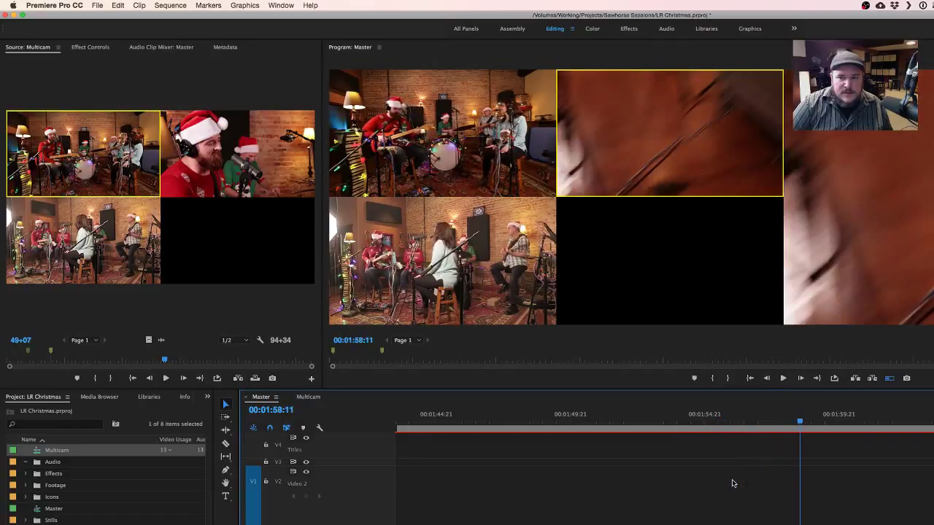
Replay the end of the camera angle 2 section and cut the multicam clip at 00:01:56:08.
click(735, 420)
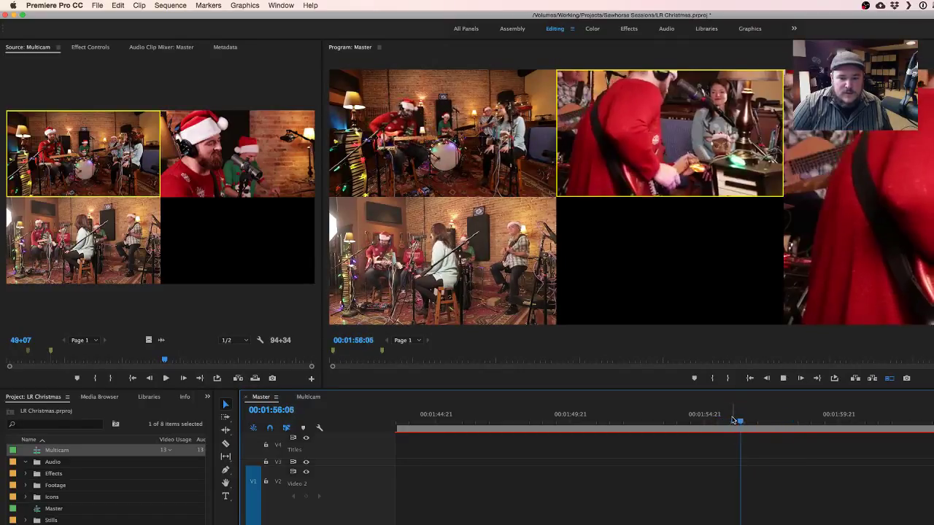
click(720, 419)
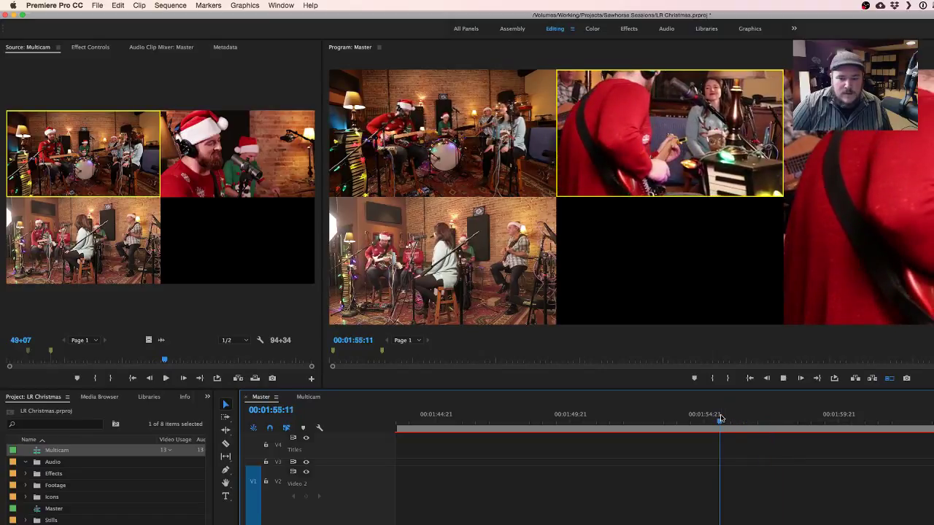
key(space)
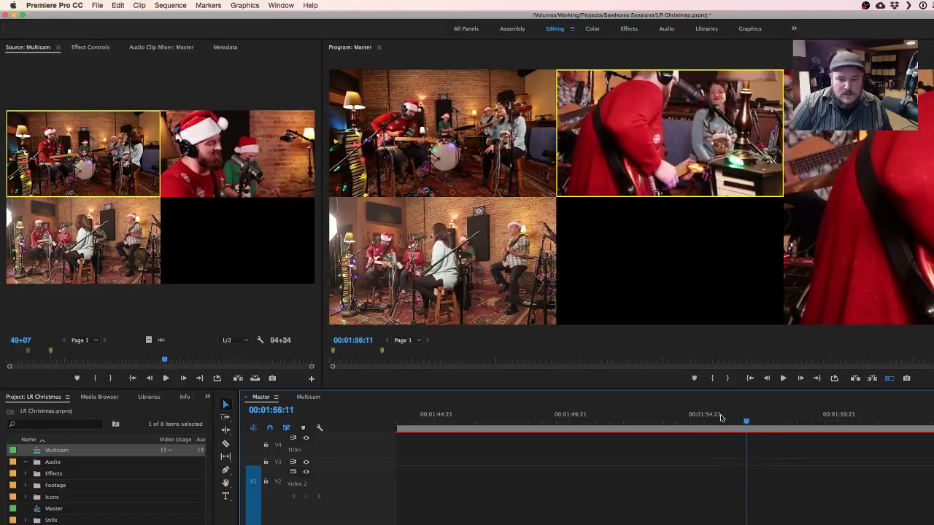
key(Left)
key(Left)
key(Left)
key(c)
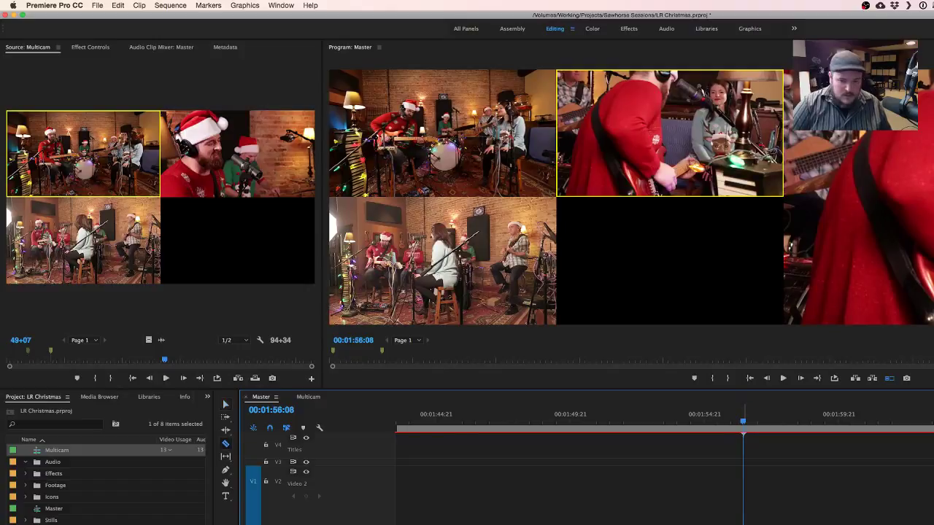
Switch the part after the 00:01:56:08 cut to camera angle 1 and play across the cut.
click(713, 422)
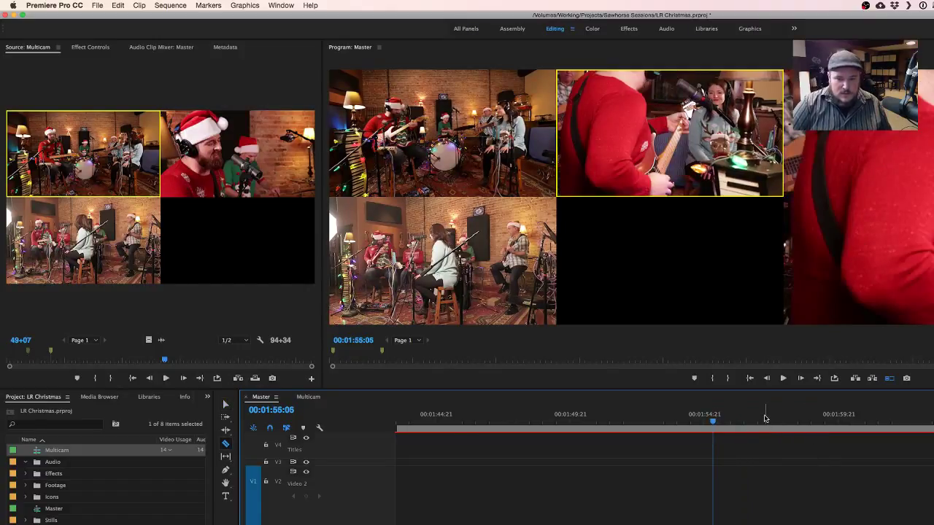
click(764, 420)
click(714, 420)
key(space)
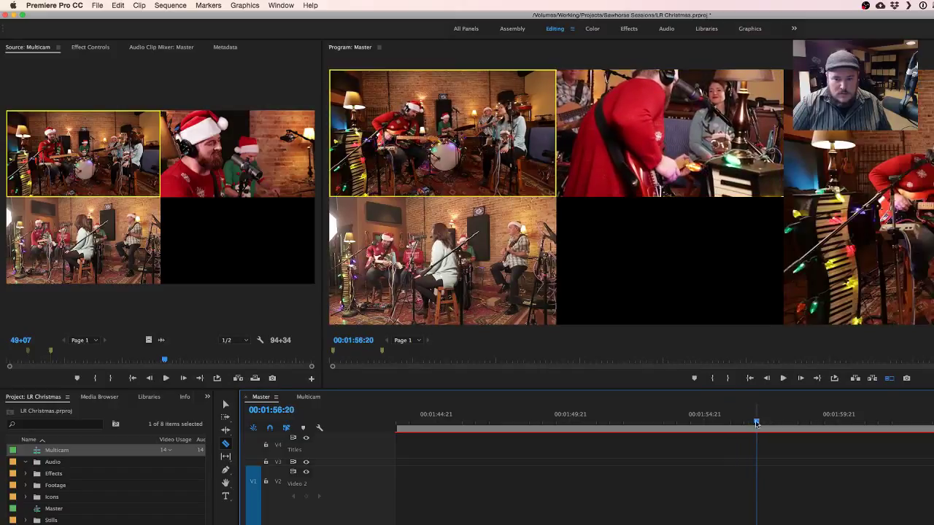
click(720, 422)
key(1)
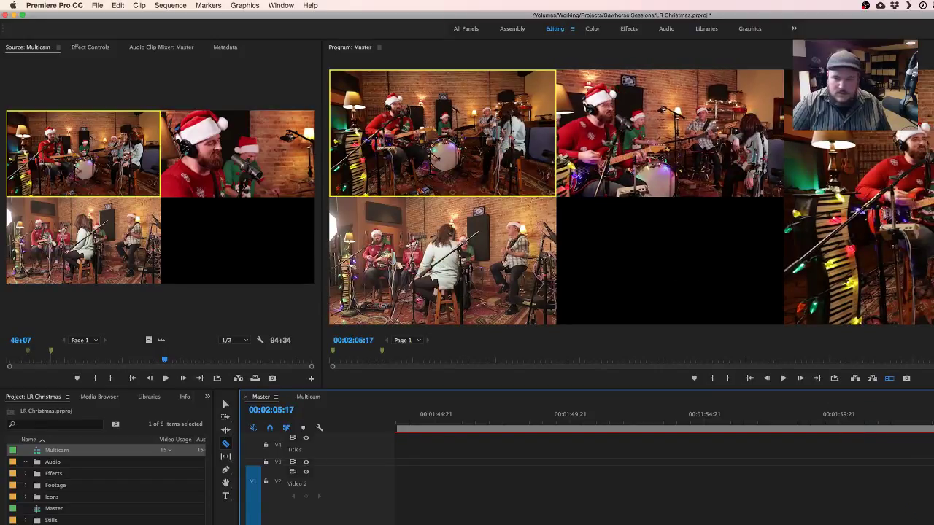
Cut the multicam clip at about 00:02:05:17 and switch the part after the cut to camera angle 2.
key(2)
key(1)
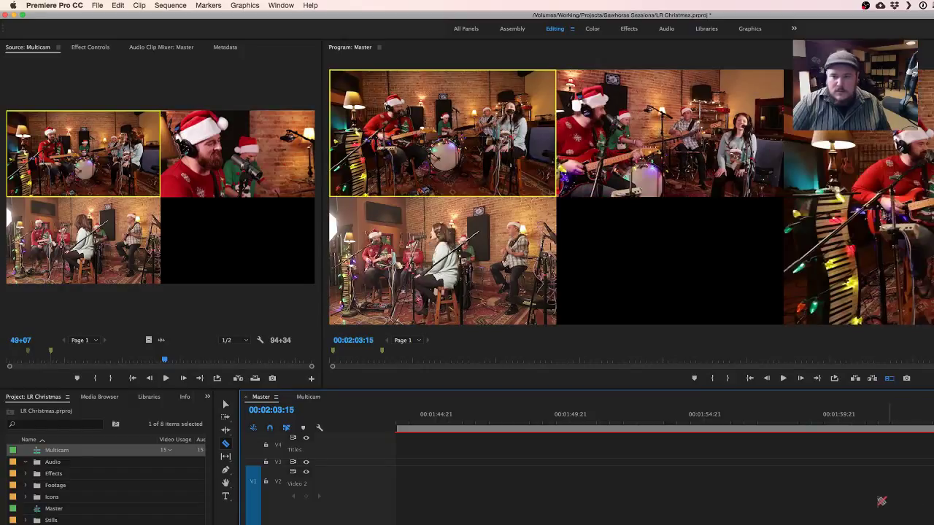
key(space)
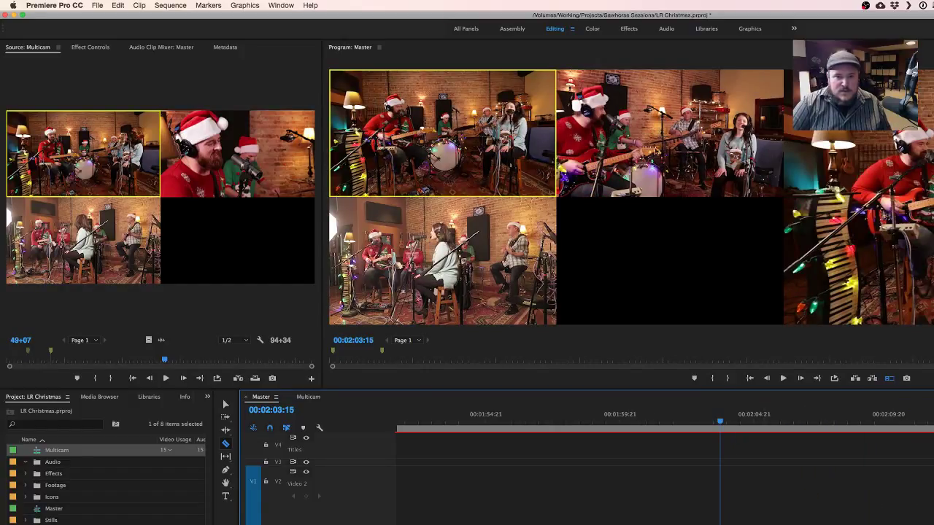
key(space)
key(2)
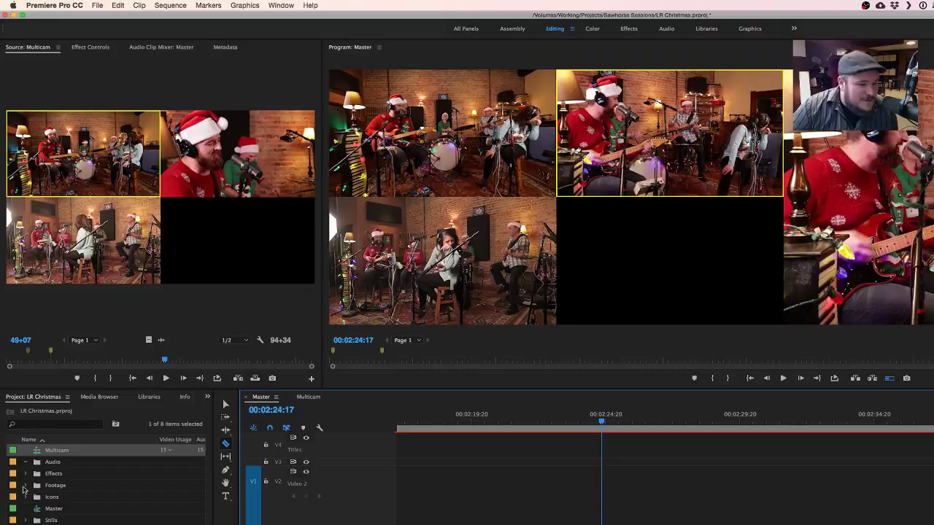
Expand the Footage bin and browse its MP4 clips while the sequence plays to about 00:02:34.
click(25, 485)
scroll(102, 485, down, 15)
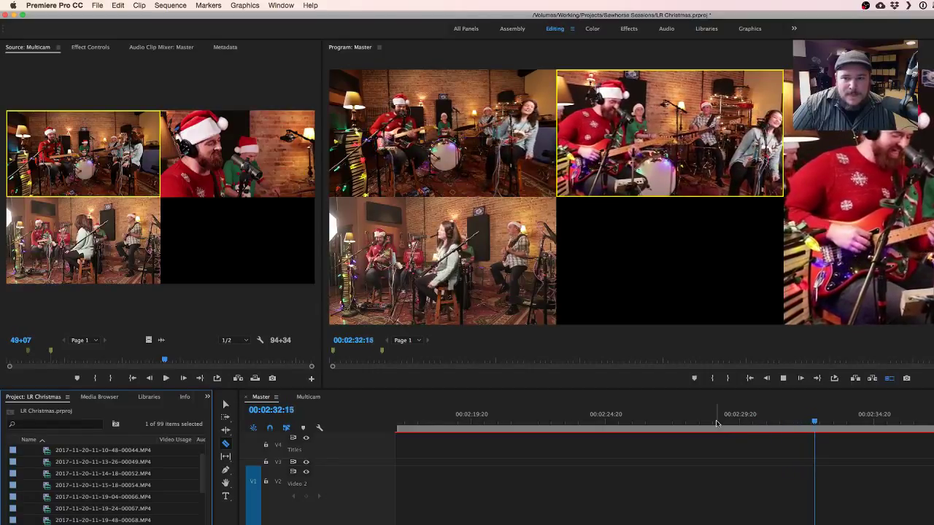
key(space)
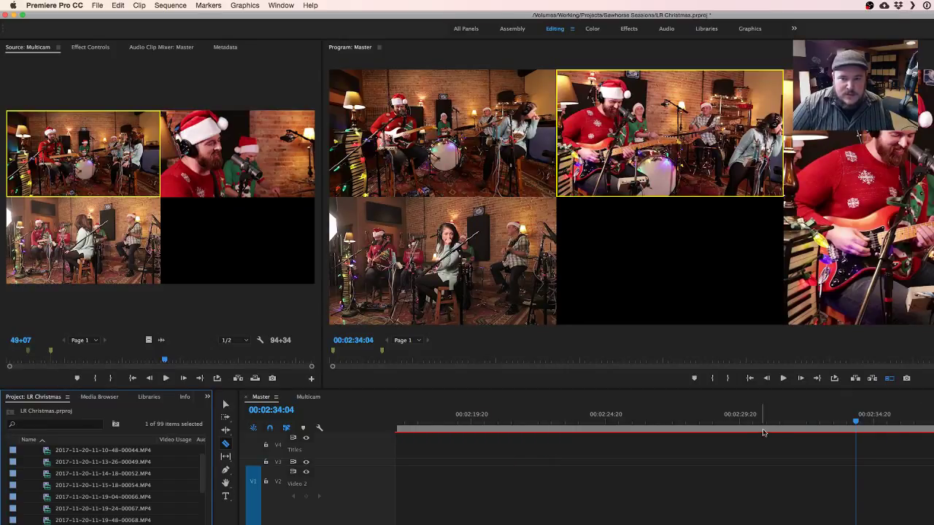
Review the camera angle 2 section again from about 00:02:23:22 to 00:02:25.
drag(737, 422, 581, 424)
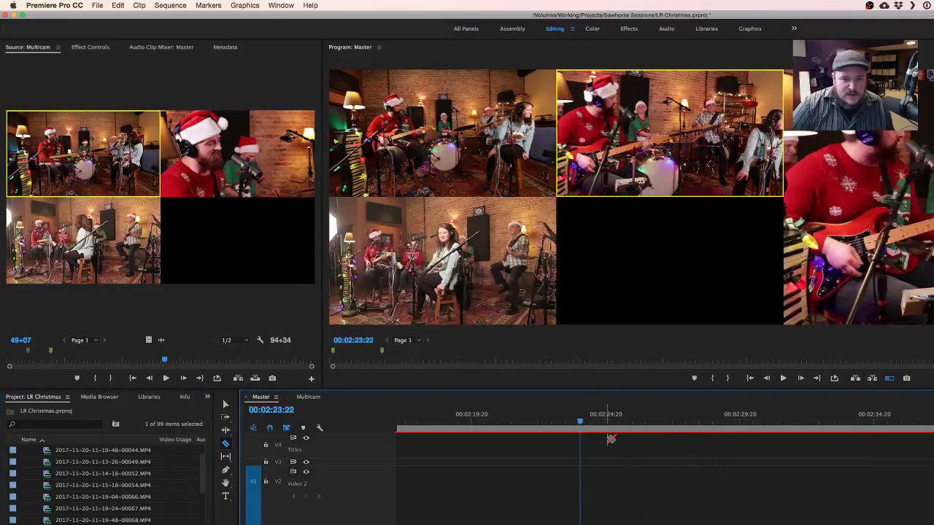
scroll(651, 482, up, 4)
click(647, 423)
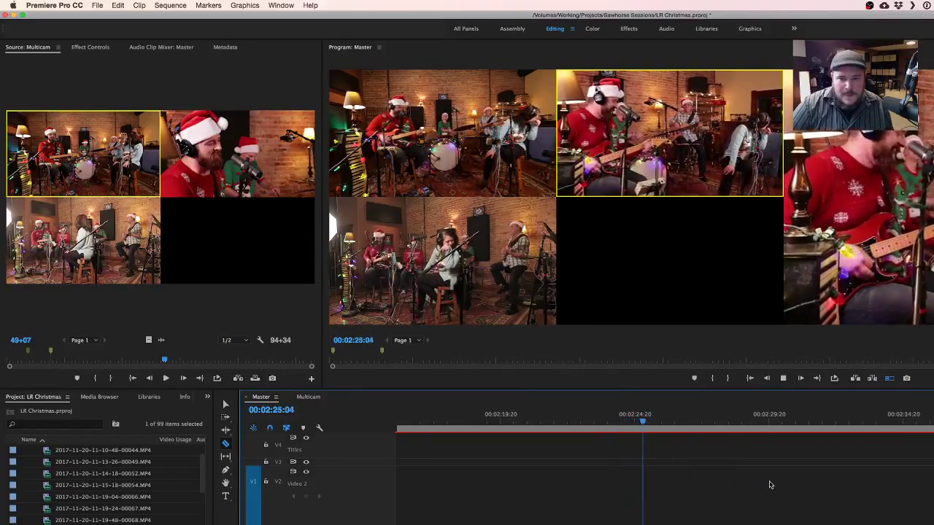
key(space)
scroll(772, 485, up, 3)
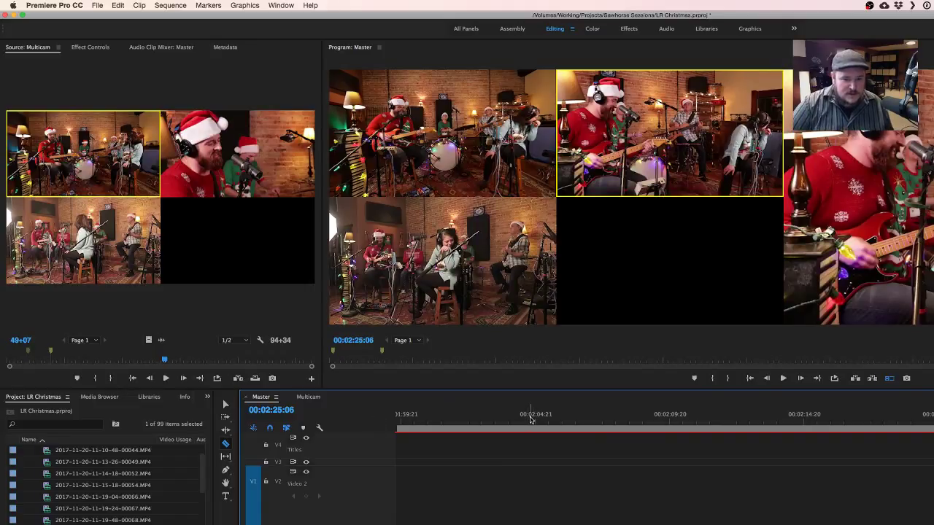
Cut the multicam clip at about 00:02:12:04 and switch the section before it, around 00:02:09:02, to camera angle 3.
key(1)
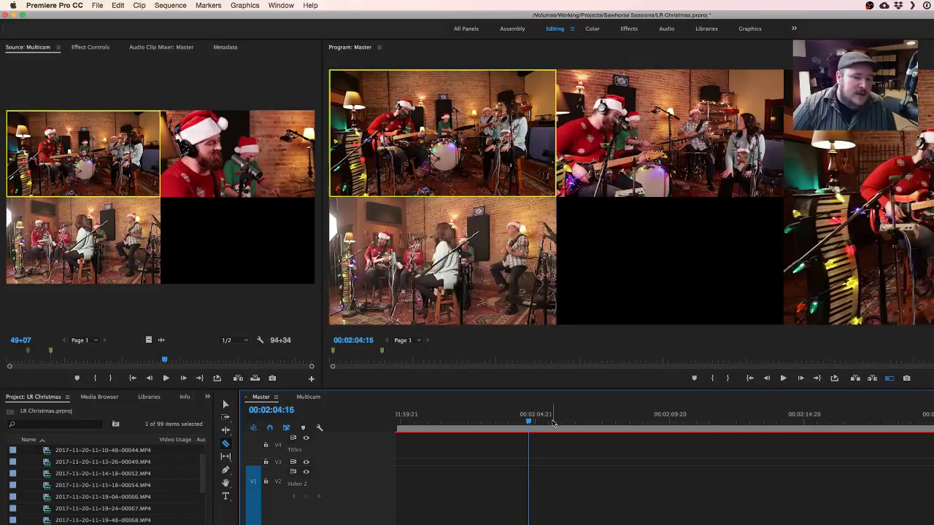
click(509, 421)
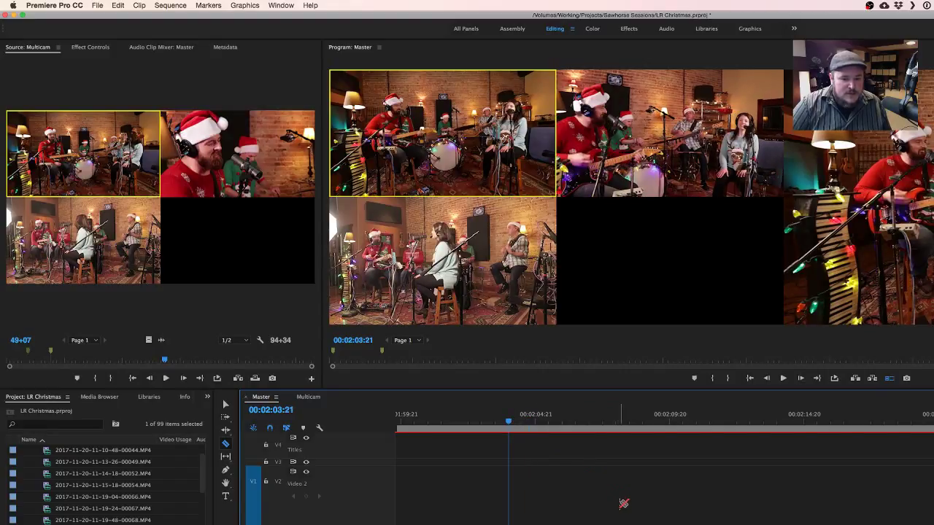
key(space)
key(2)
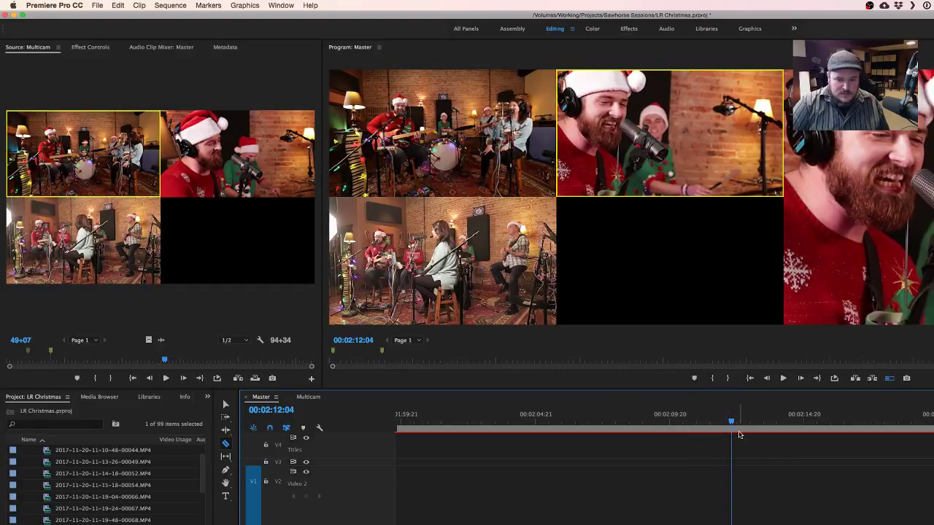
click(649, 420)
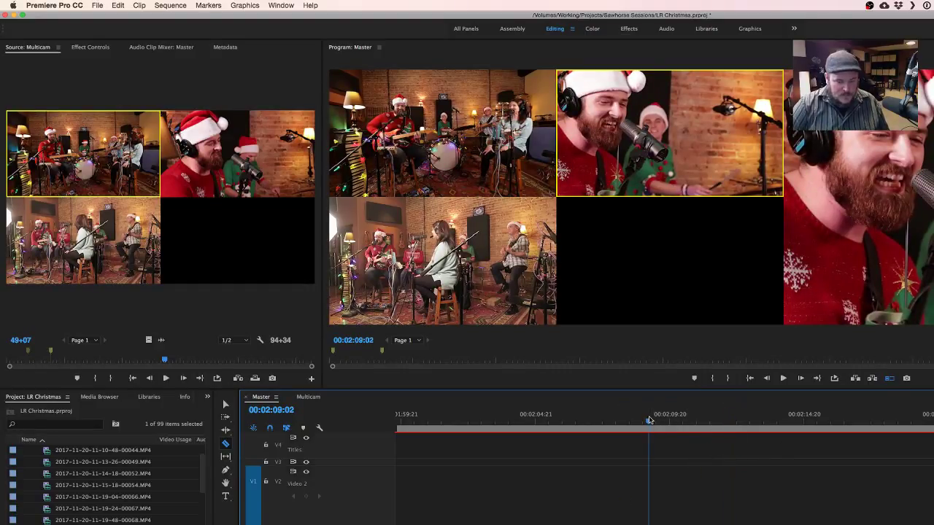
key(1)
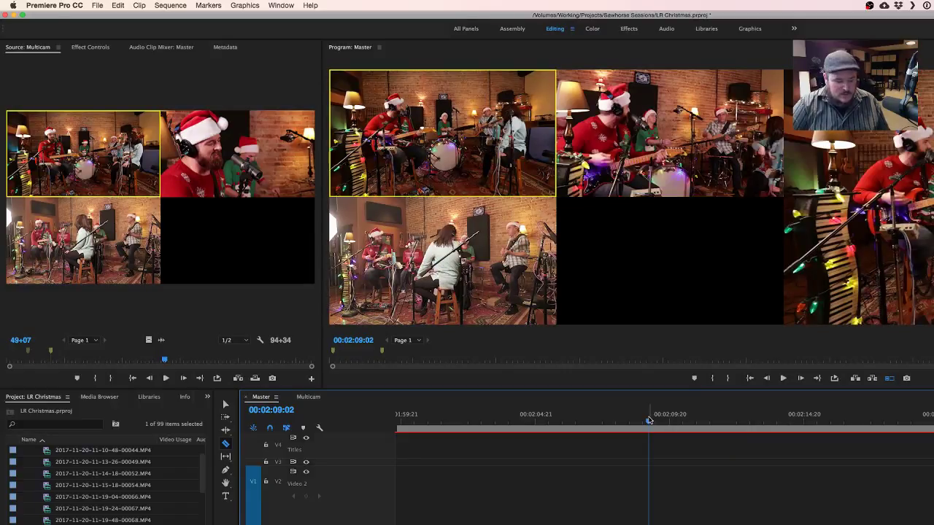
key(3)
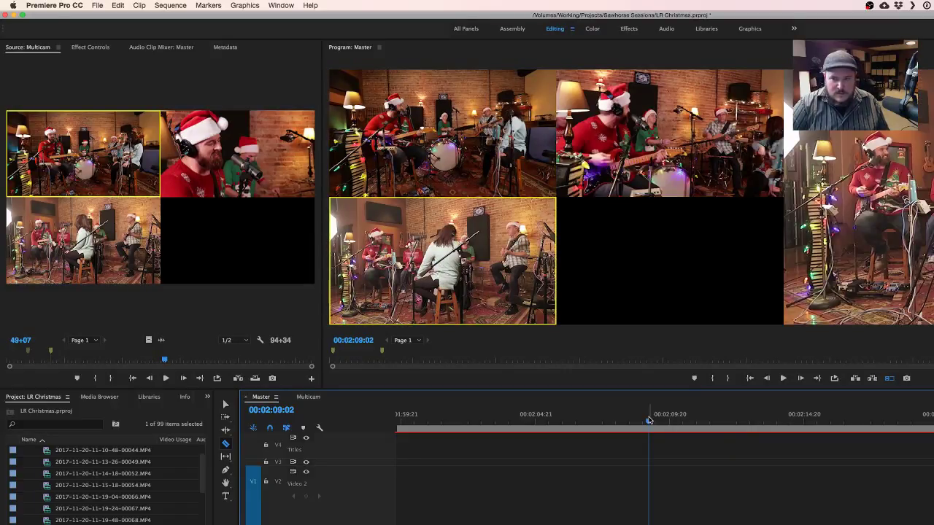
Play from about 00:02:03 through the camera angle 3 section and into the camera angle 2 section to about 00:02:17.
click(533, 417)
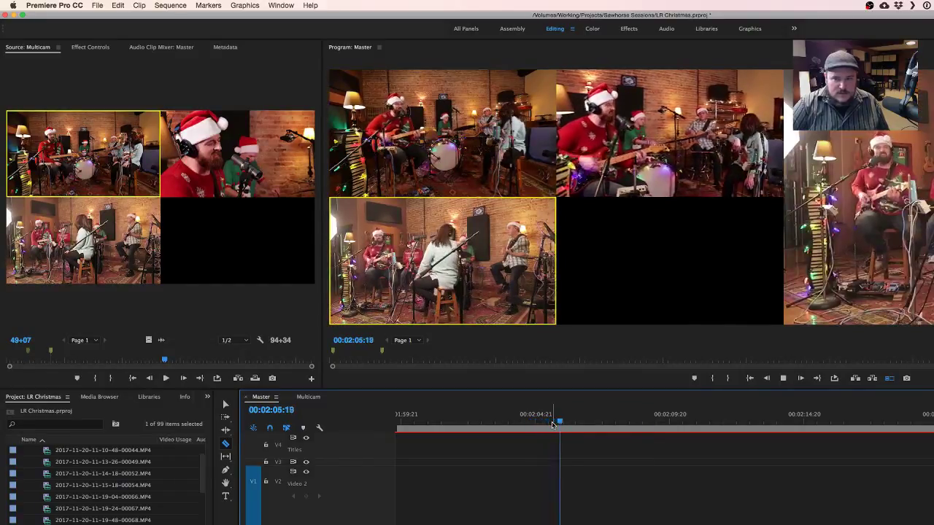
click(494, 419)
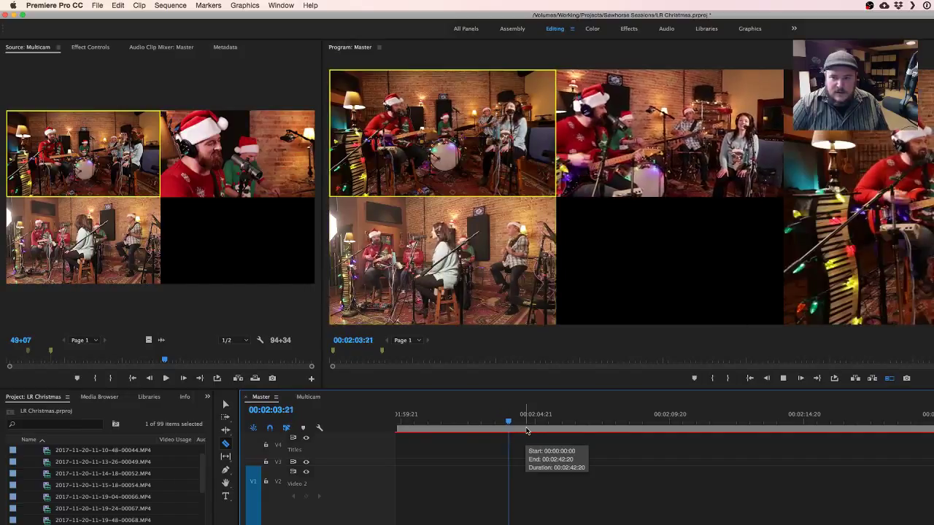
key(3)
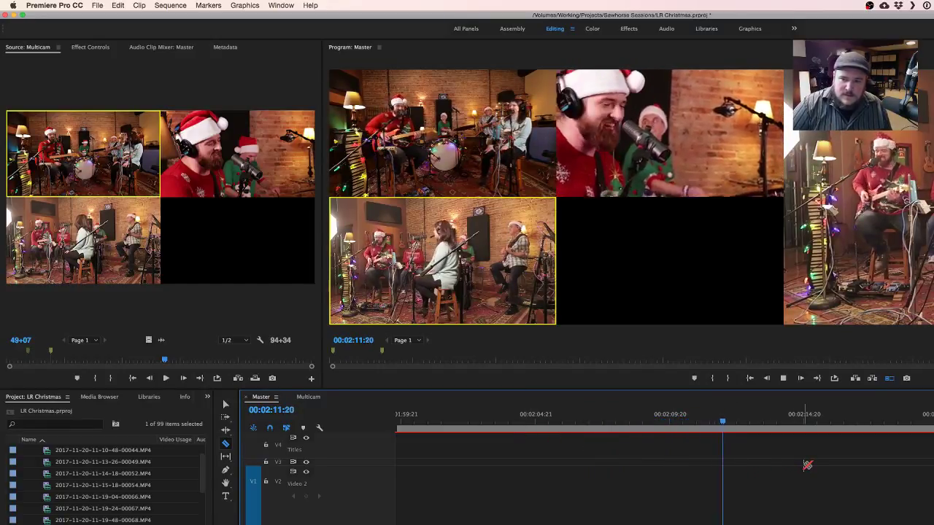
key(2)
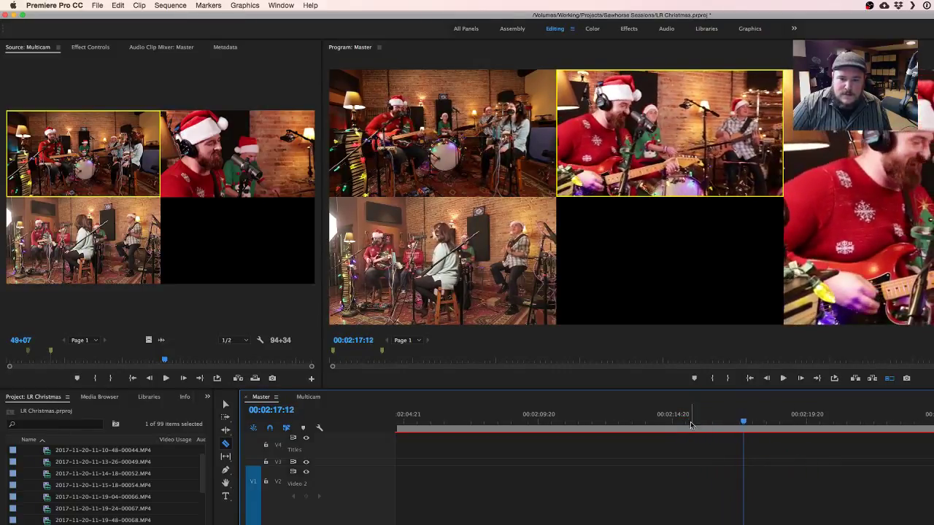
Play the camera angle 2 section from about 00:02:14:20 and check the frames around 00:02:16:10 and 00:02:17:09.
click(663, 422)
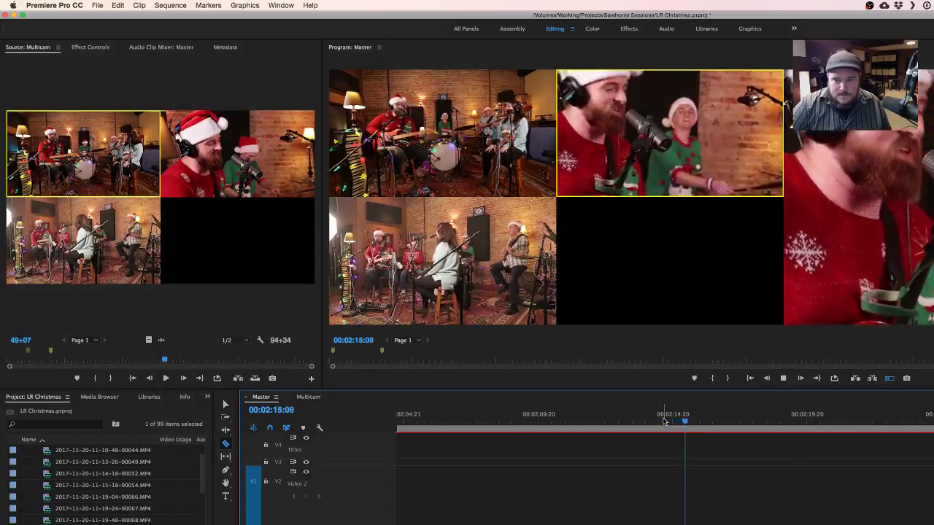
key(space)
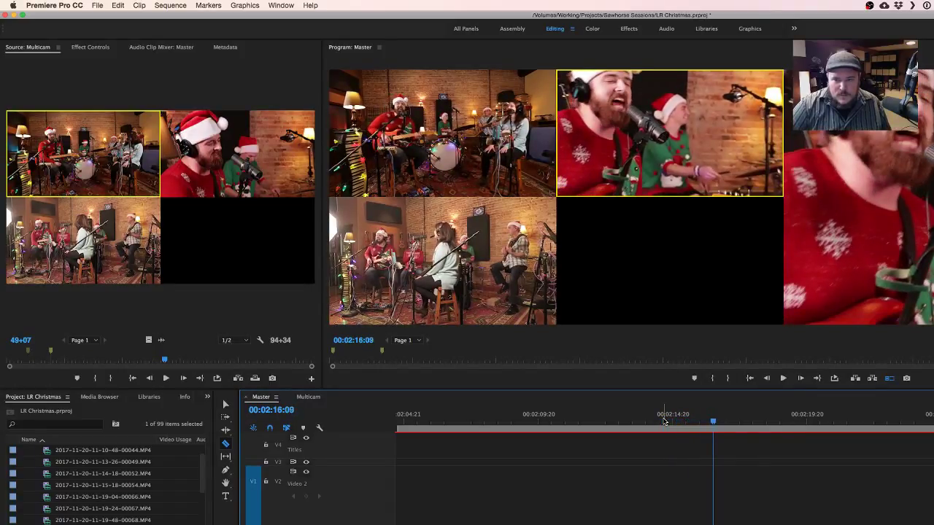
click(716, 422)
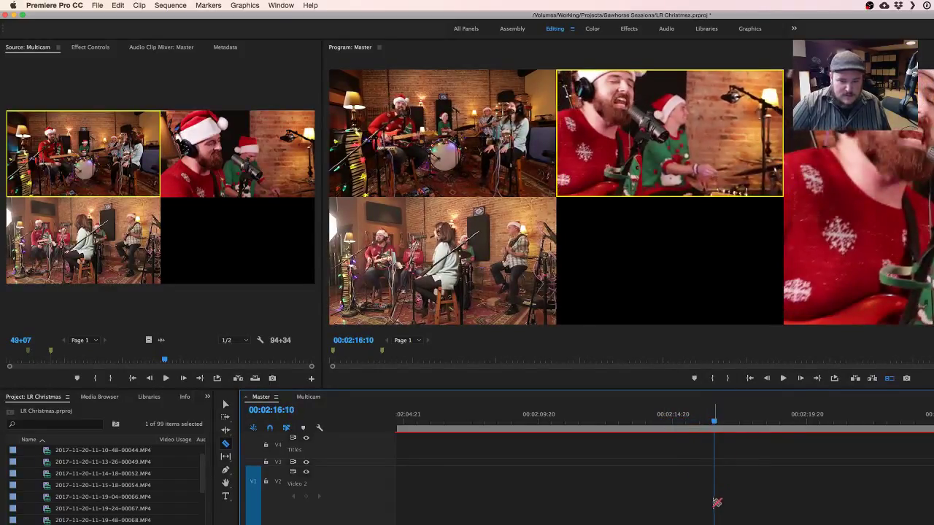
click(741, 422)
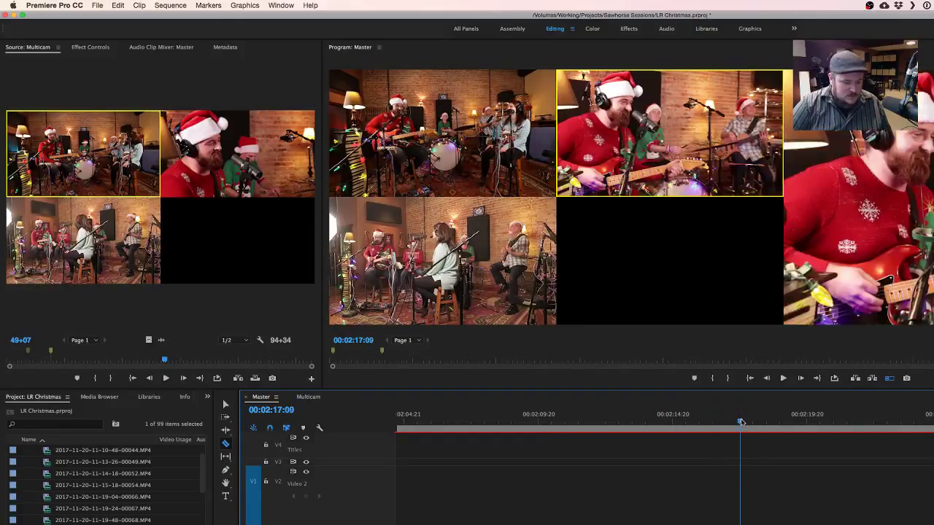
Switch the multicam clip to camera angle 1 by about 00:02:18:23 and review the change while playing to 00:02:20:20.
click(699, 422)
key(space)
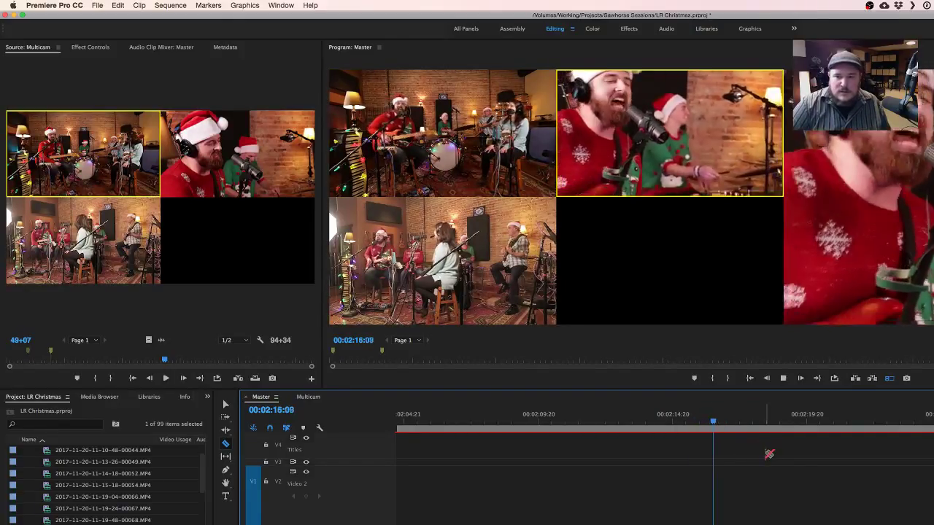
key(1)
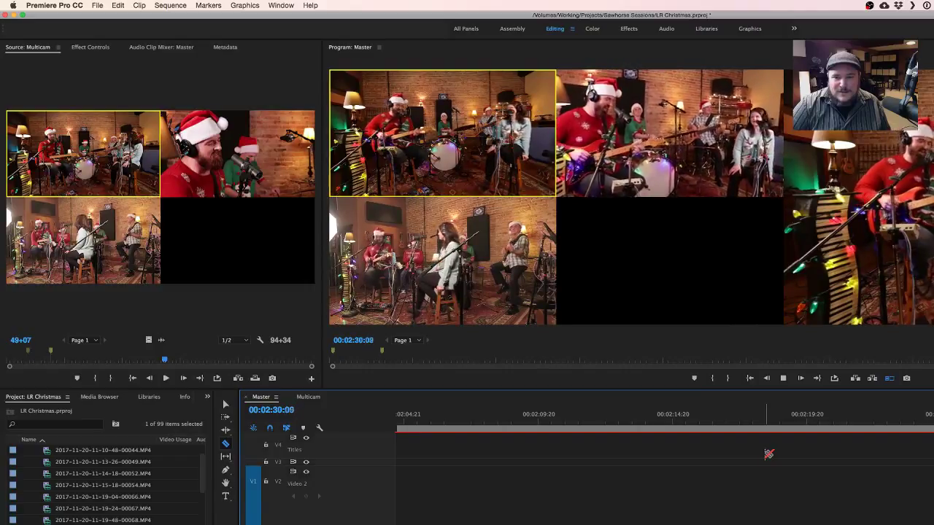
click(550, 427)
key(space)
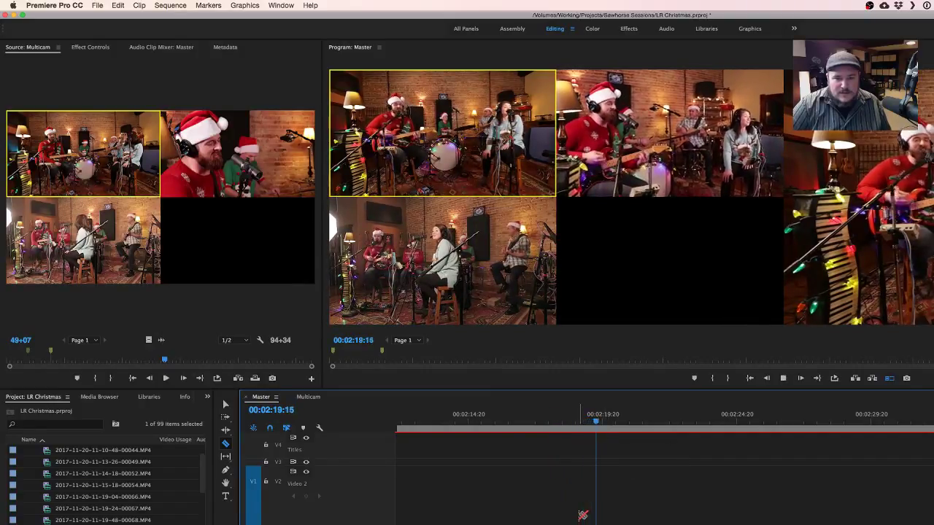
drag(587, 421, 556, 421)
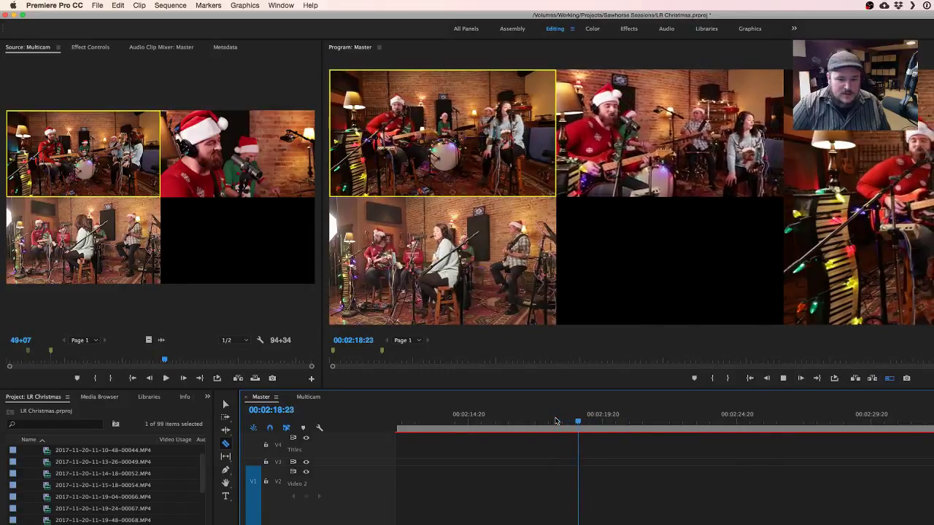
click(494, 422)
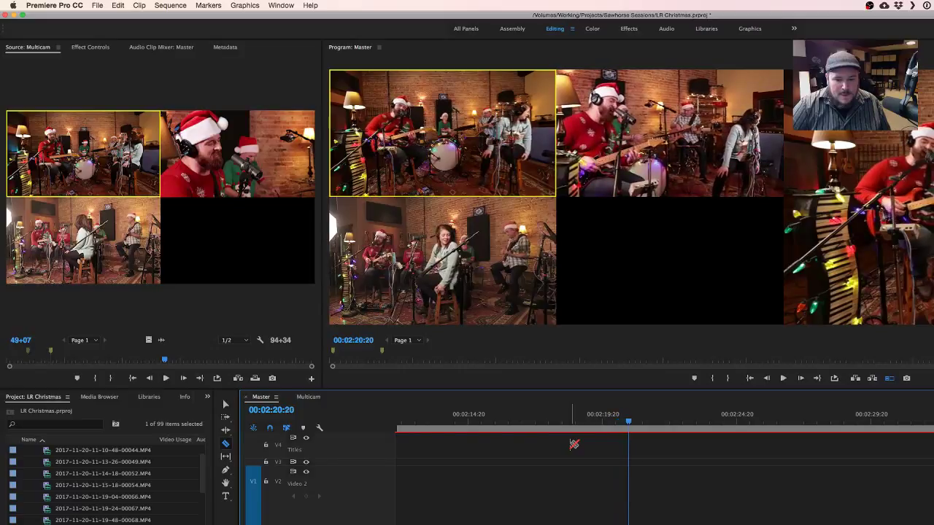
Replay from about 00:02:20, try switching between camera angles 2 and 1 around 00:02:22, and return to about 00:02:19:12.
click(654, 421)
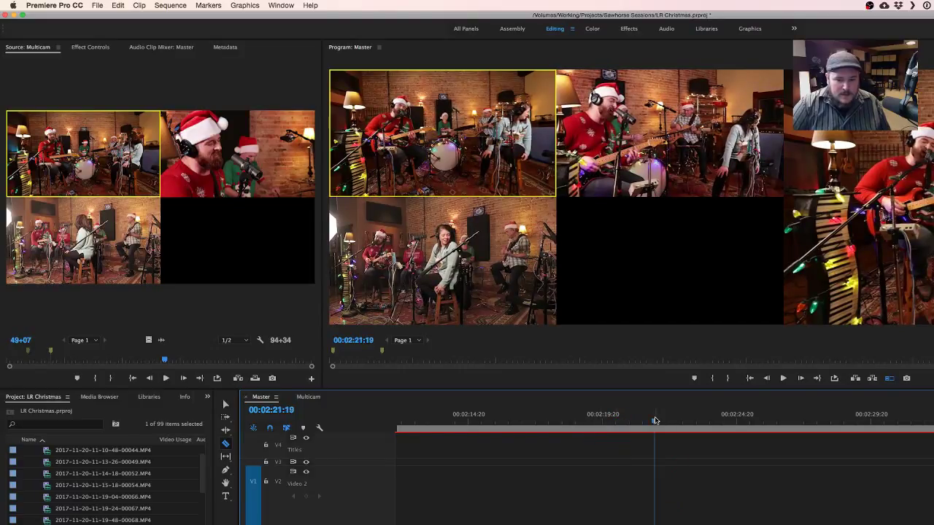
click(614, 421)
key(space)
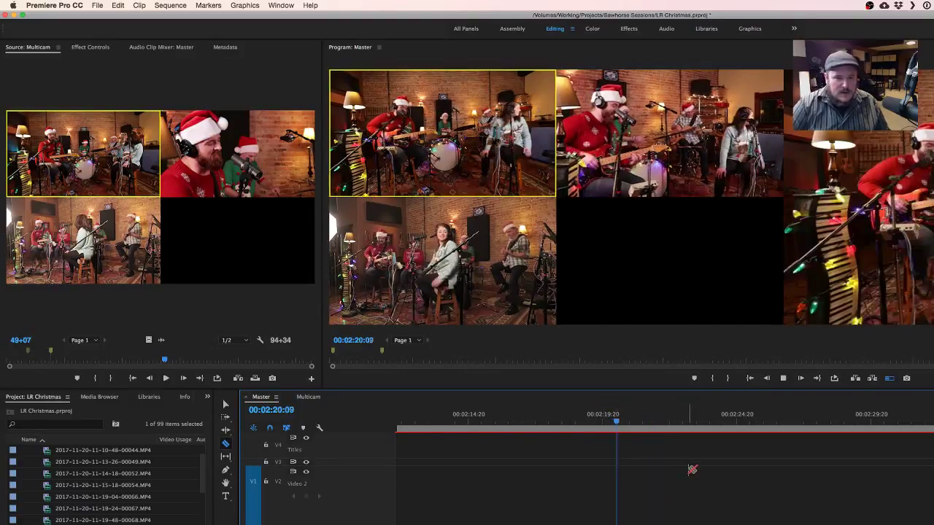
key(2)
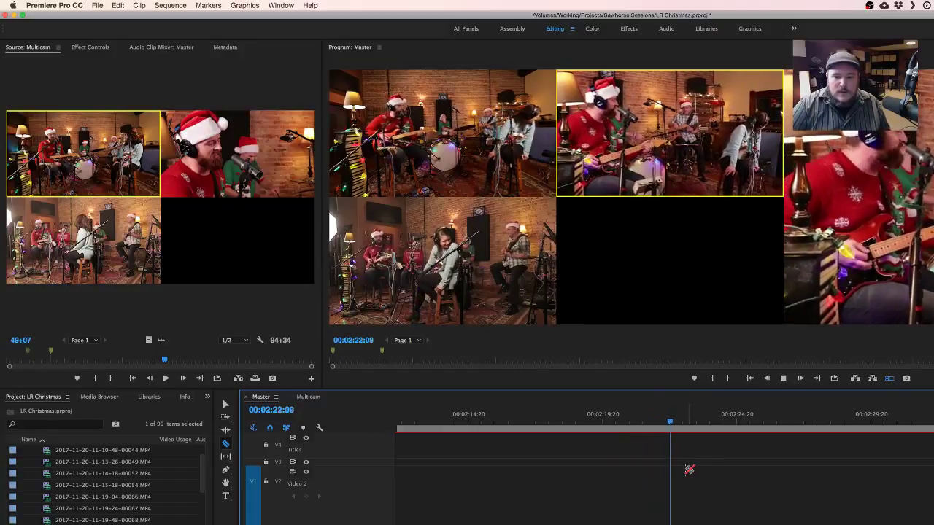
key(1)
click(612, 417)
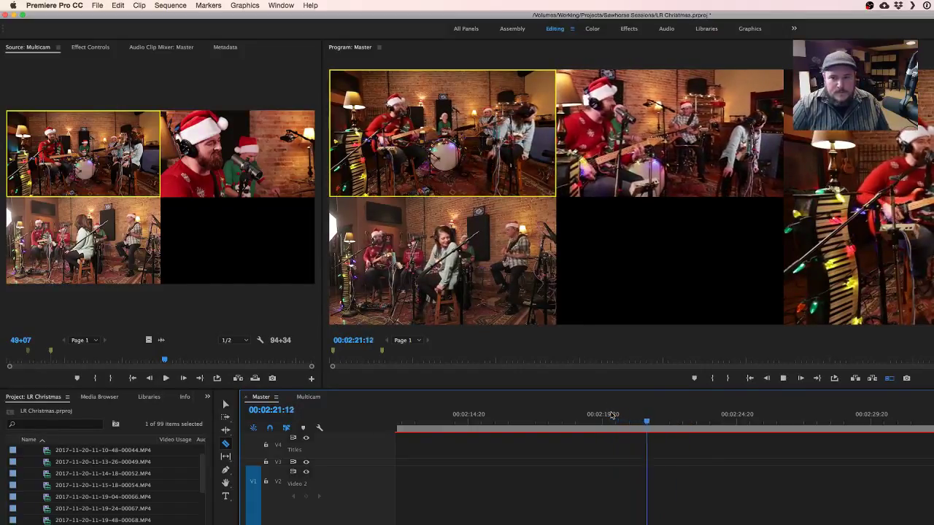
click(593, 416)
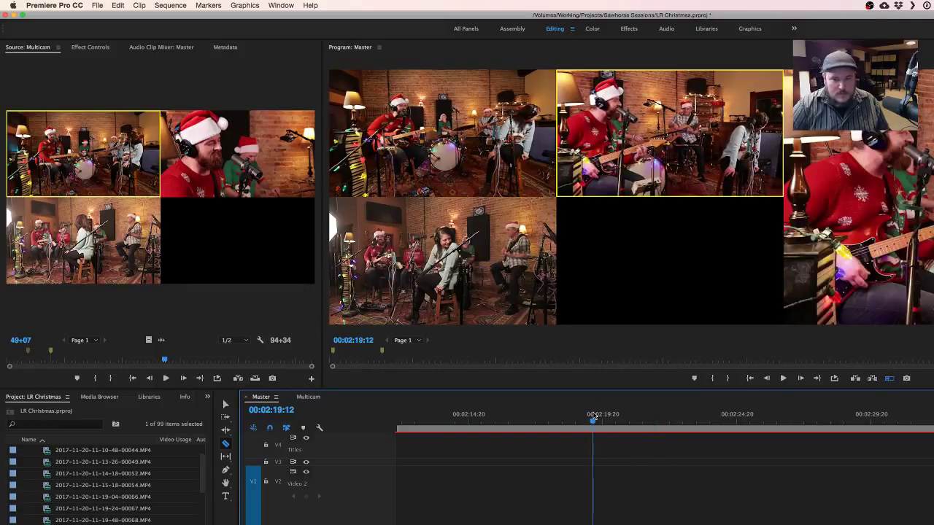
Use camera angle 2 around 00:02:29:10, switch to camera angle 1 by about 00:02:32:16, and play to the end at 00:02:39:14.
key(2)
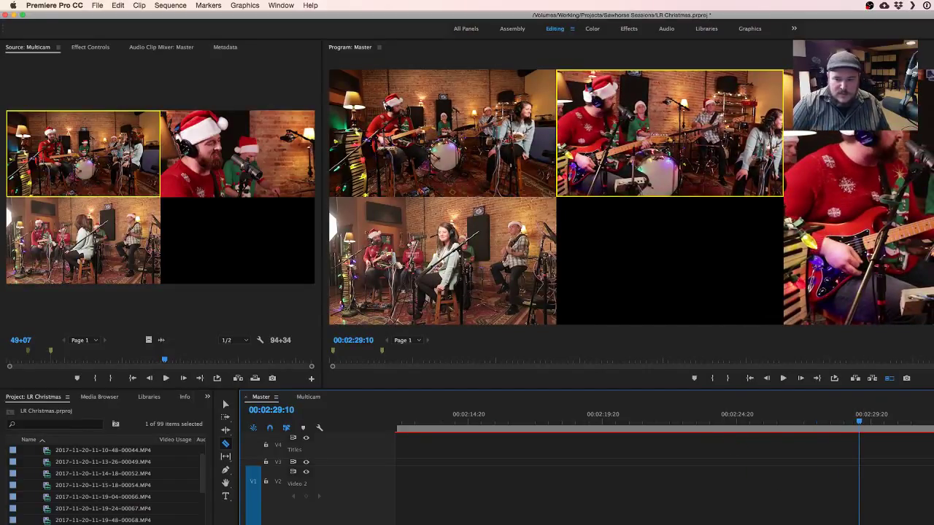
key(1)
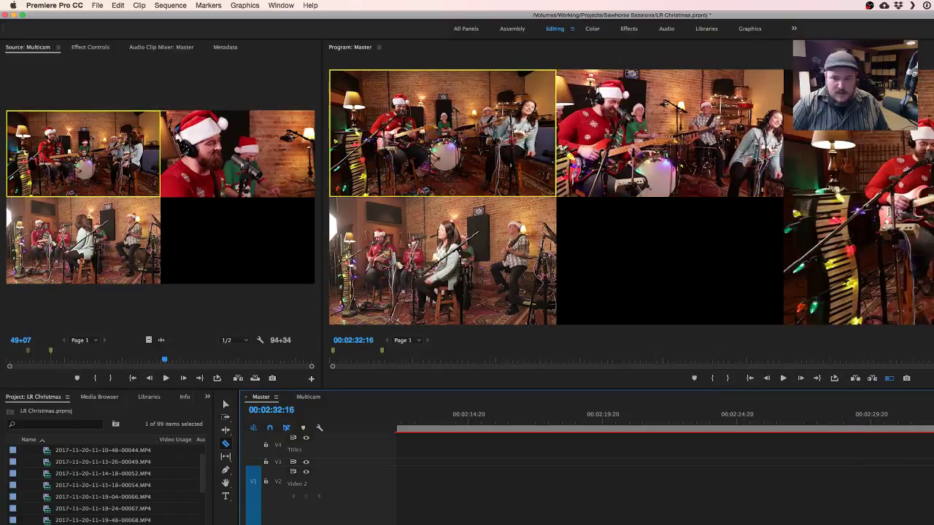
key(space)
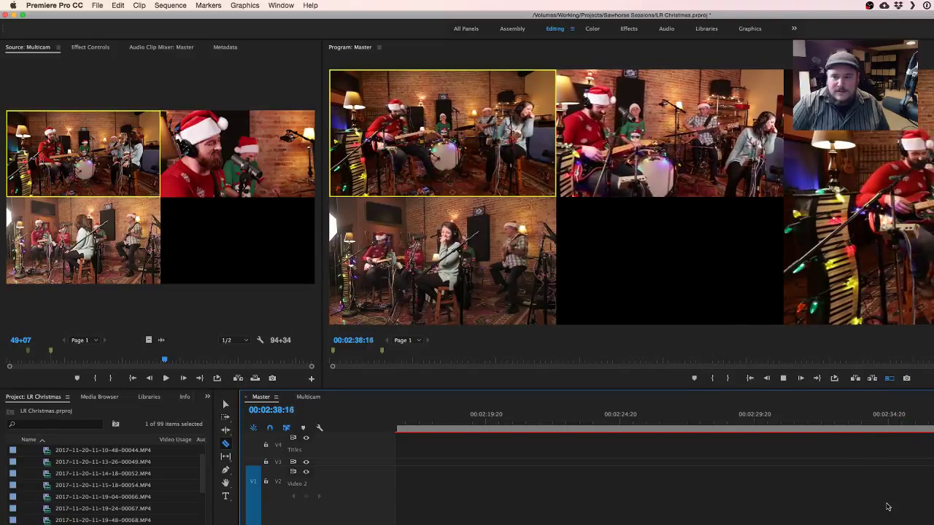
key(space)
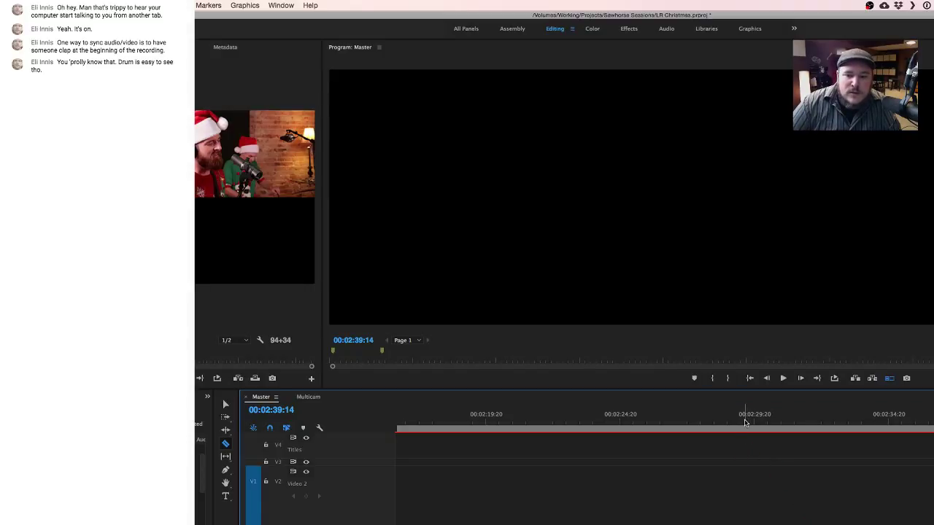
Browse back through the Master sequence, return the playhead to its start, and check the upper video tracks.
scroll(745, 421, left, 10)
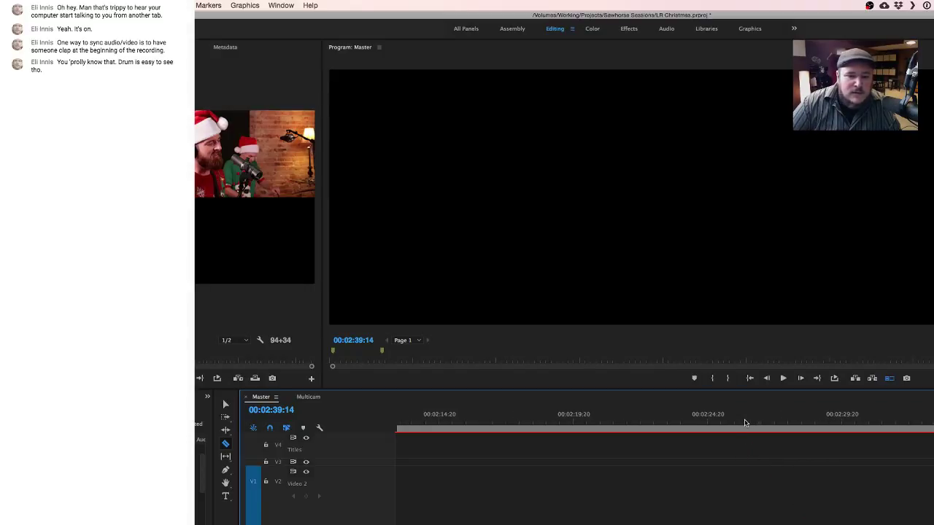
scroll(744, 421, left, 8)
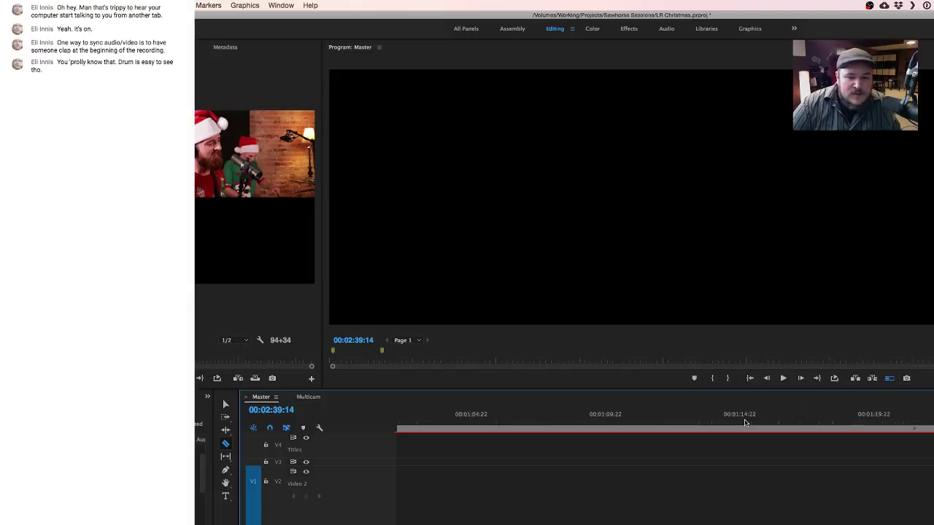
scroll(744, 421, right, 8)
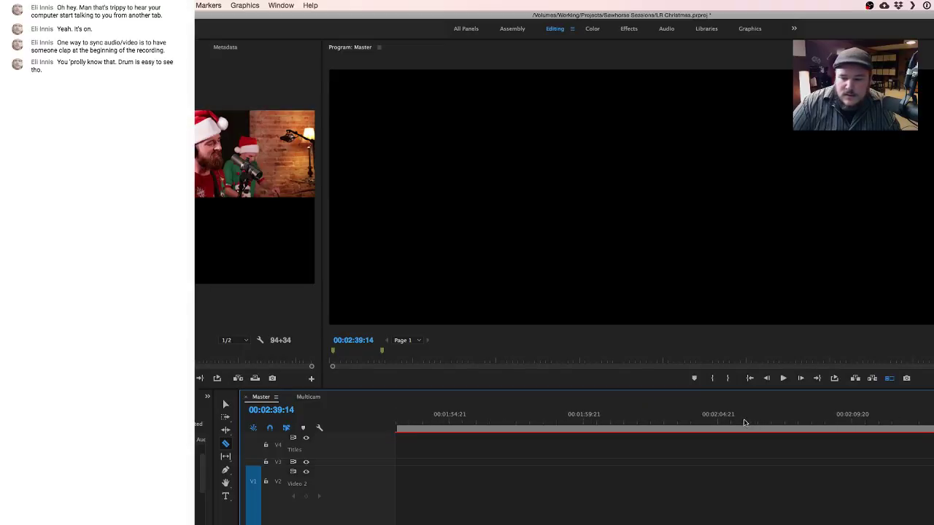
scroll(745, 422, left, 5)
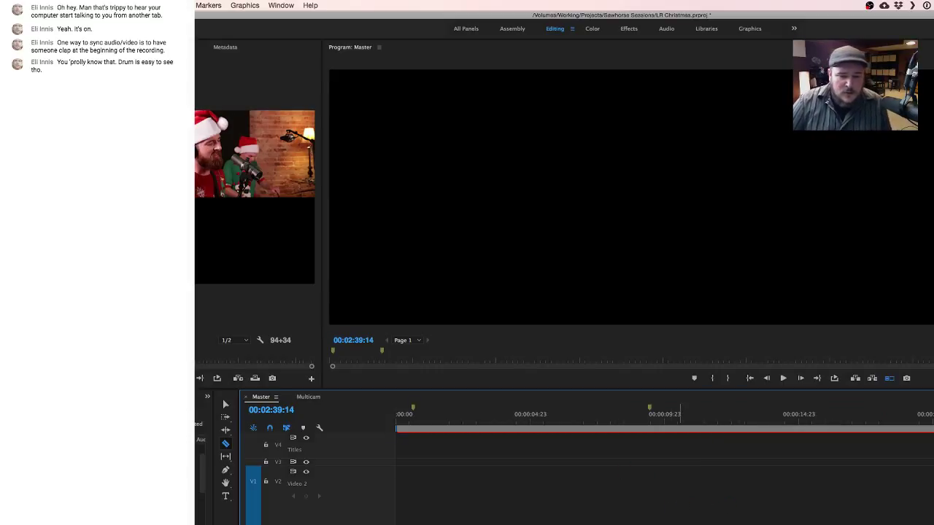
drag(421, 421, 385, 423)
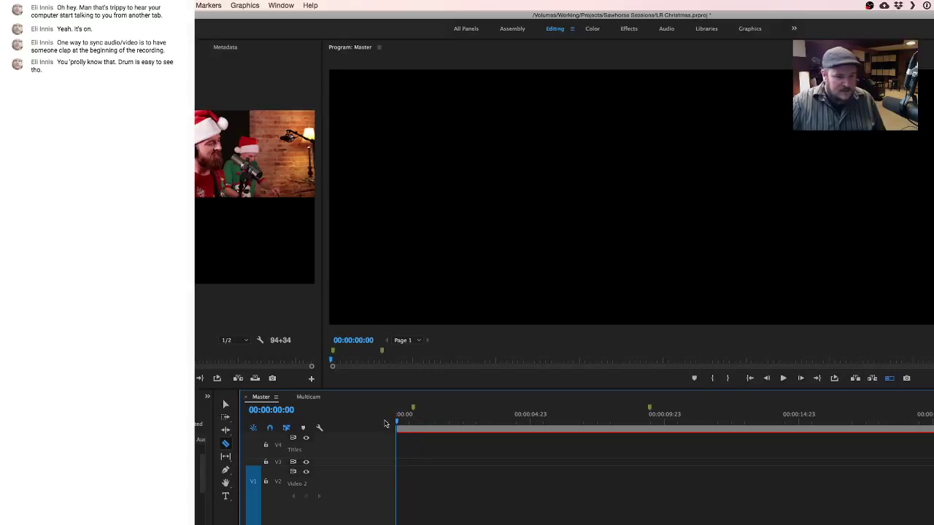
scroll(359, 499, up, 4)
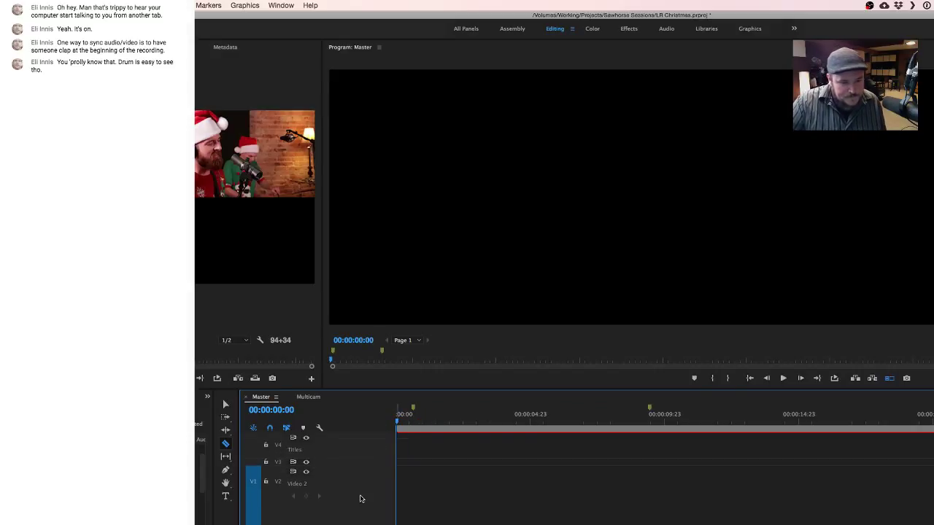
scroll(360, 521, up, 2)
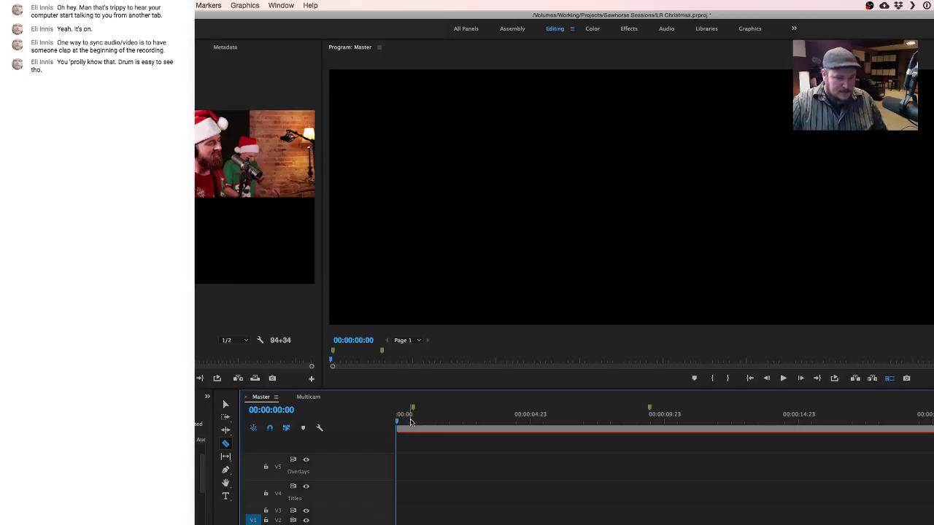
click(409, 417)
Open the Multicam sequence and play its opening to about 1+32.
click(308, 396)
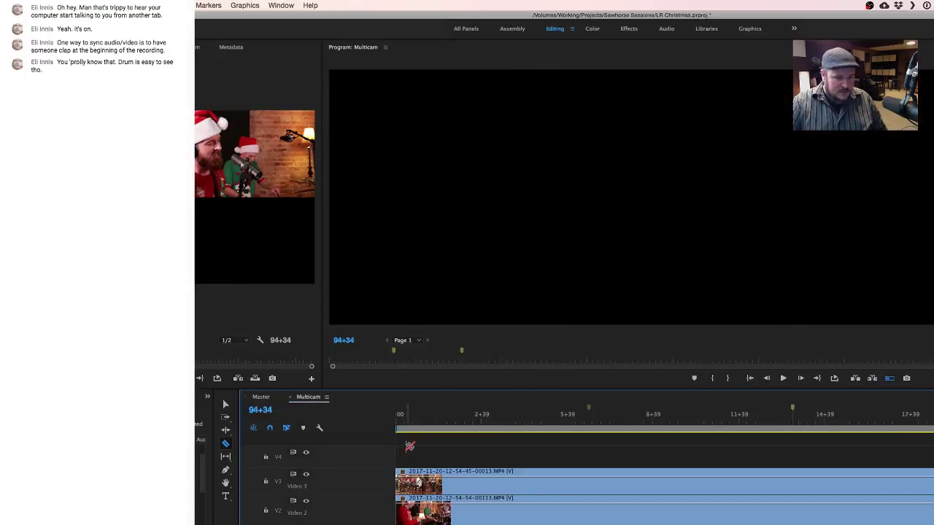
click(410, 422)
key(space)
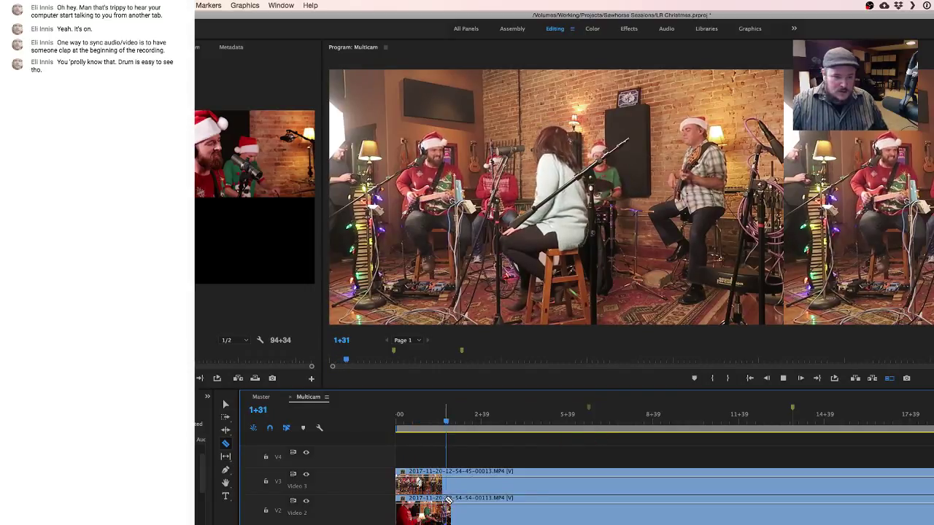
key(space)
click(306, 475)
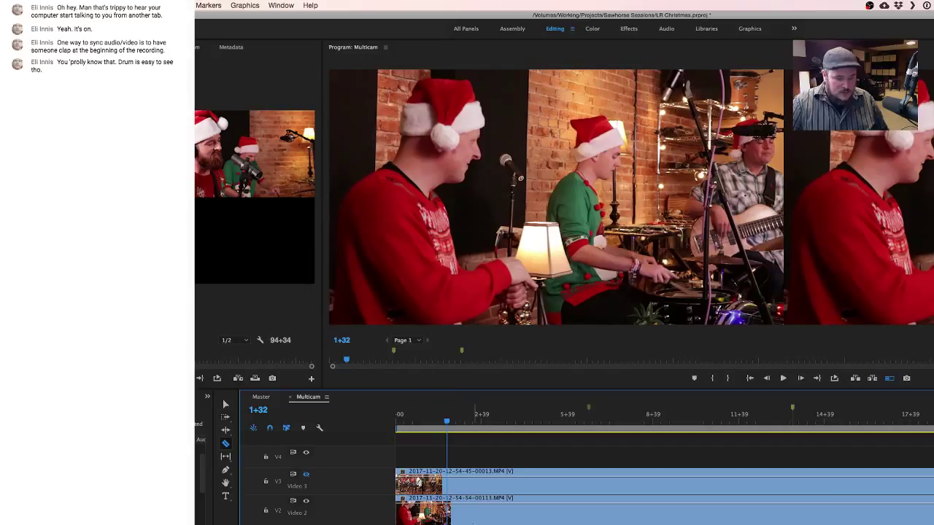
key(v)
click(467, 520)
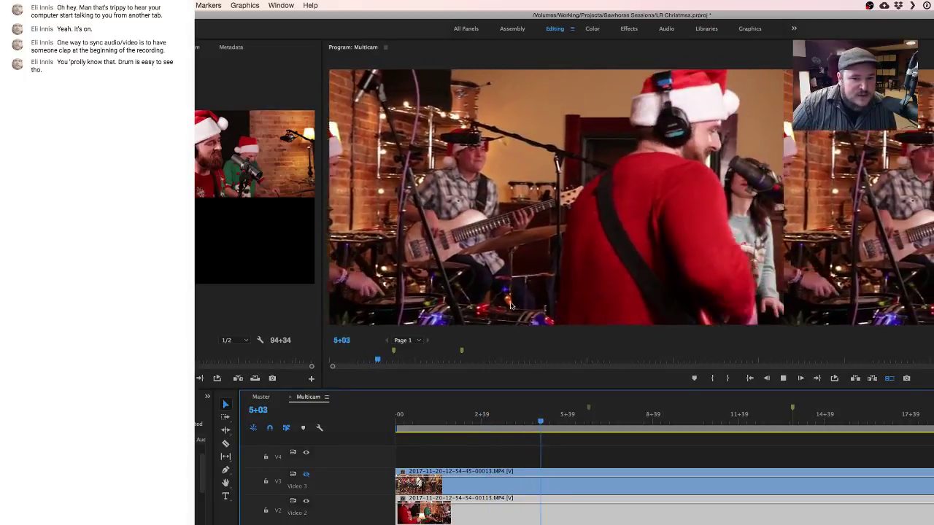
key(space)
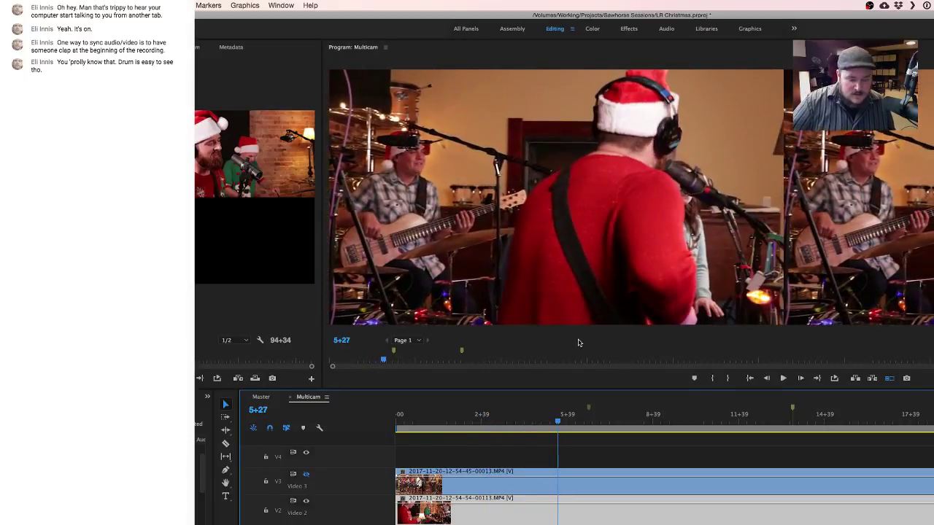
Step backwards frame by frame through the Video 2 camera footage in the Multicam sequence to about 4+24.
key(Left)
key(Left)
key(Left)
key(Left)
key(Left)
key(Left)
key(Left)
key(Left)
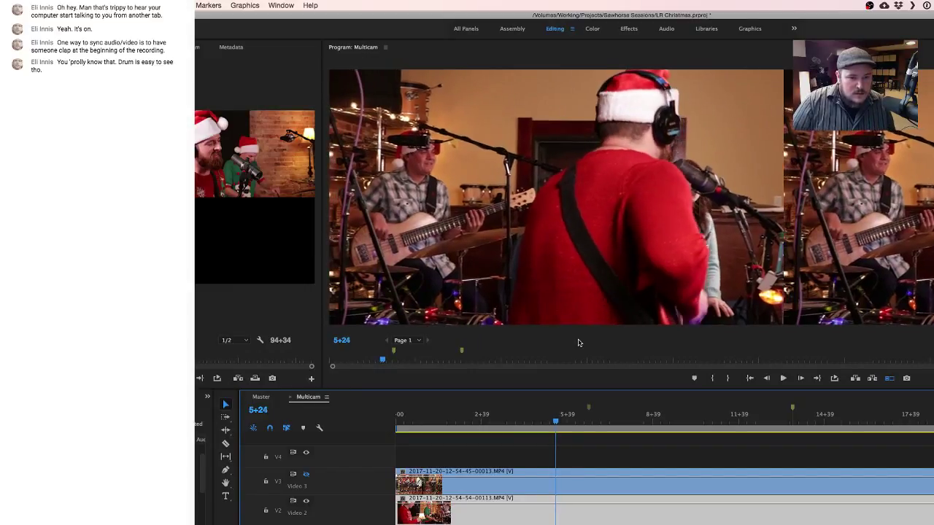
key(Left)
key(Left)
key(Left)
key(Left)
key(Left)
key(Left)
key(Left)
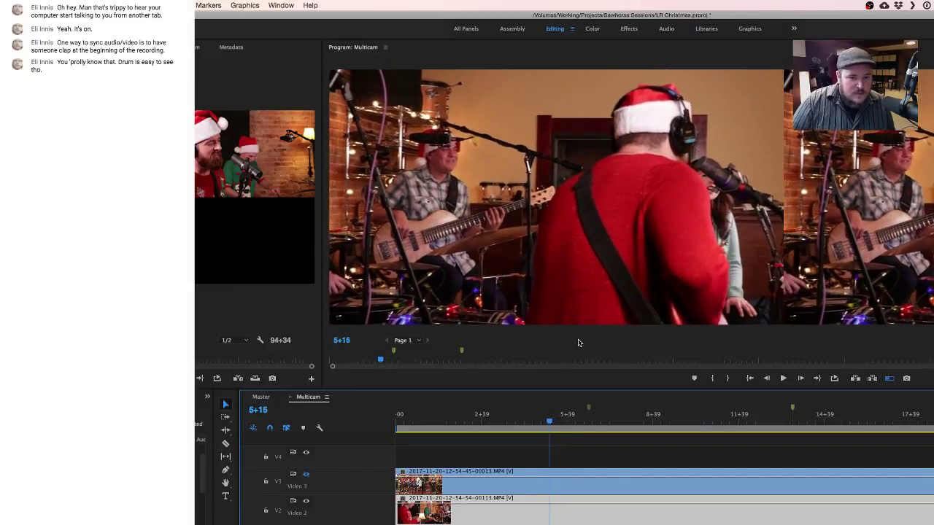
key(Left)
key(Left)
key(Left)
key(Left)
key(Left)
key(Left)
key(Left)
key(Left)
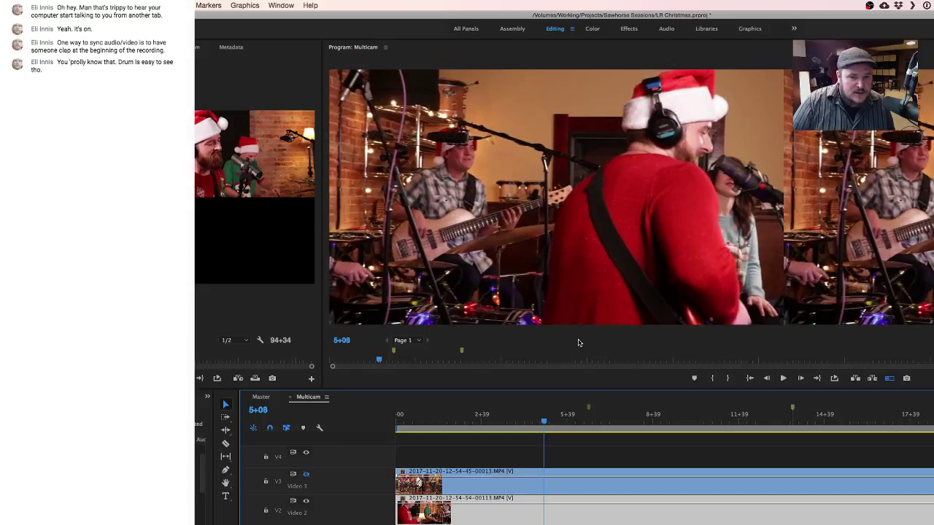
key(Left)
key(Left)
key(Left)
key(Left)
key(Left)
key(Left)
key(Left)
key(Left)
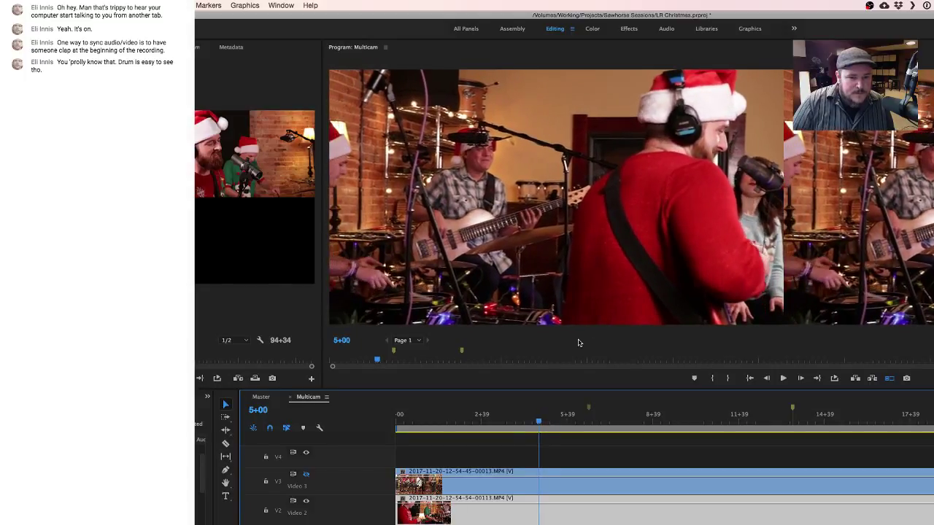
key(Left)
key(Left)
key(Left)
key(Left)
key(Left)
key(Left)
key(Left)
key(Left)
key(Left)
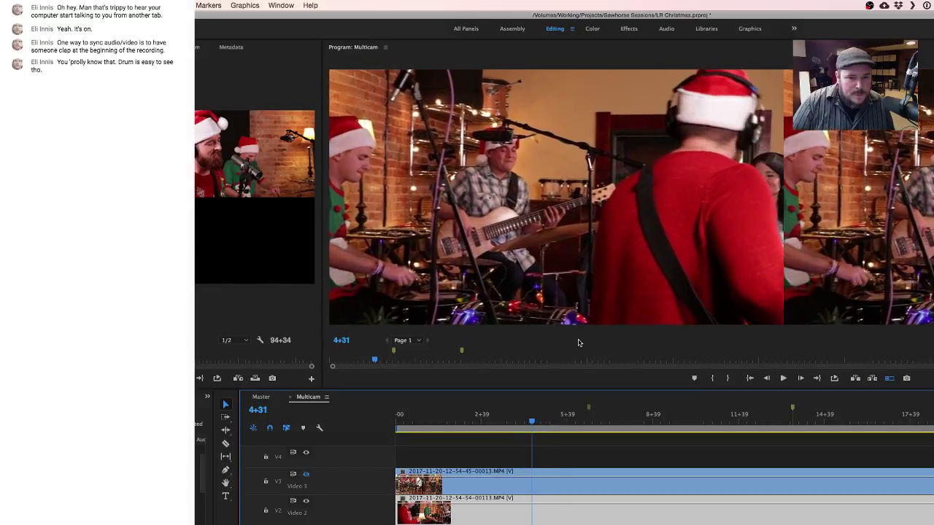
key(Left)
key(Left)
key(Left)
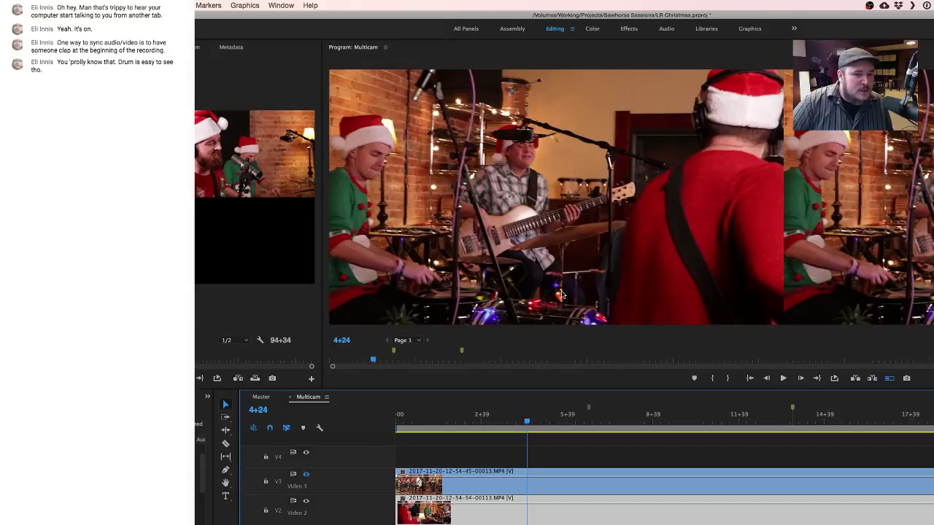
Hide the Video 2 track and step forward frame by frame through the wide camera shot underneath to about 5+01.
click(307, 502)
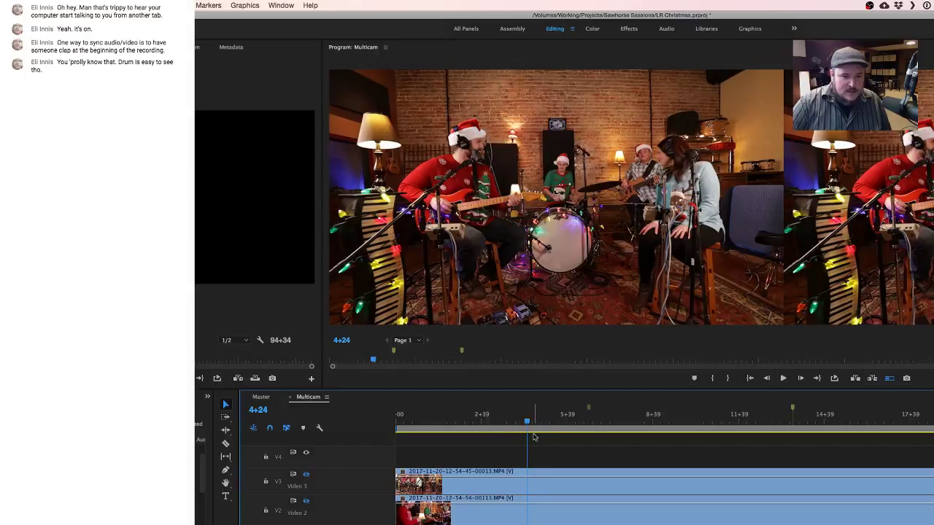
key(Right)
key(Right)
key(Right)
key(Right)
key(Right)
key(Right)
key(Right)
key(Right)
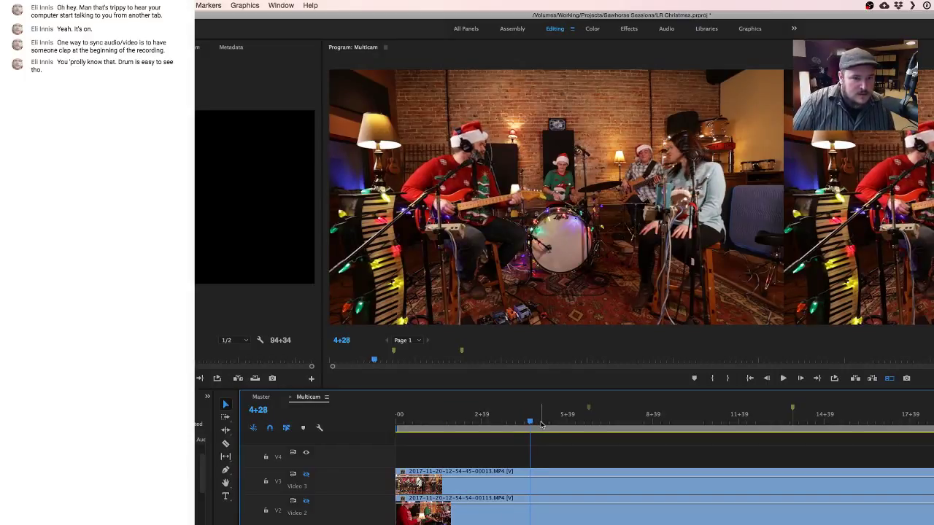
key(Right)
key(Right)
key(Right)
key(Right)
key(Right)
key(Right)
key(Right)
key(Right)
key(Right)
key(Right)
key(Right)
key(Right)
key(Right)
key(Right)
key(Right)
key(Right)
key(Right)
key(Right)
key(Right)
key(Right)
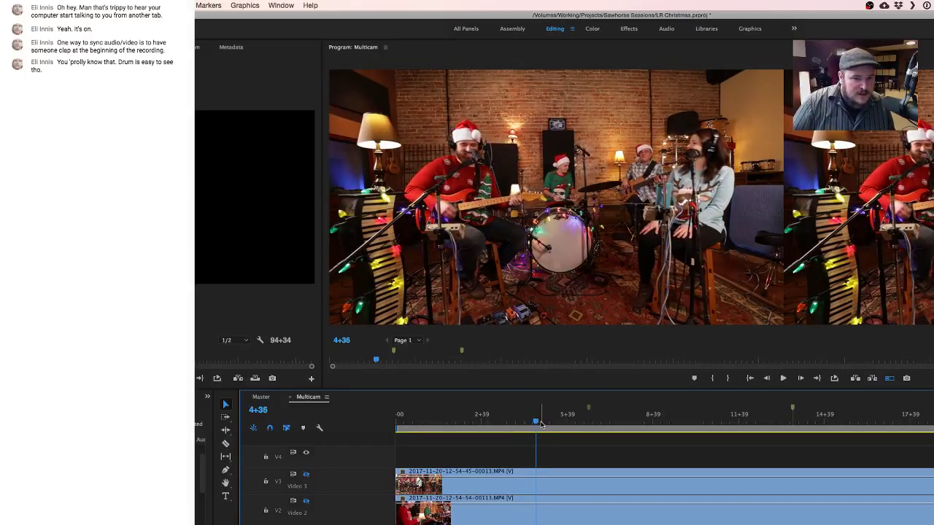
key(Right)
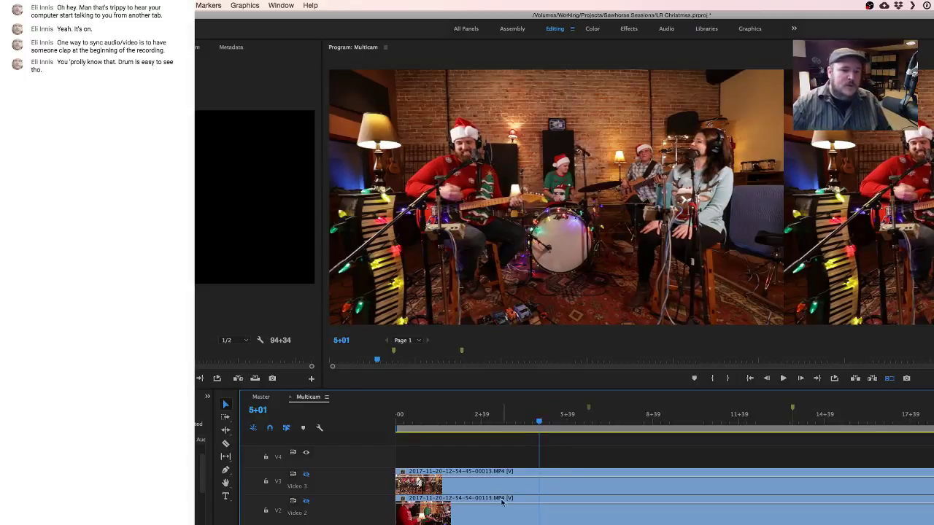
click(522, 516)
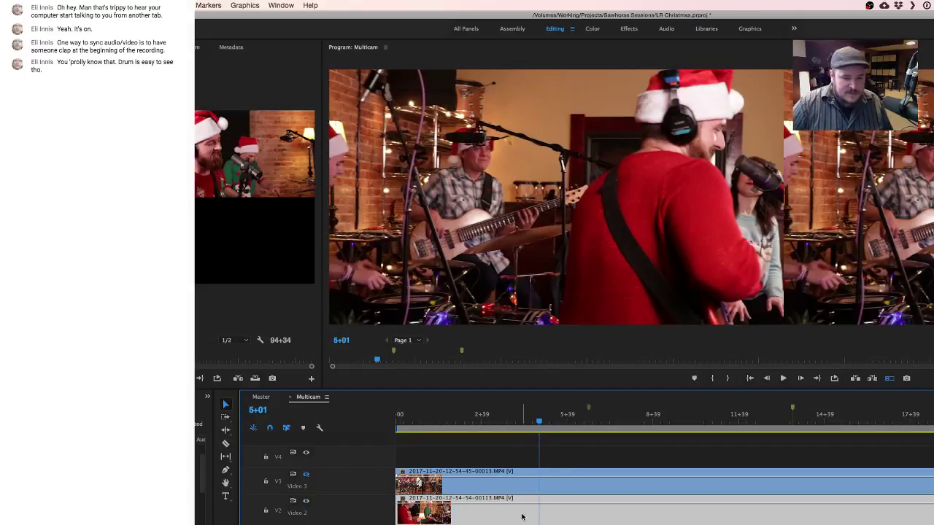
right_click(518, 515)
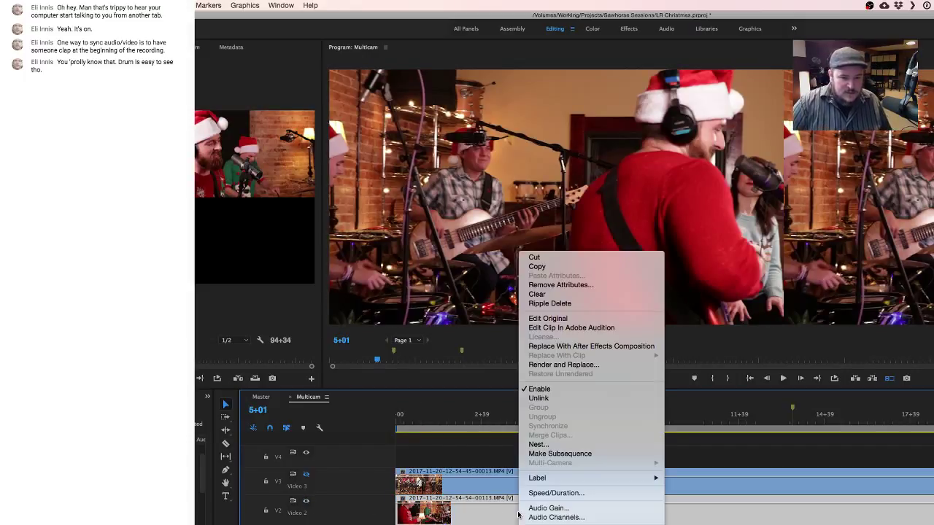
click(547, 446)
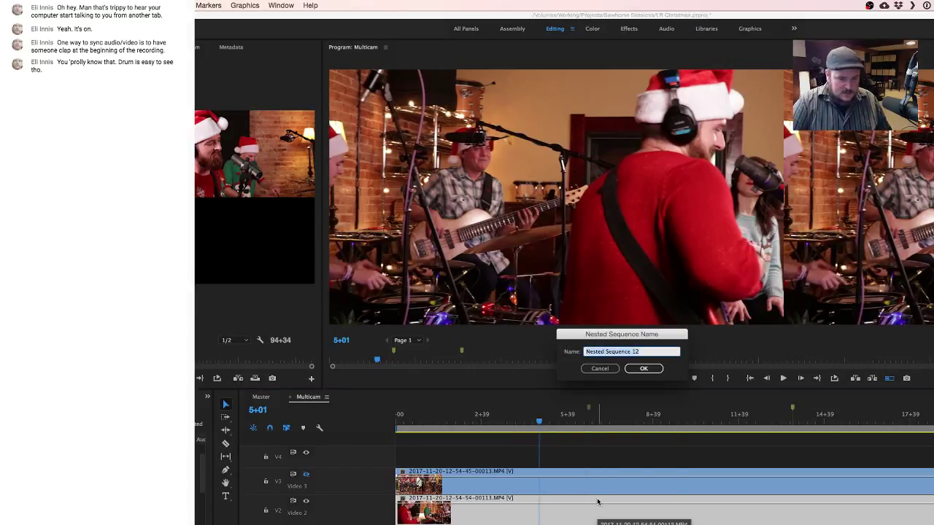
text(cam)
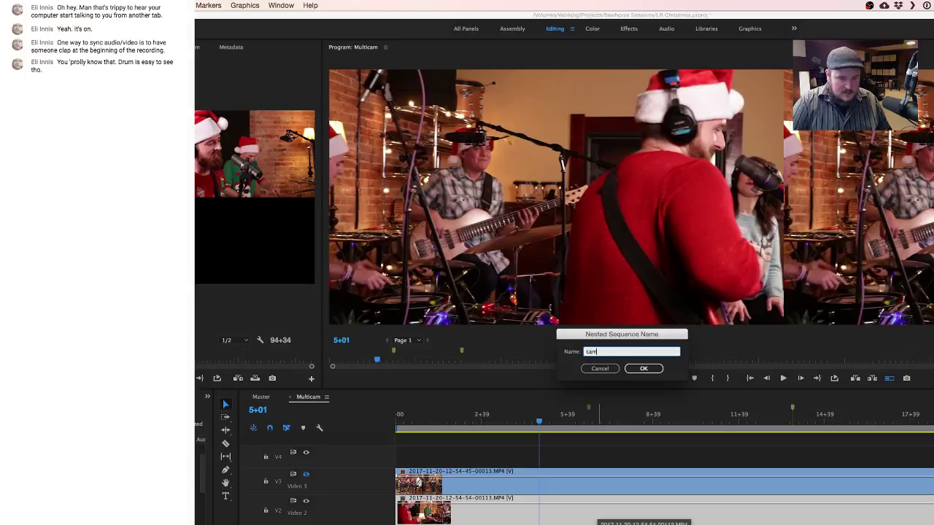
text( b)
key(Return)
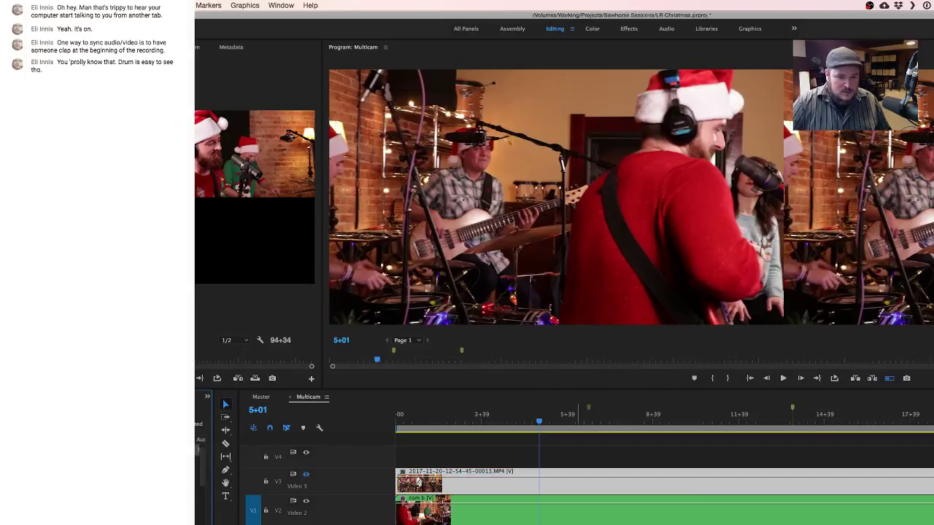
Nest the wide camera clip below the cam b clip as "cam a".
click(579, 524)
right_click(589, 524)
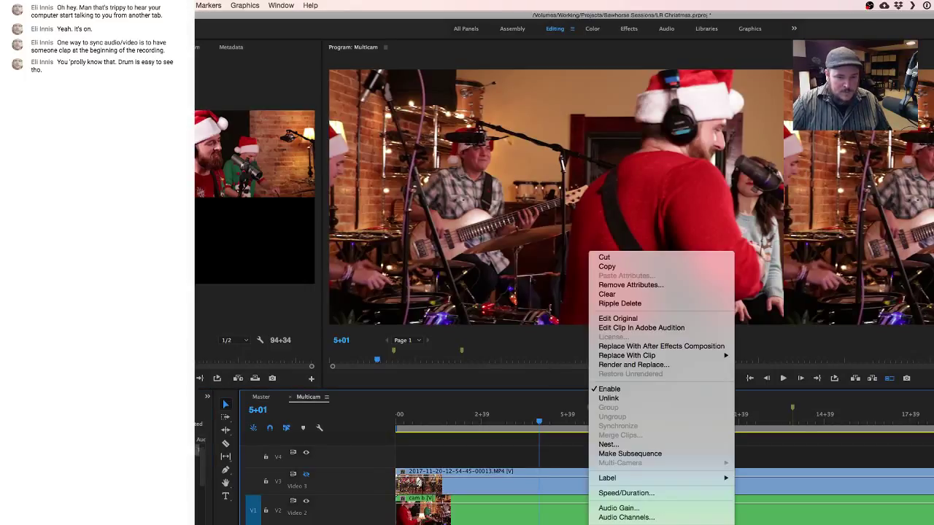
click(610, 444)
text(cam a)
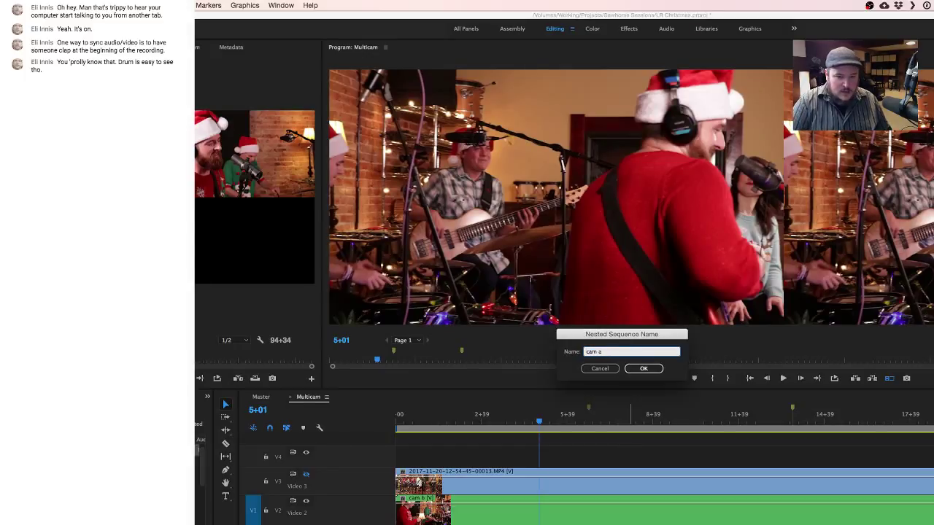
key(Return)
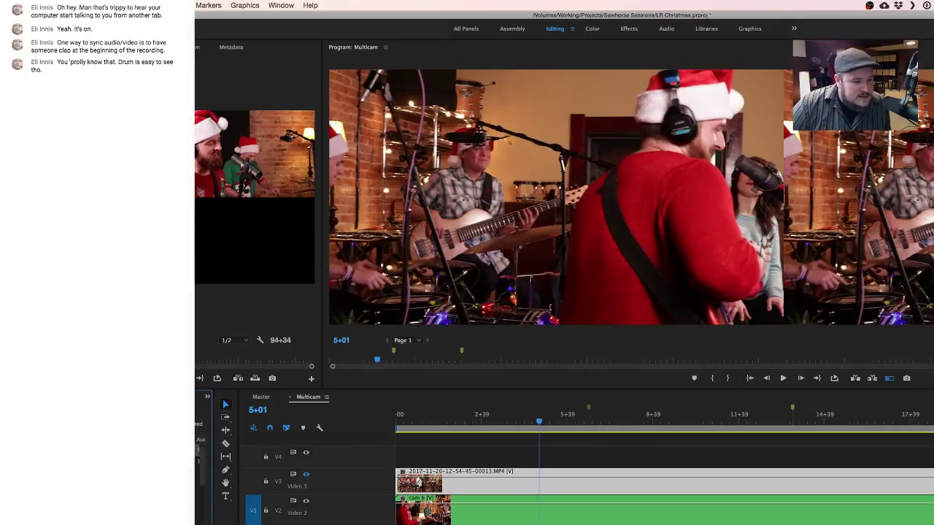
double_click(146, 450)
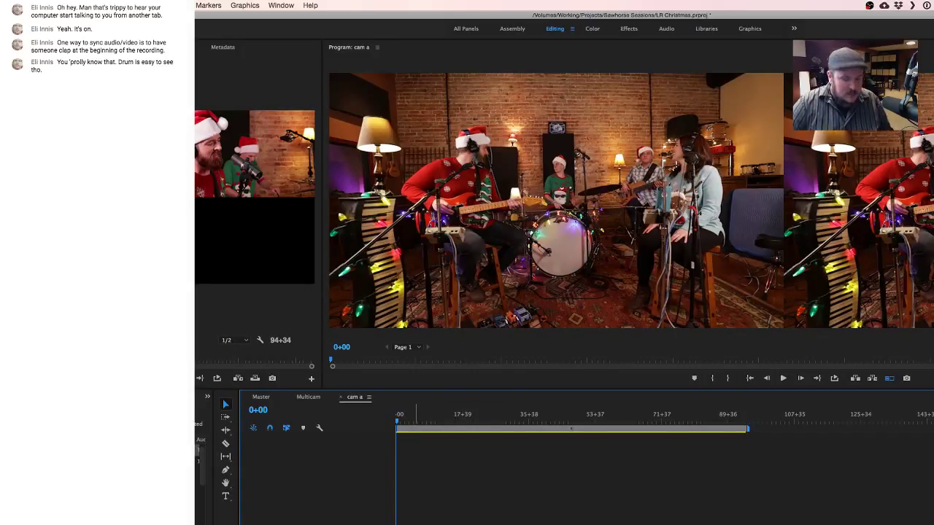
key(=)
key(=)
key(=)
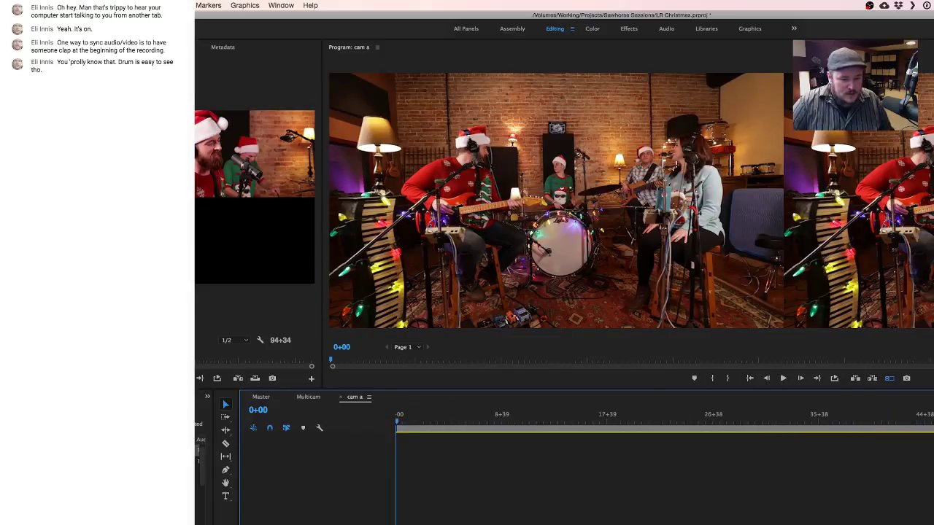
click(530, 478)
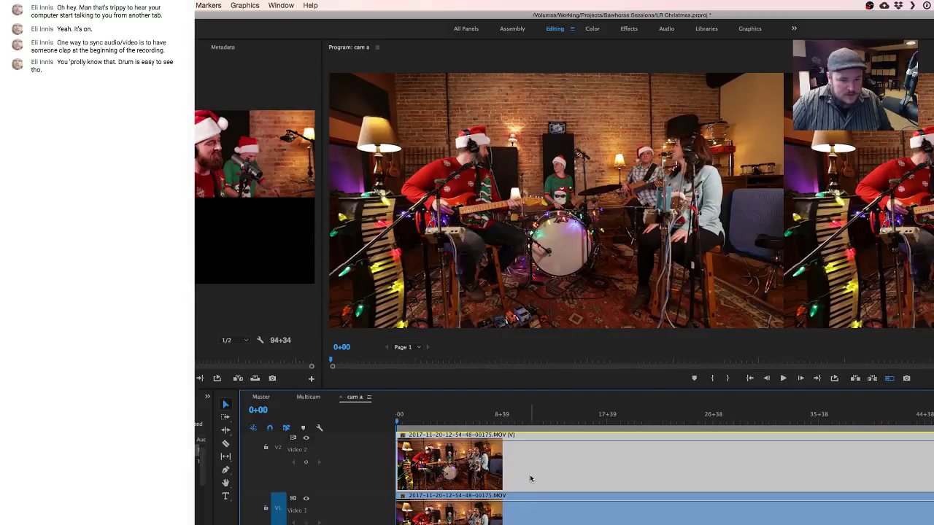
click(536, 520)
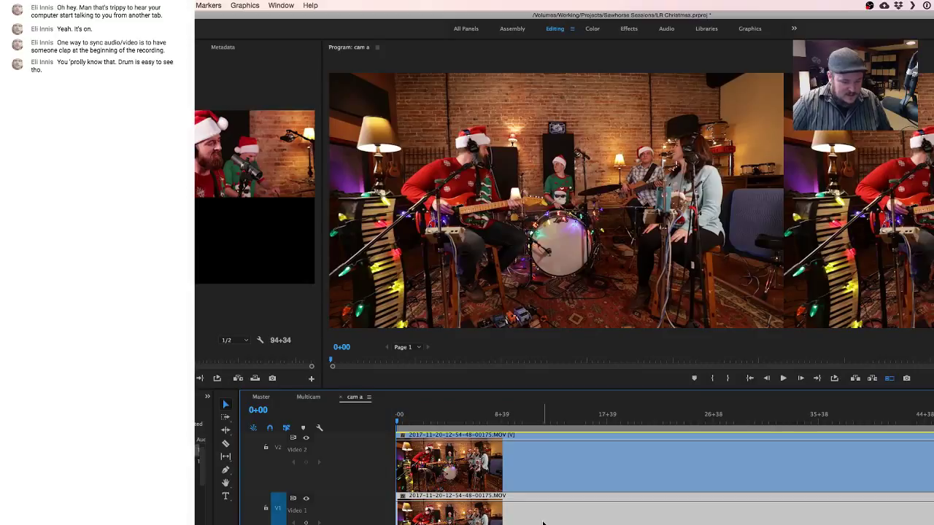
click(531, 481)
click(532, 523)
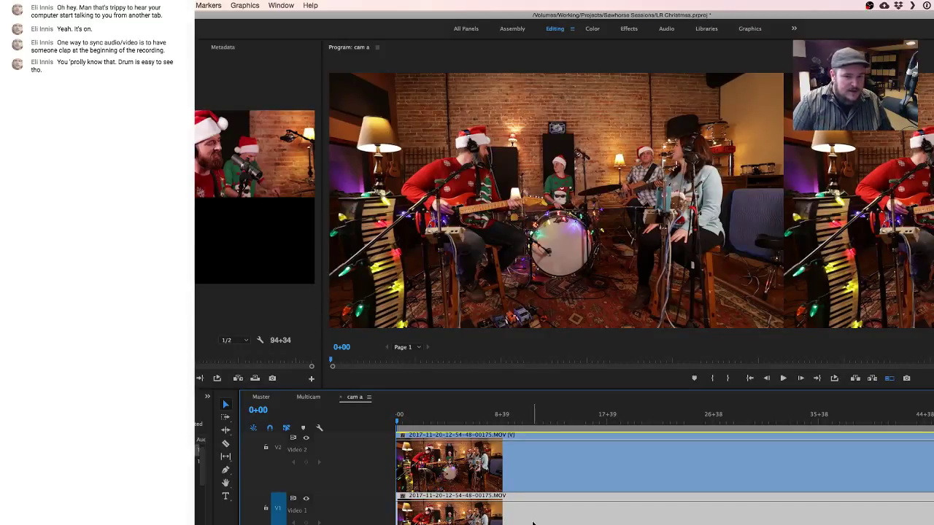
click(537, 471)
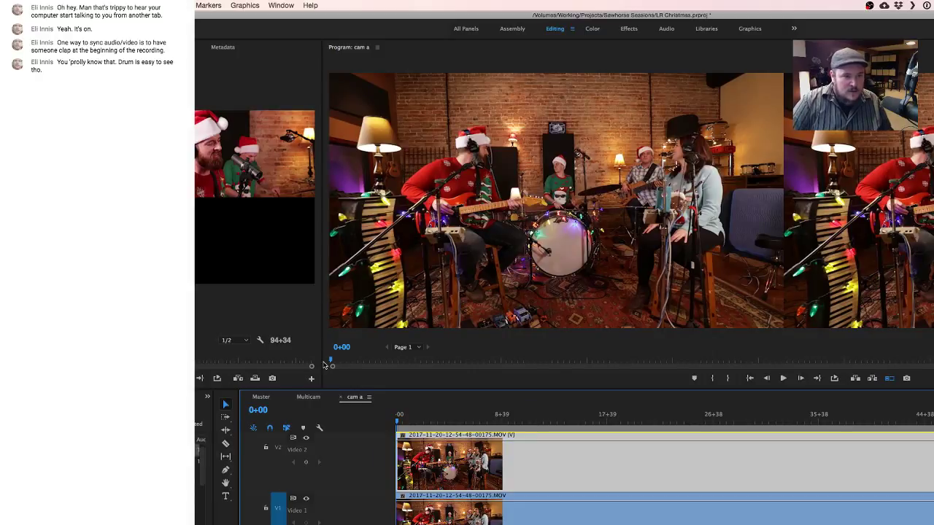
key(shift+5)
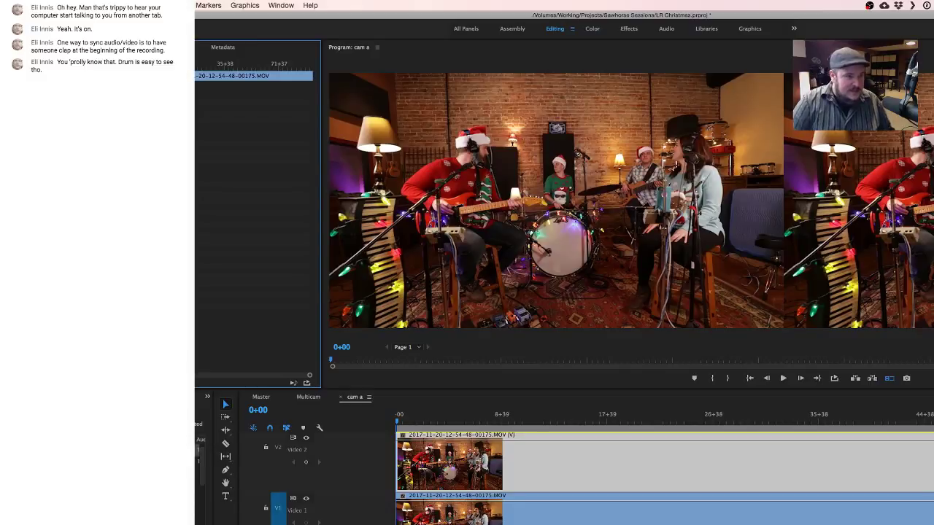
text(50)
key(Return)
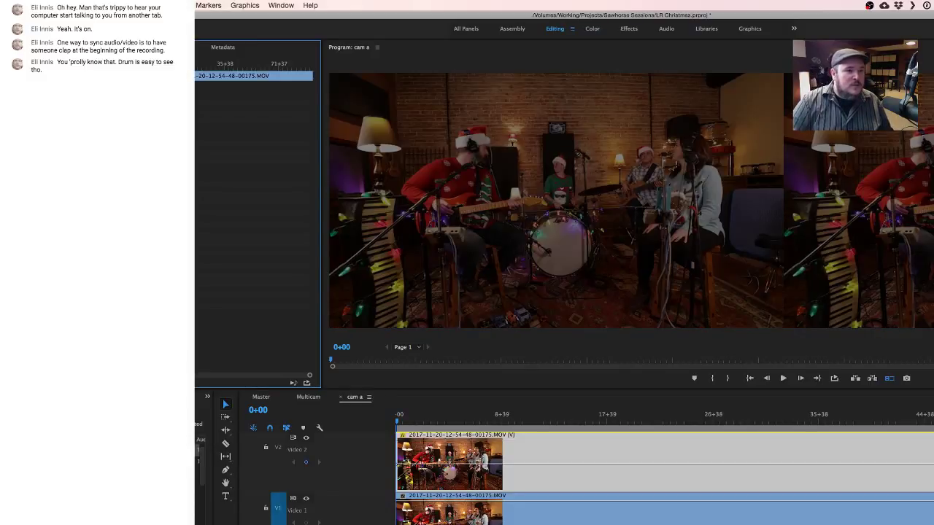
Play the cam a sequence from its start to about 9+15 to check the blended clips.
click(398, 425)
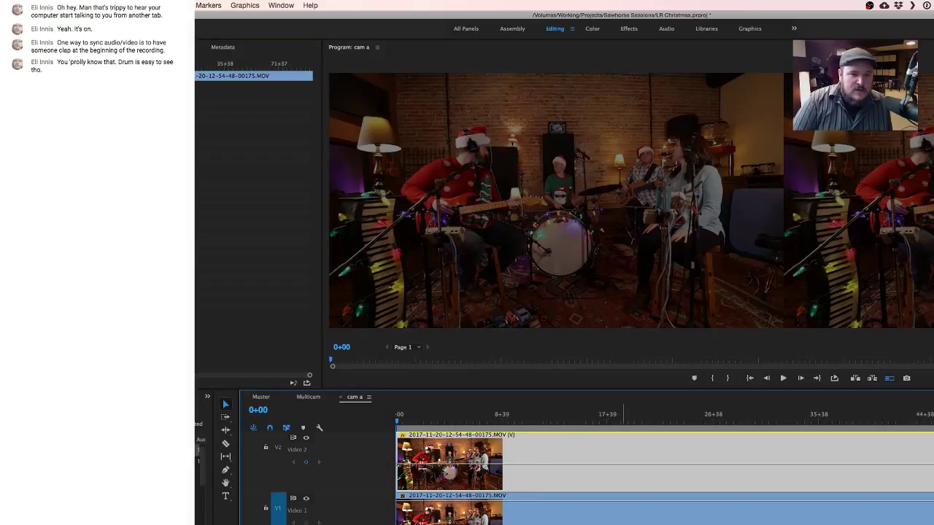
key(space)
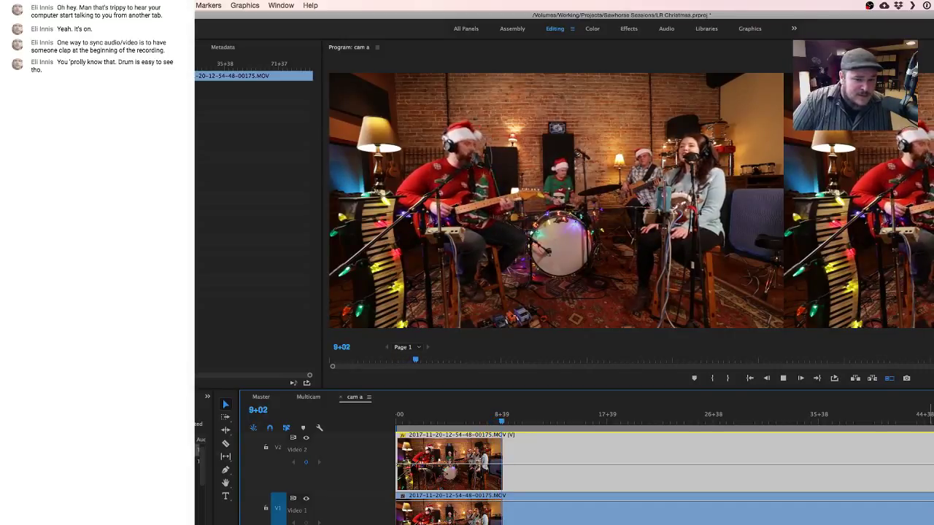
key(space)
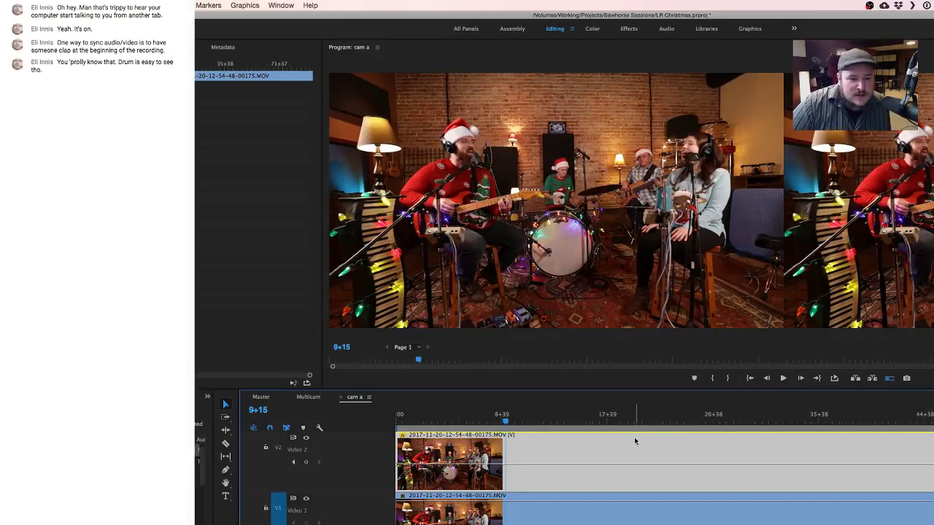
right_click(595, 416)
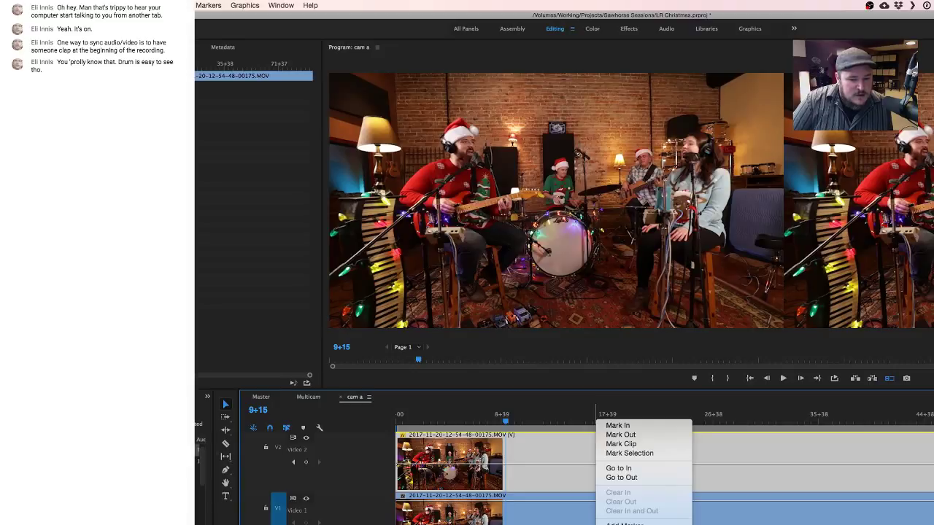
click(749, 520)
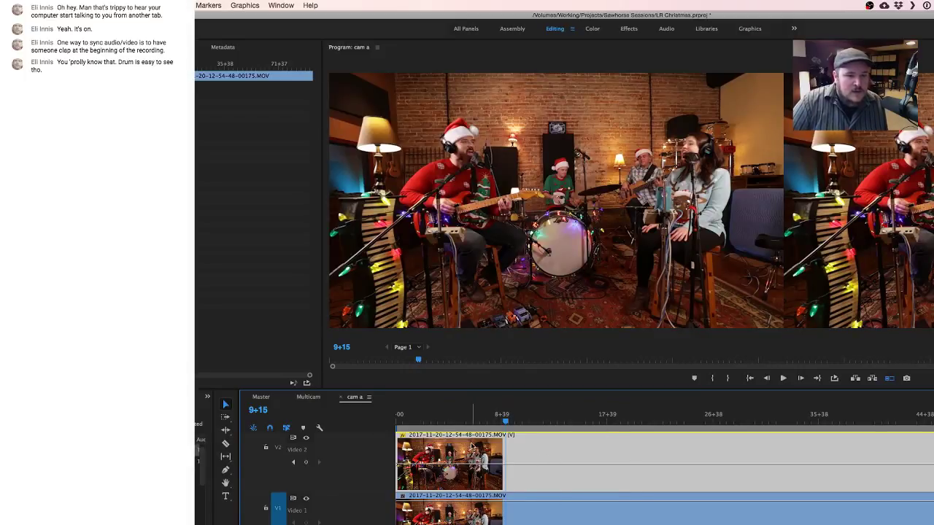
Replay the cam a opening to about 1+00, check the Multicam sequence, and return to cam a.
click(397, 421)
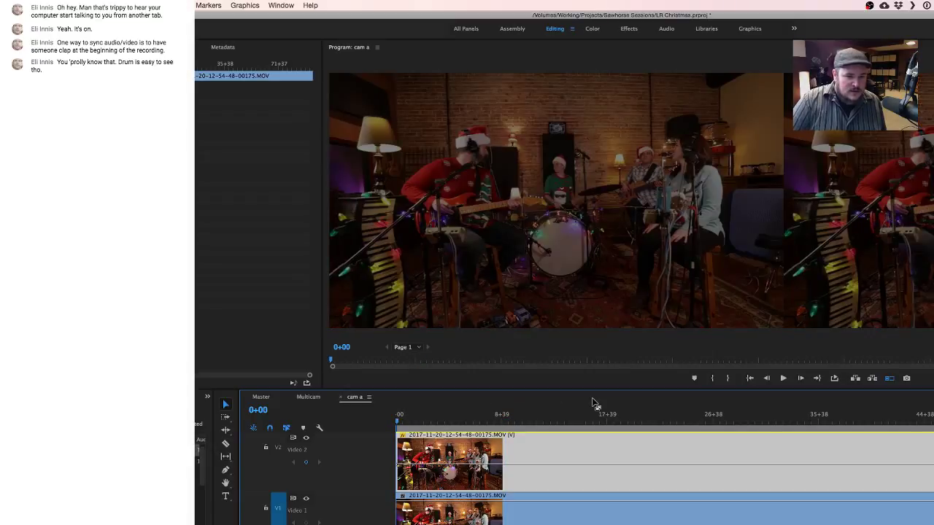
key(space)
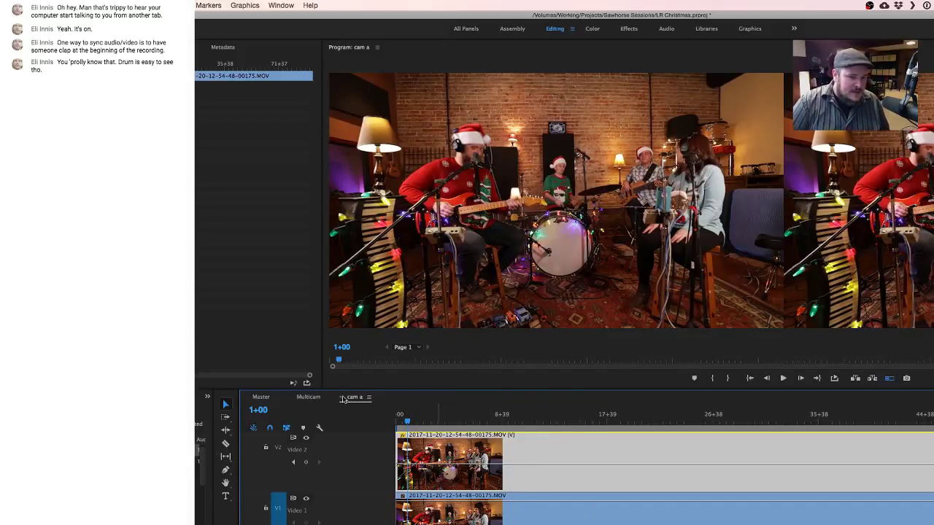
click(311, 397)
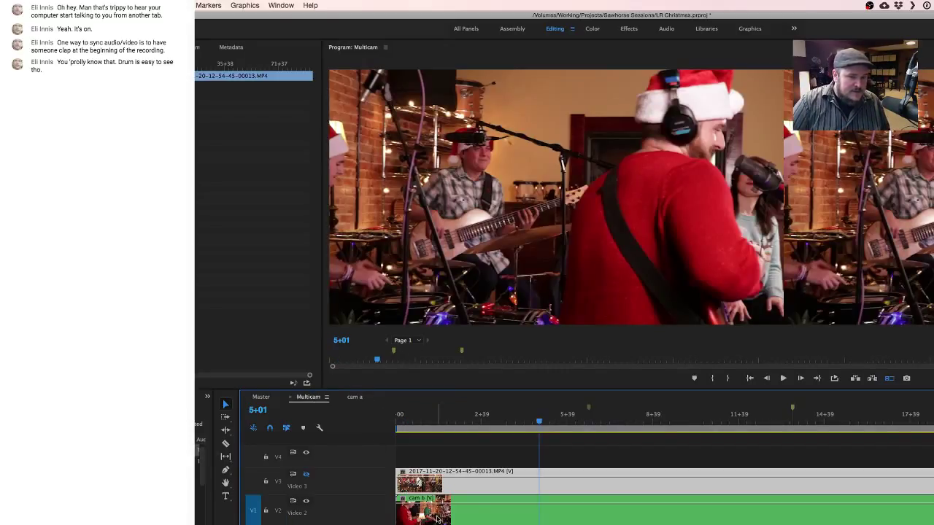
click(355, 398)
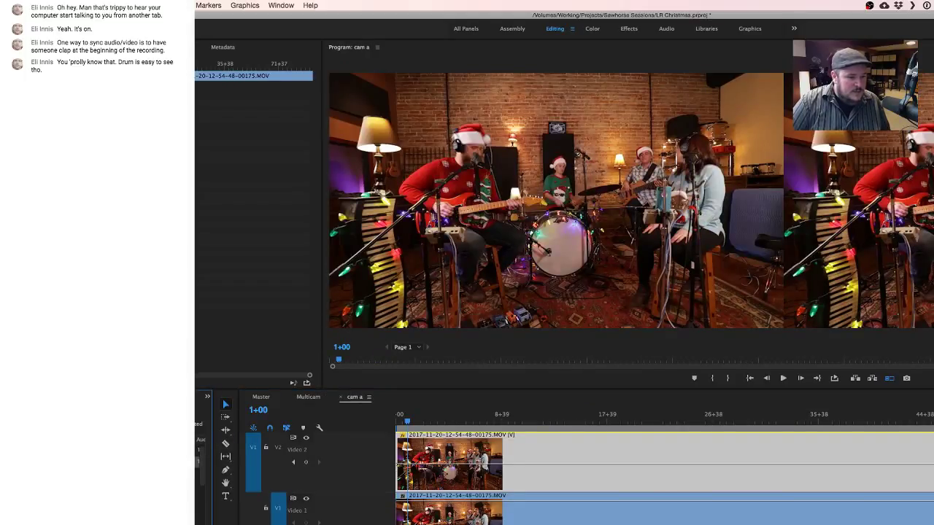
Open the cam b sequence and play its footage from about 7+30.
double_click(146, 461)
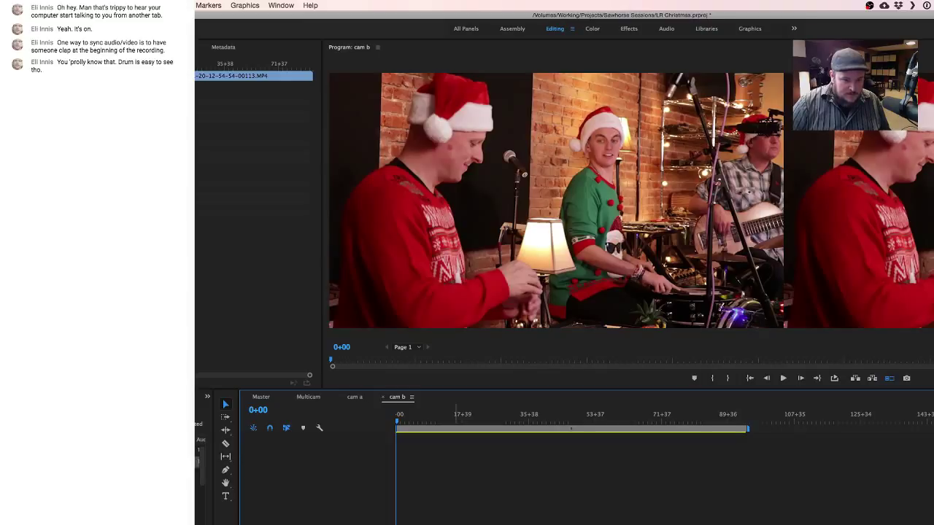
scroll(657, 452, right, 5)
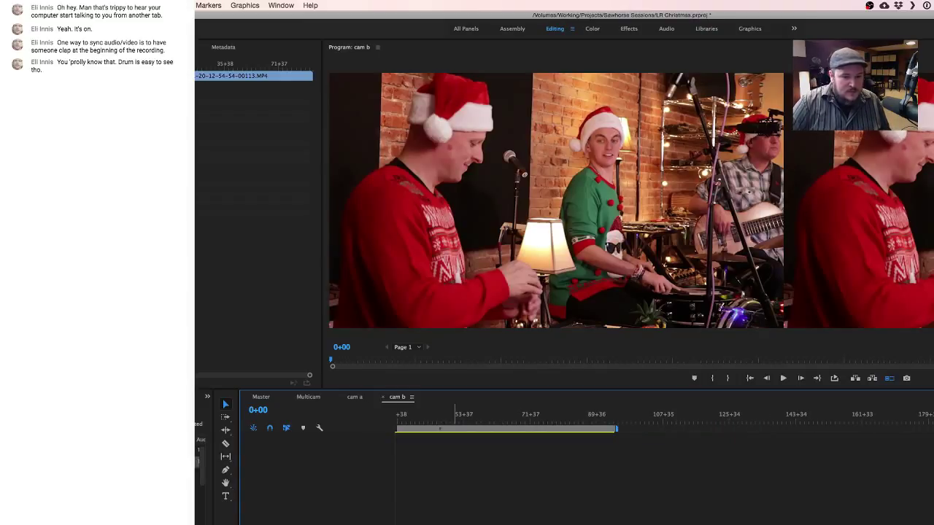
key(shift+5)
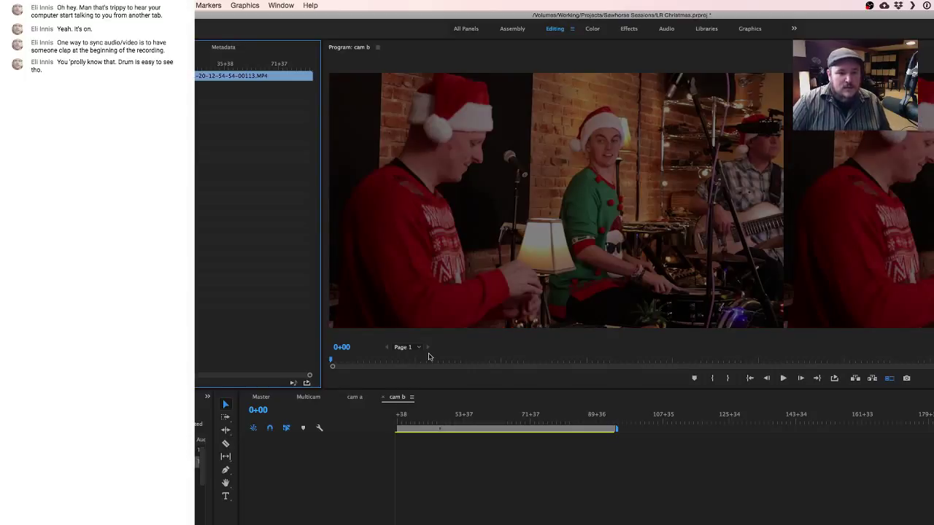
scroll(440, 417, up, 3)
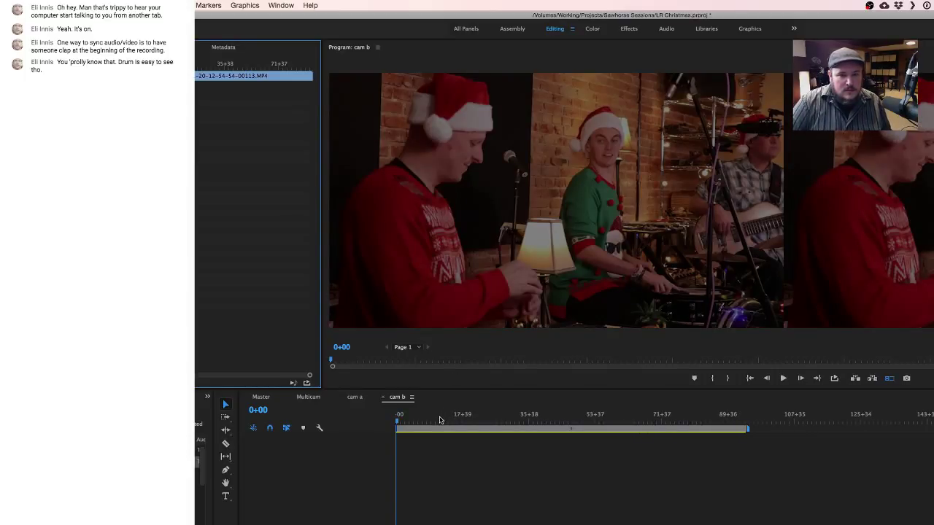
click(425, 419)
key(space)
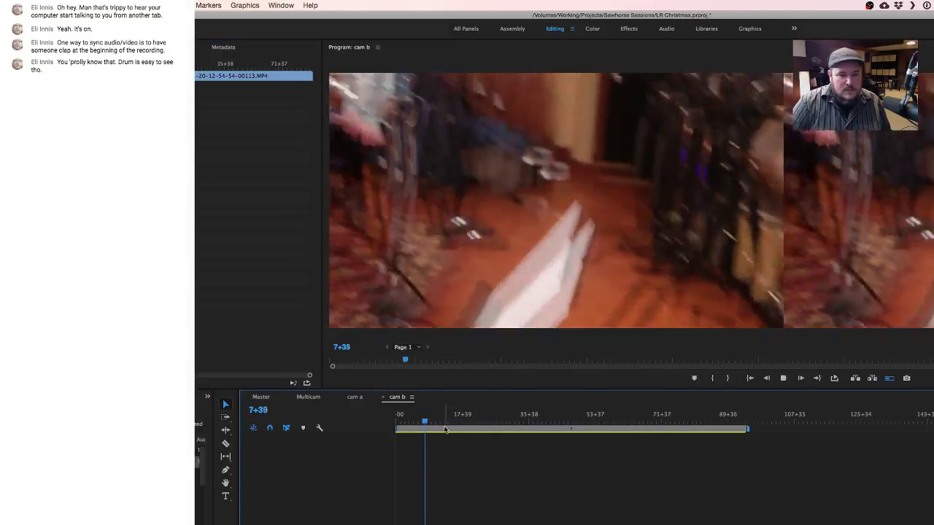
Skip further into cam b and play the close-up footage of the singer and bassist up to 27+37.
drag(417, 420, 473, 422)
key(space)
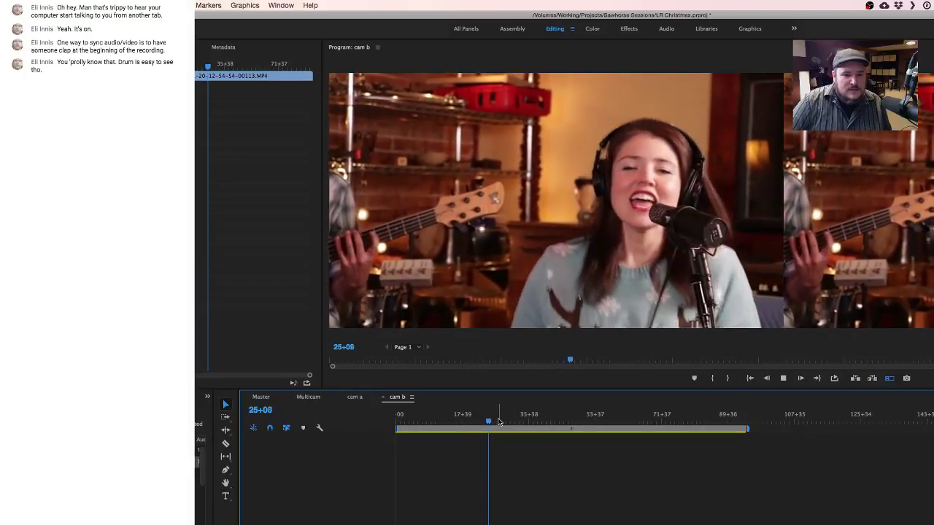
key(space)
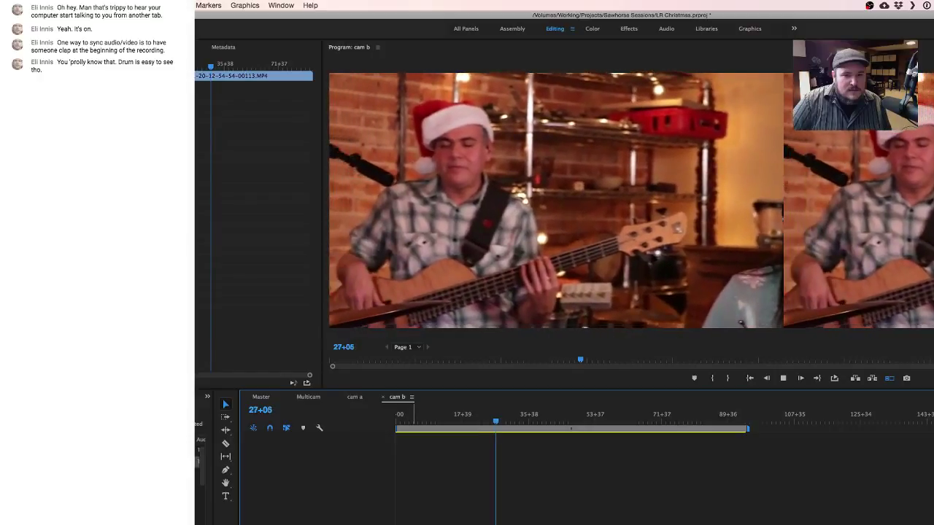
key(space)
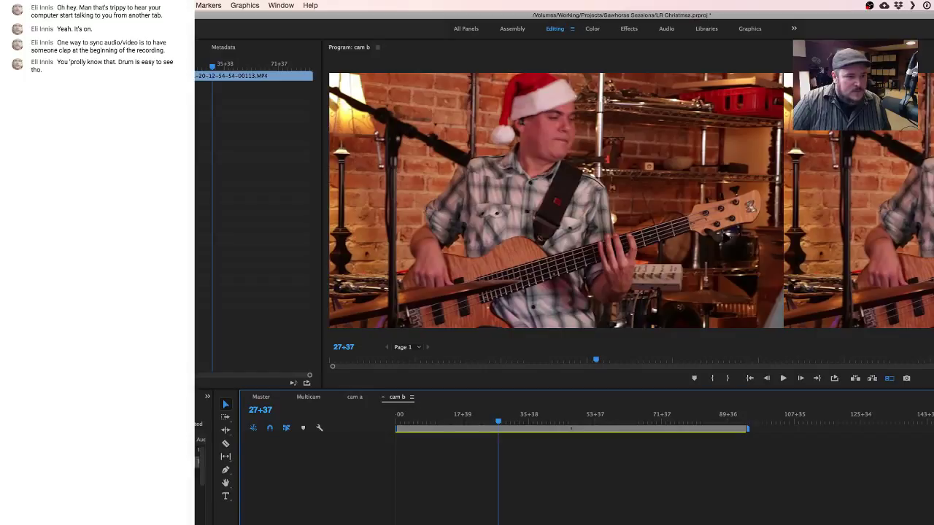
Undo the last three changes and clear the clip selection in cam b.
click(540, 498)
key(super+z)
key(super+z)
key(super+z)
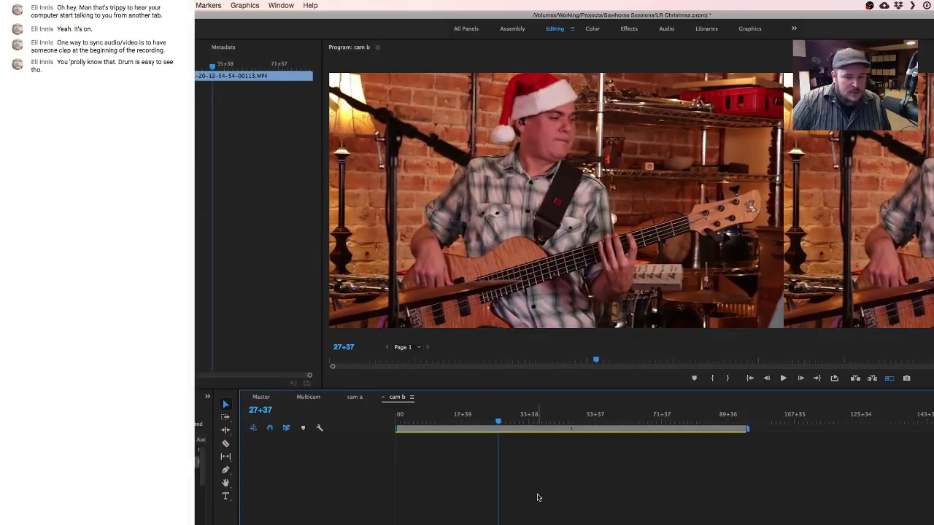
click(538, 498)
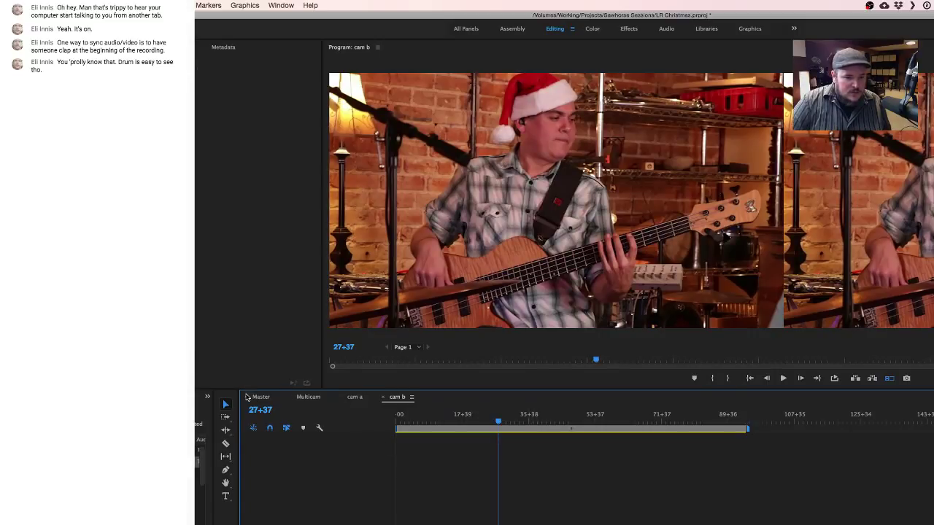
Check the Multicam sequence, return to Master, and play it from the start to 00:00:27:11 with an enlarged preview.
click(302, 399)
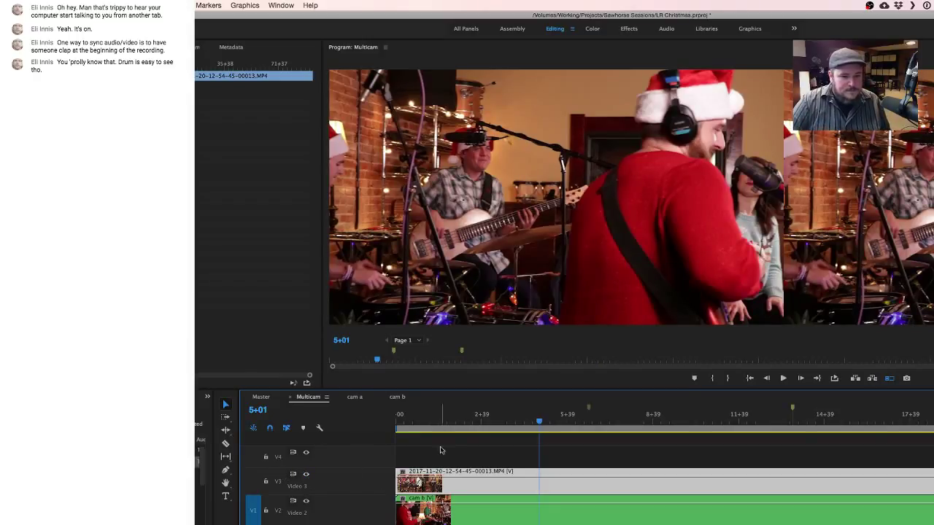
click(260, 397)
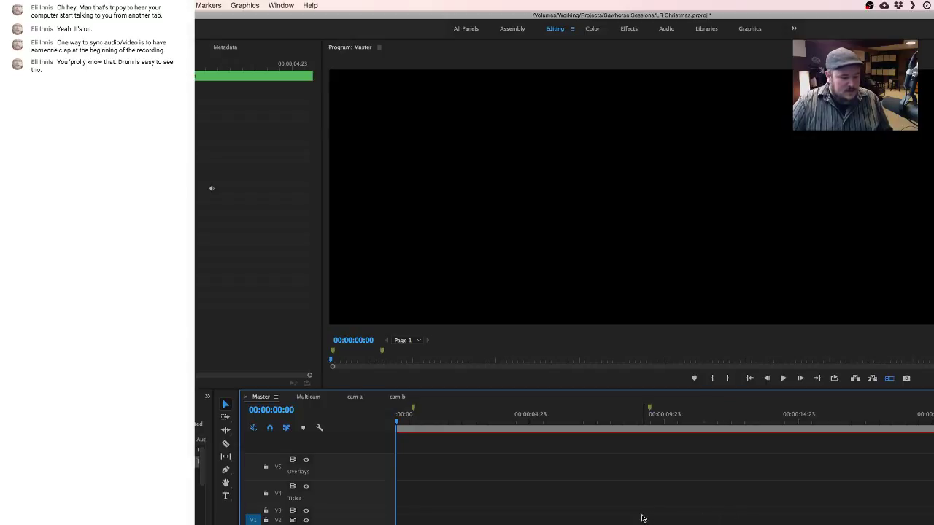
key(space)
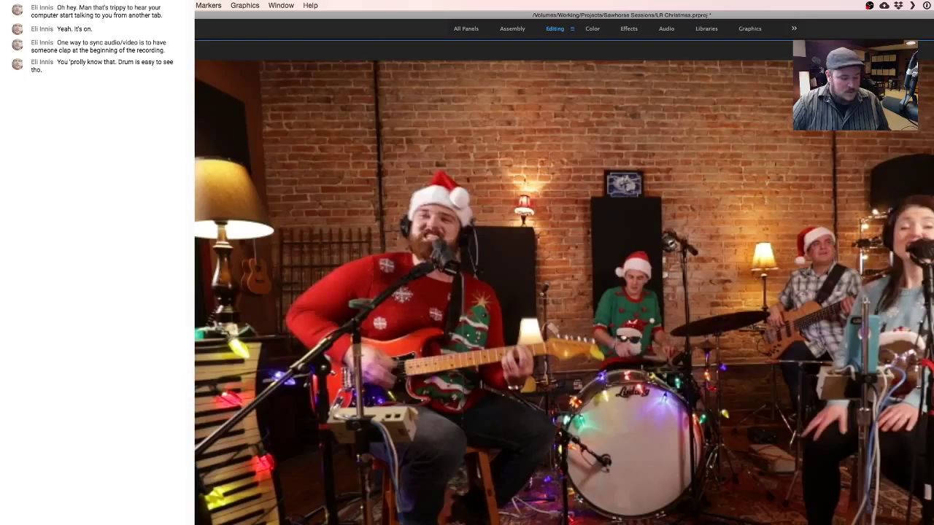
key(`)
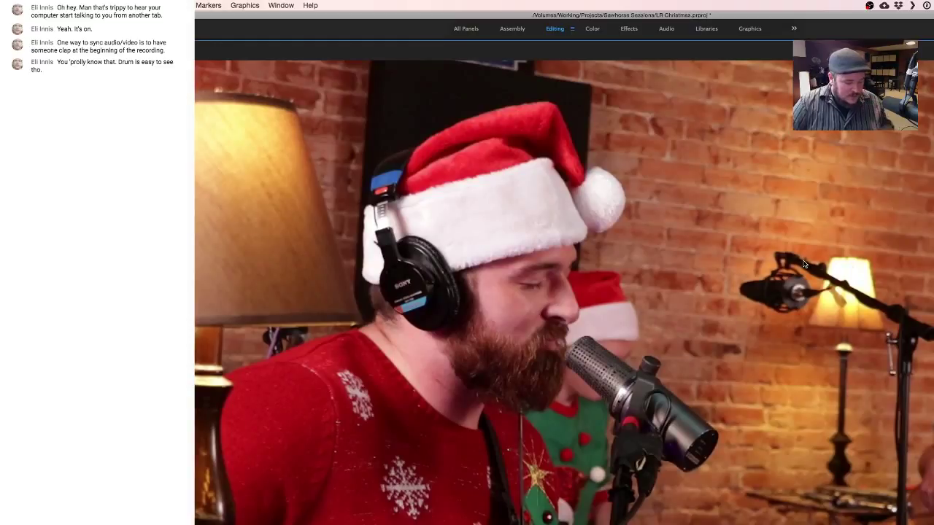
key(grave)
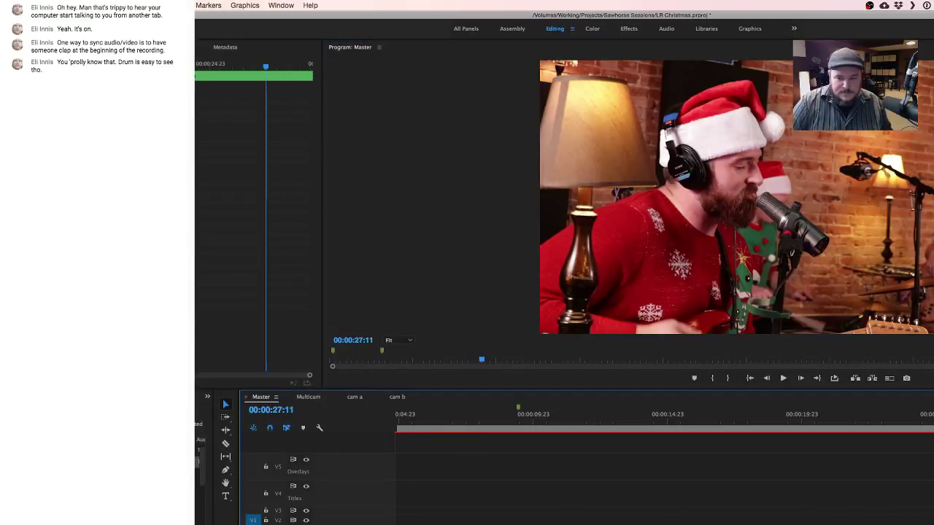
Replay the Master sequence close-up of the guitarist from about 00:00:23:00 to 00:00:25:06.
scroll(706, 417, right, 5)
click(706, 417)
key(space)
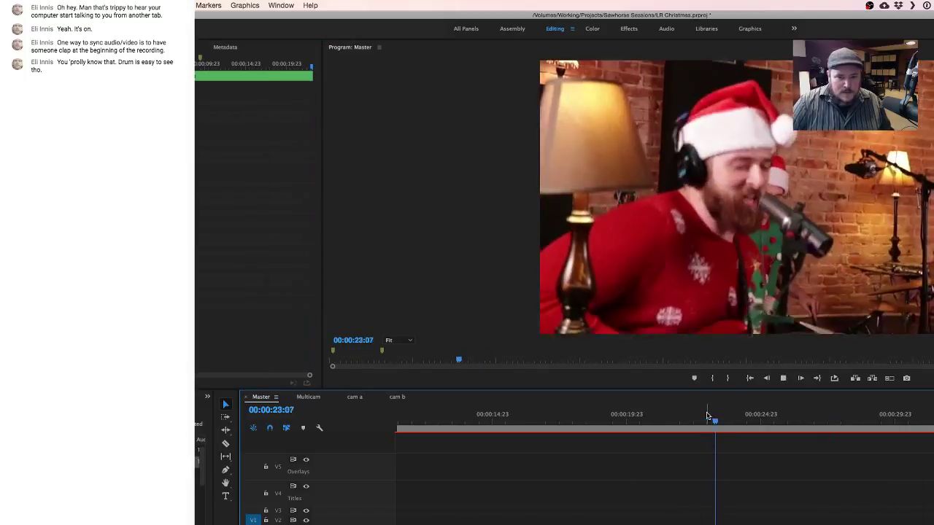
key(space)
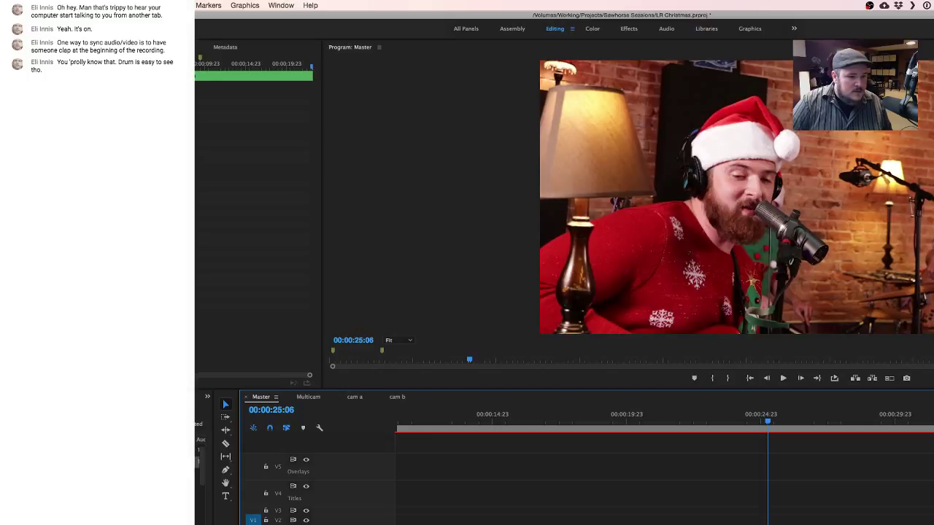
Nest the Master sequence clip at about 00:00:25:06 under the name warp 1.
click(207, 397)
key(Escape)
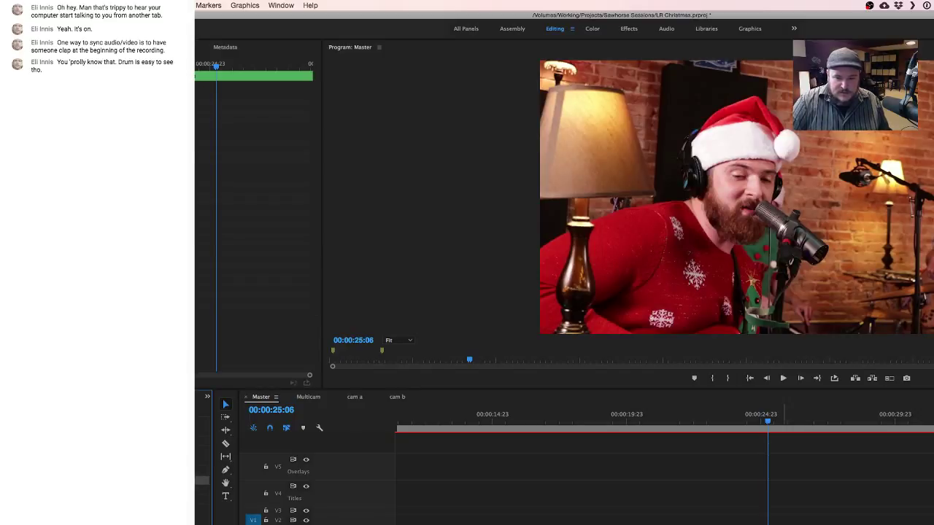
right_click(784, 510)
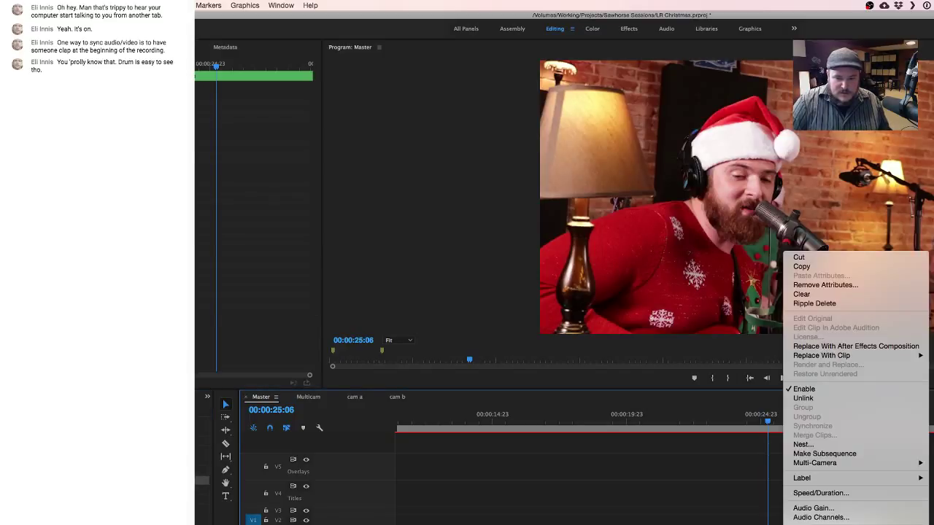
click(802, 444)
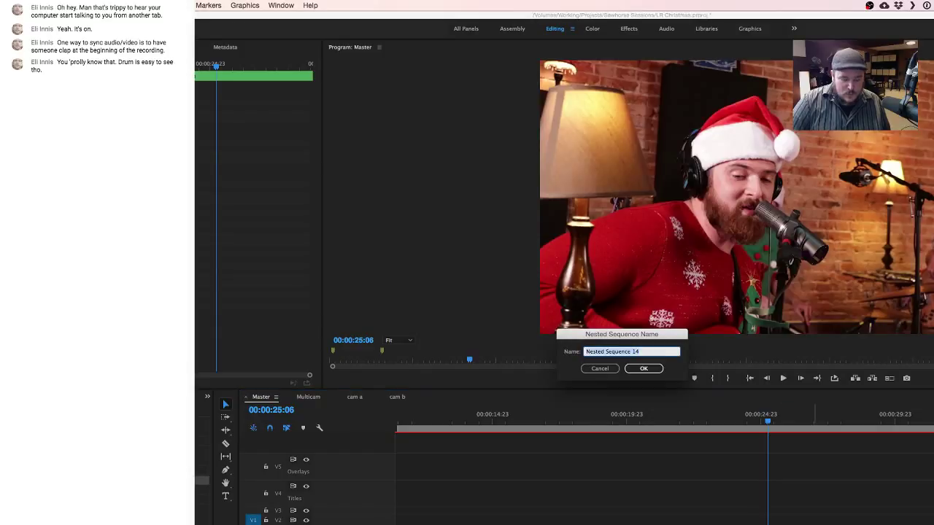
text(w)
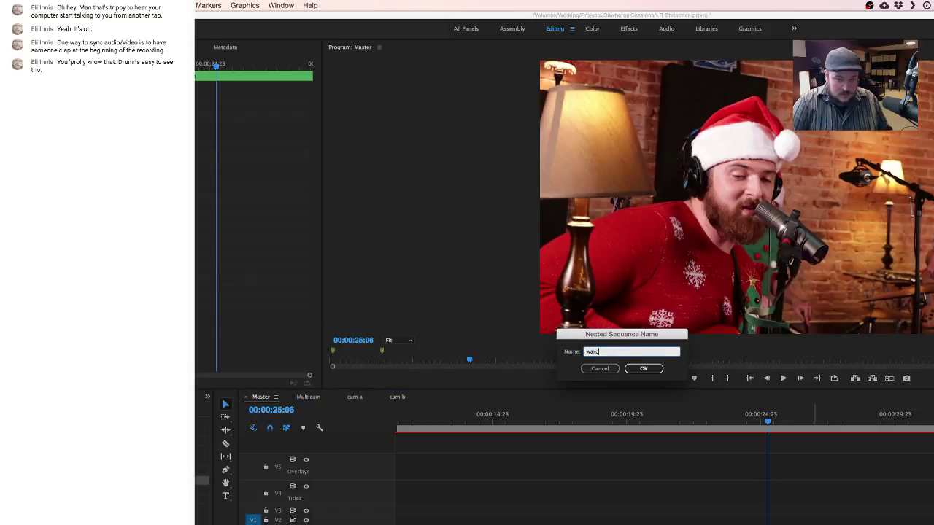
text(arp 1)
key(Return)
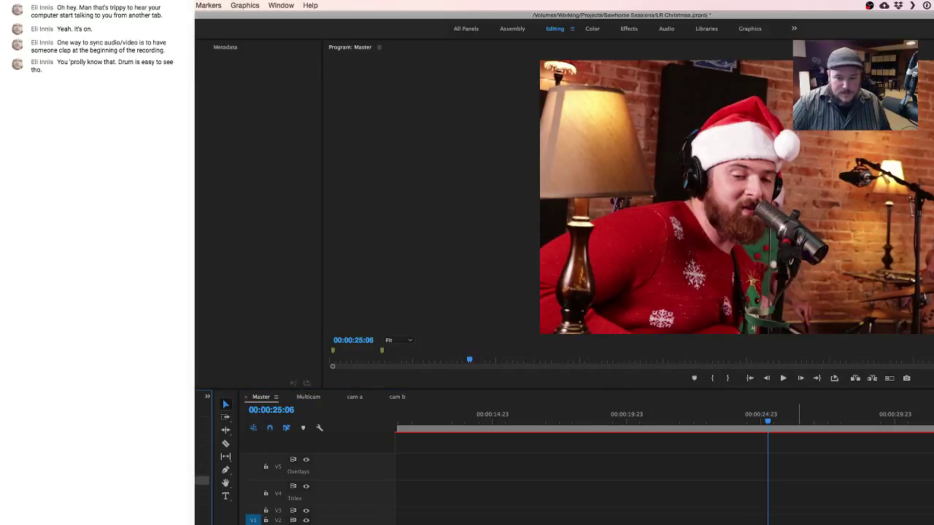
click(798, 523)
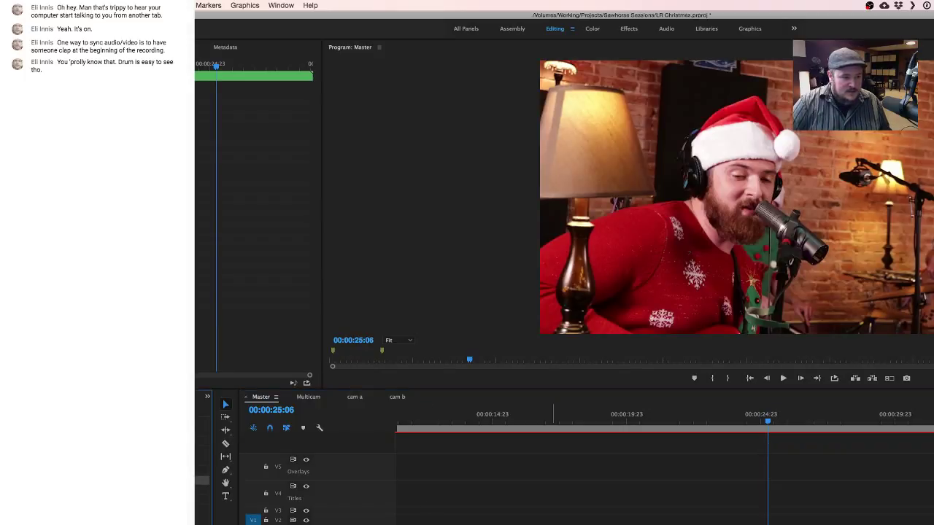
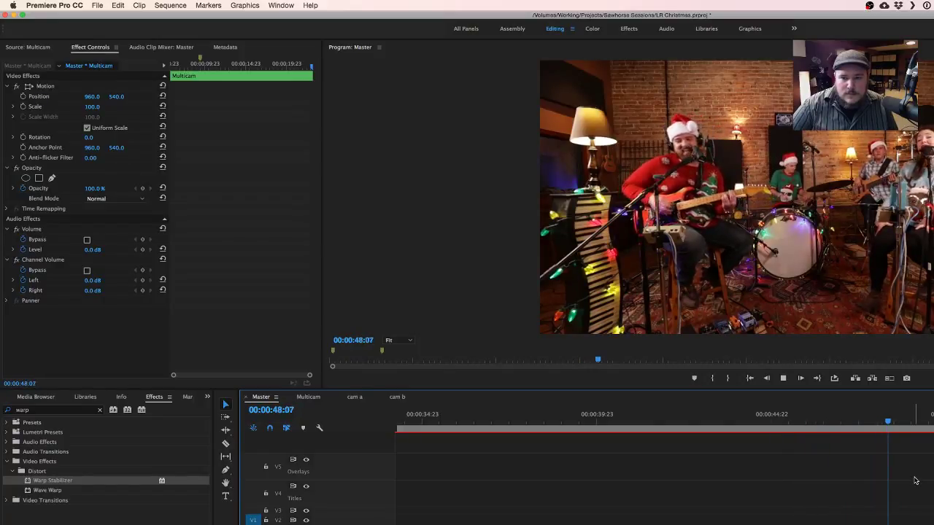
Pause the Master sequence at 00:00:49:01 and play on to 00:02:39:20 to review the rest of the edit.
key(space)
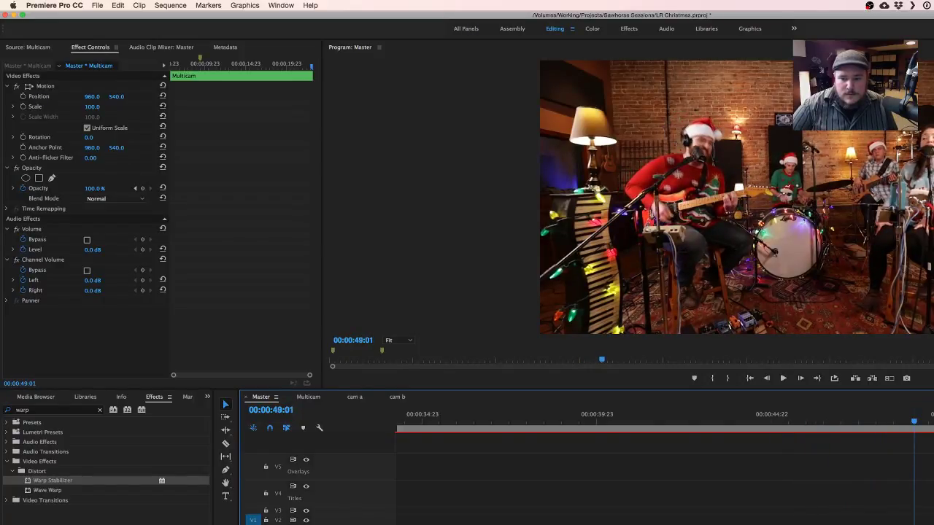
scroll(912, 500, down, 1)
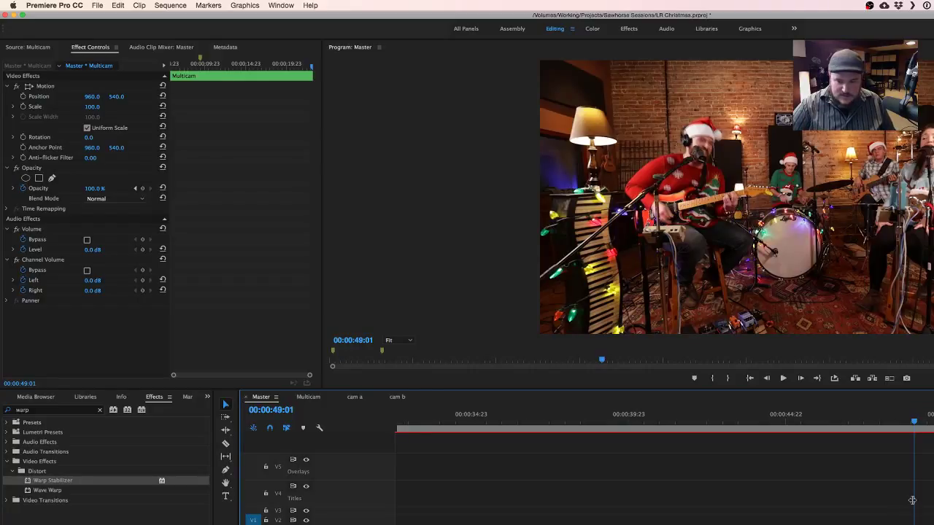
key(space)
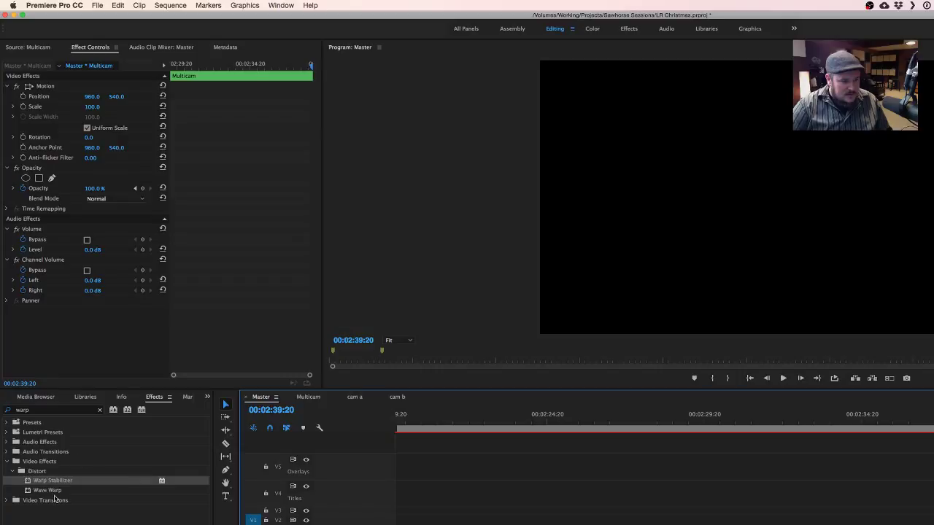
Show the LR Christmas project contents and collapse the Footage bin.
click(35, 395)
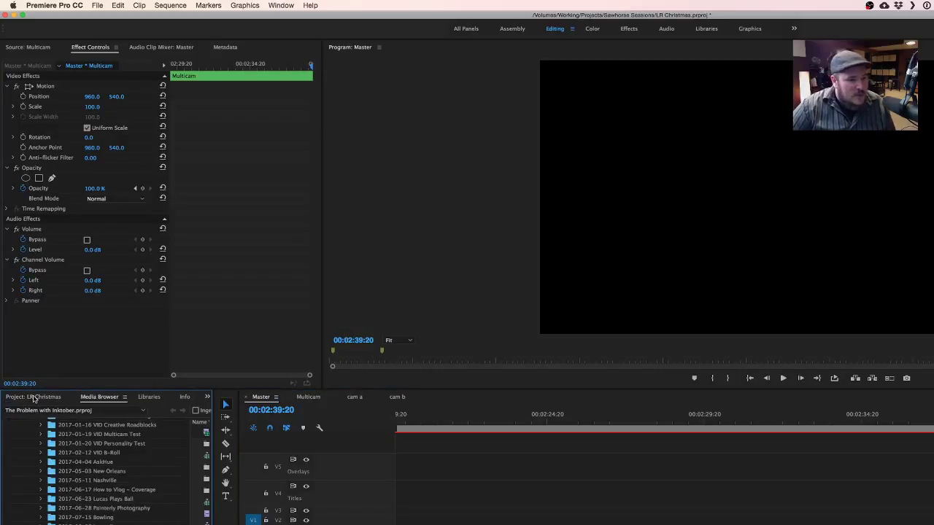
click(34, 397)
scroll(69, 504, up, 10)
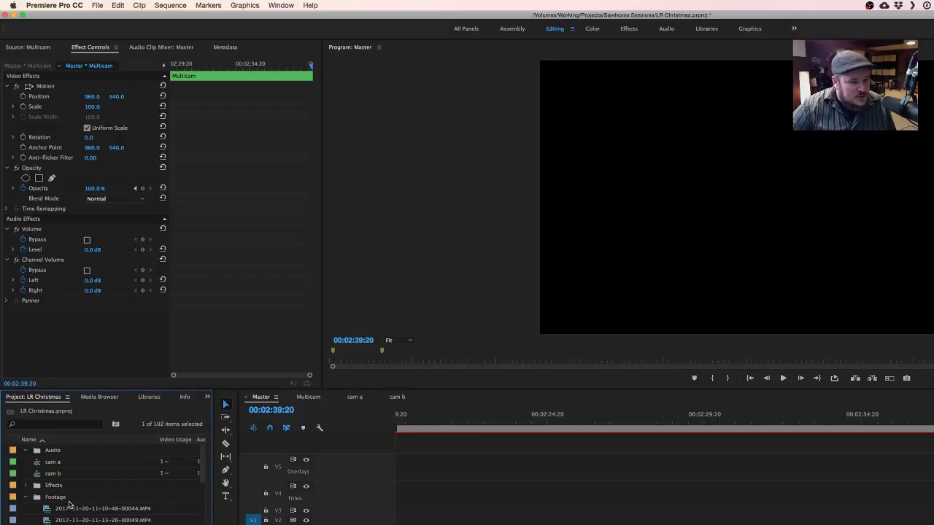
click(26, 497)
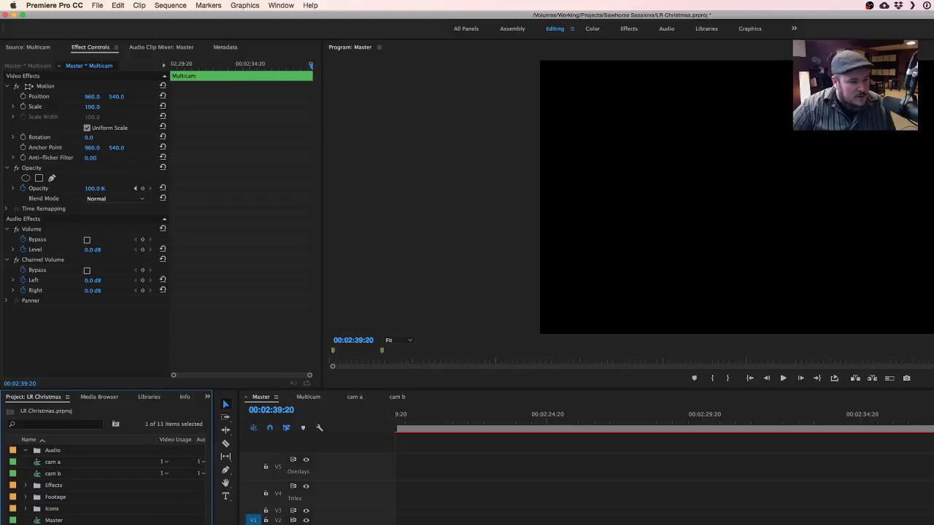
Try extending the Video 3 clip's end in the Multicam sequence by about 2+36, along with the cam b clip below it.
click(308, 398)
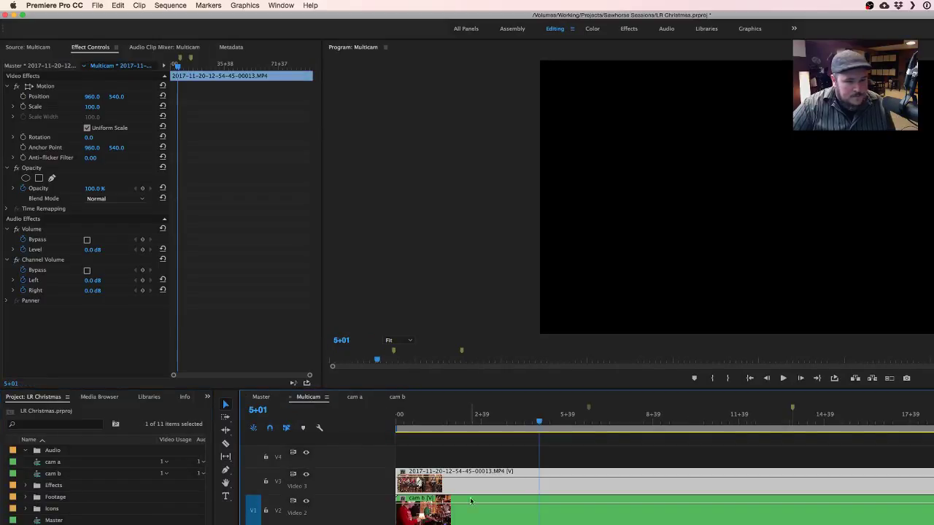
scroll(623, 523, right, 20)
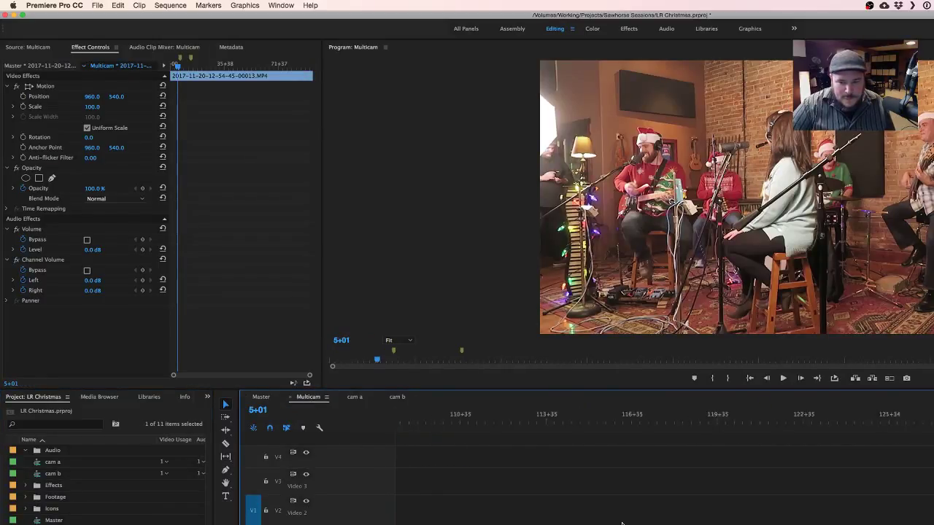
scroll(622, 523, left, 8)
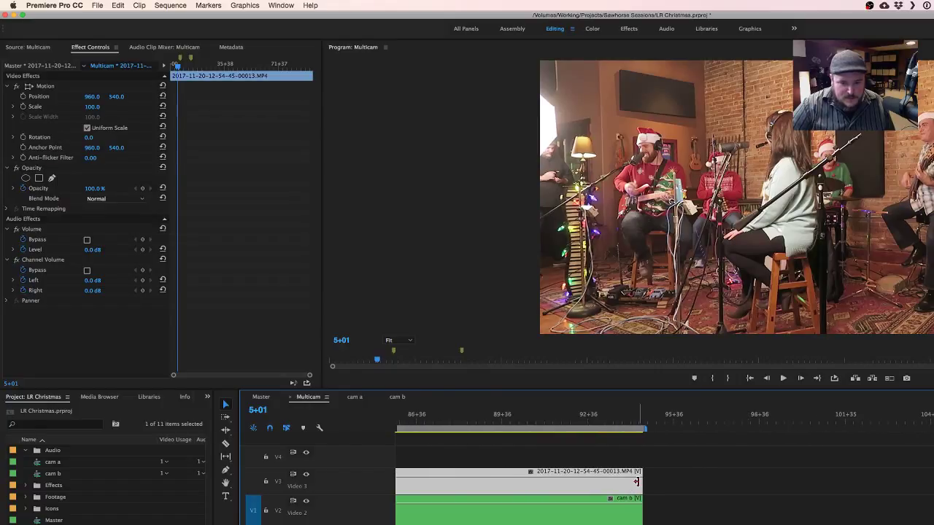
drag(636, 482, 725, 482)
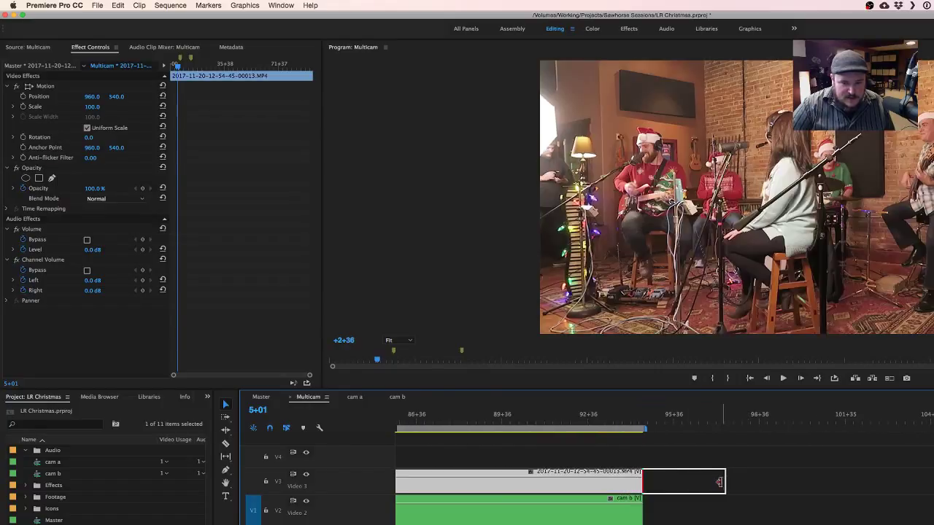
click(638, 513)
click(640, 512)
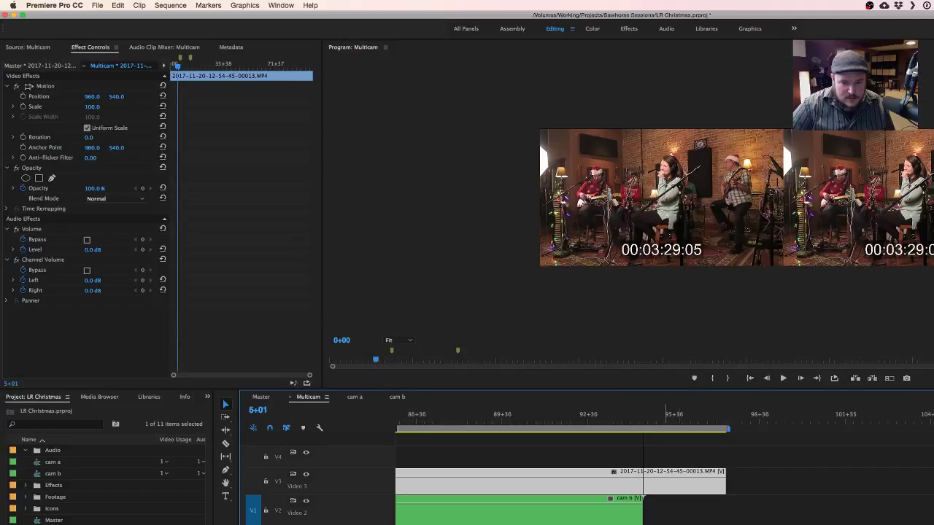
click(643, 499)
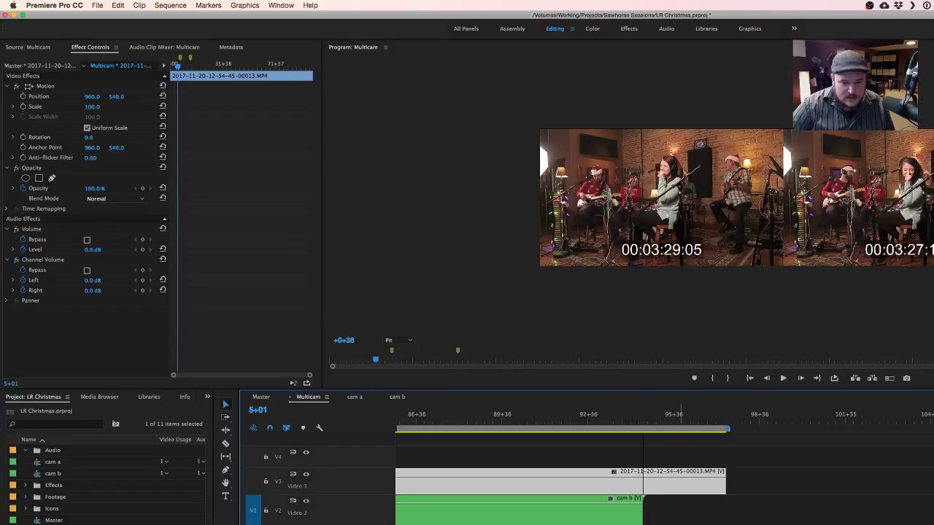
Play the Multicam ending from 93+20 and trim the Video 3 clip back to the end of the cam b clip.
click(604, 416)
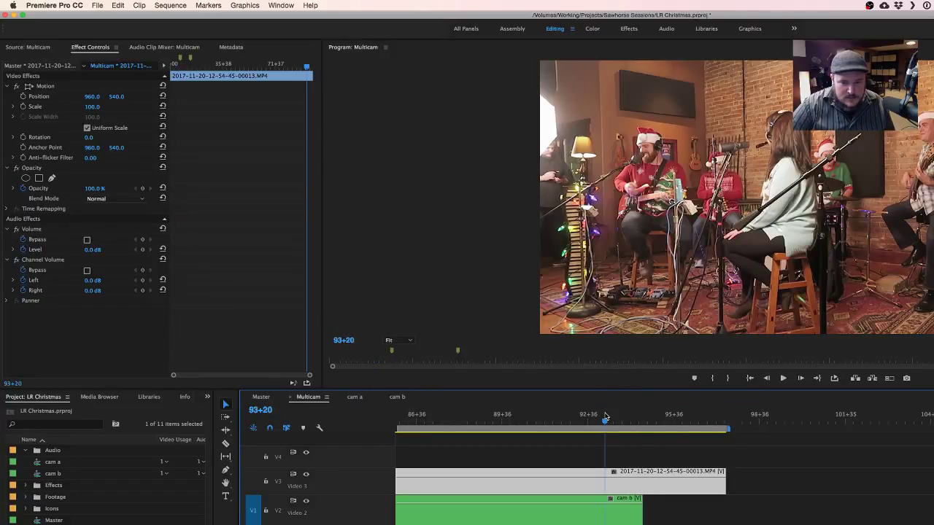
key(space)
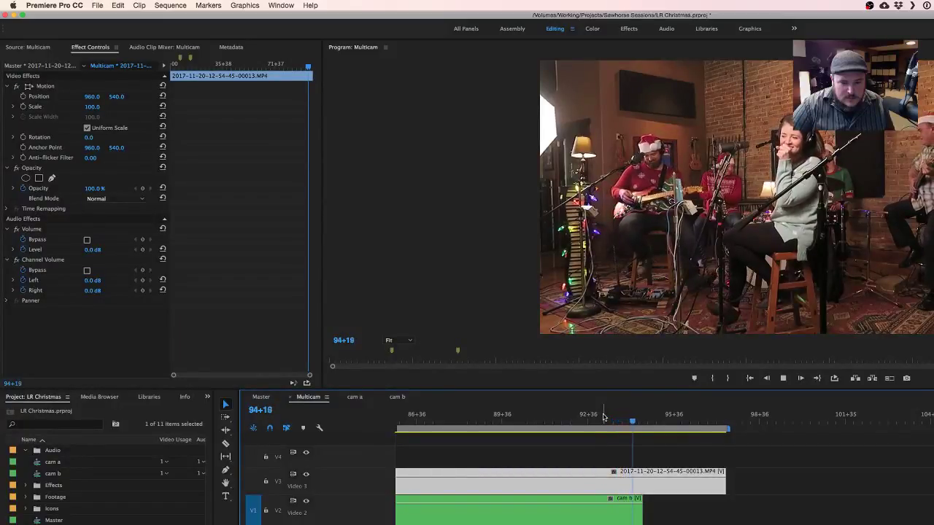
drag(723, 477, 643, 478)
Move the last Opacity keyframe of the Master sequence's closing Multicam clip to the clip's end and play the fade-out.
click(261, 397)
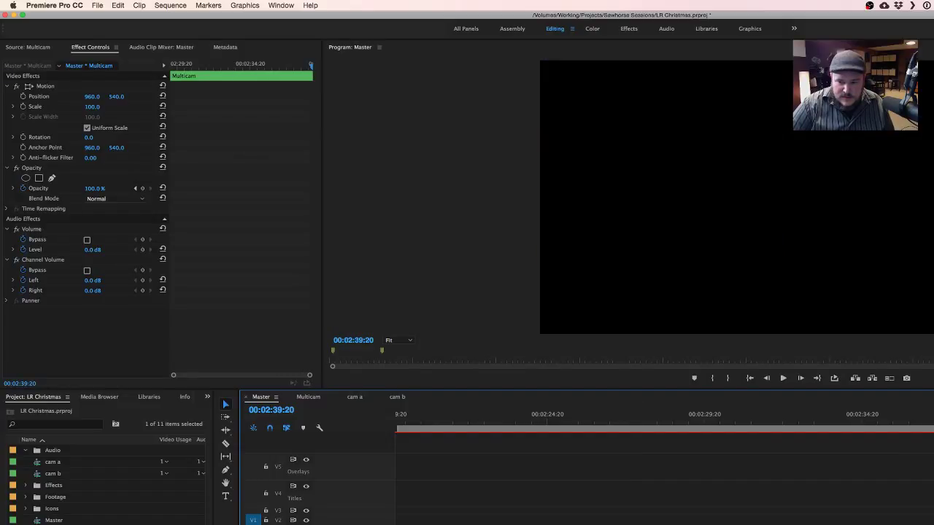
click(896, 423)
key(space)
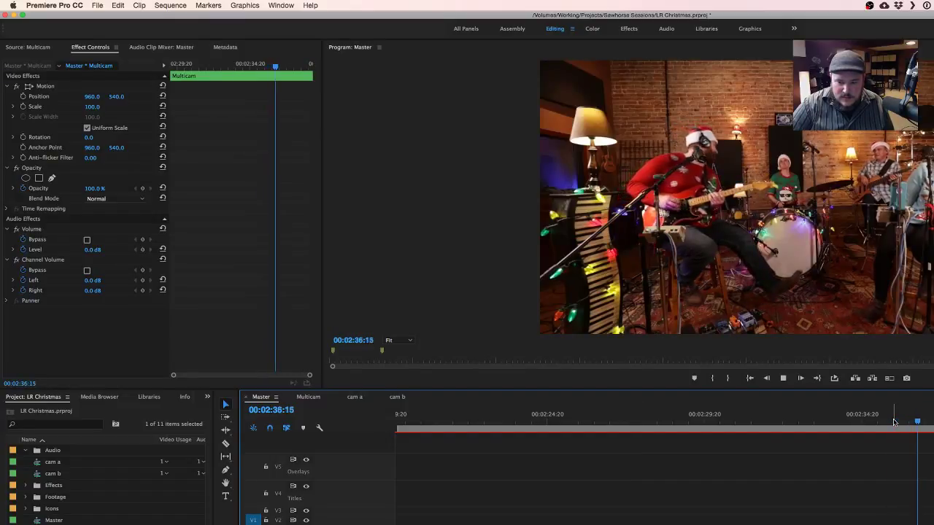
key(space)
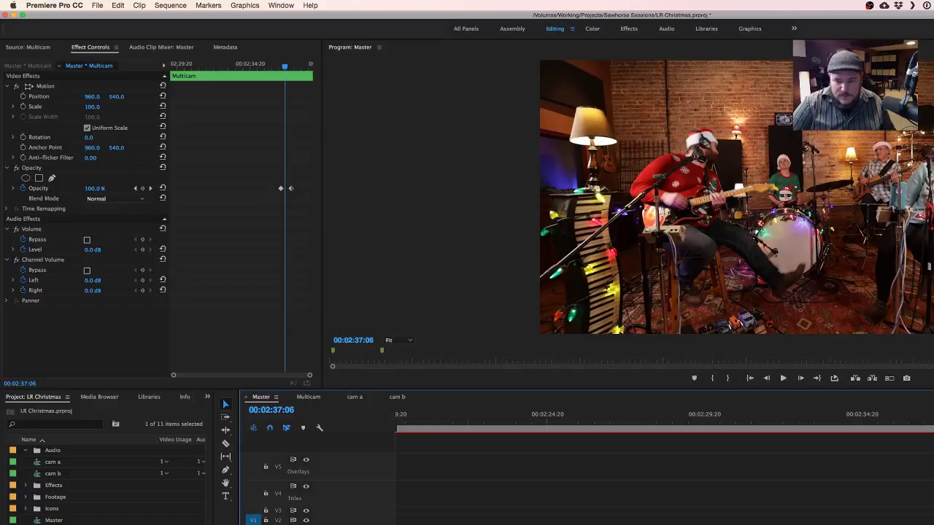
drag(290, 188, 310, 188)
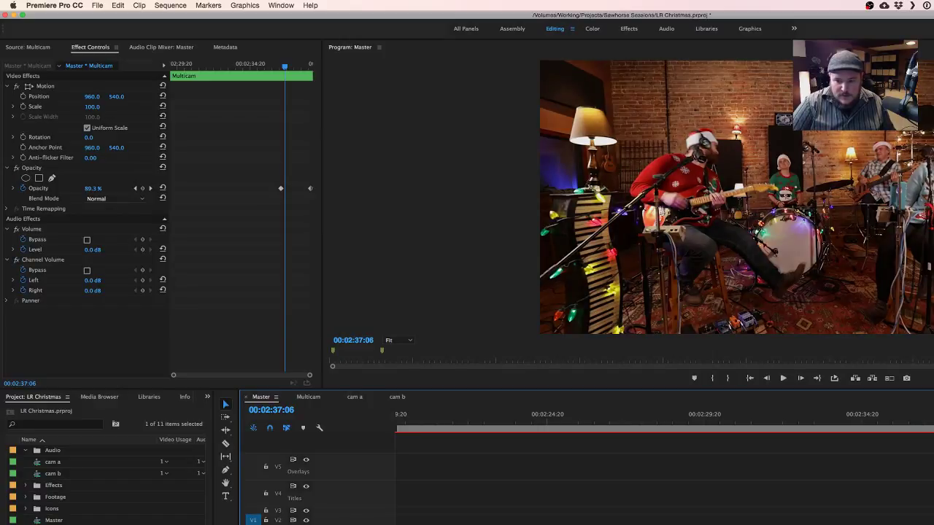
key(space)
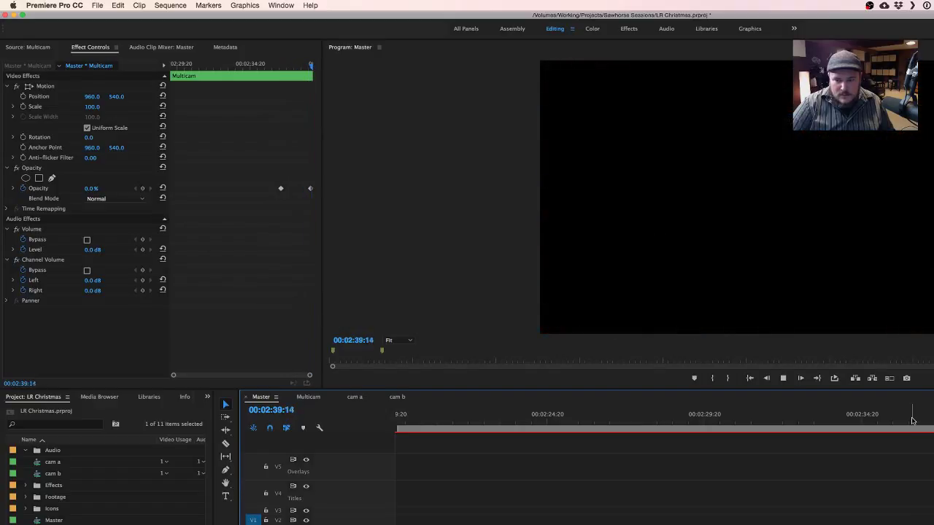
Switch to the Graphics workspace and start a text layer in the Master frame at 00:02:39:23.
scroll(877, 447, right, 5)
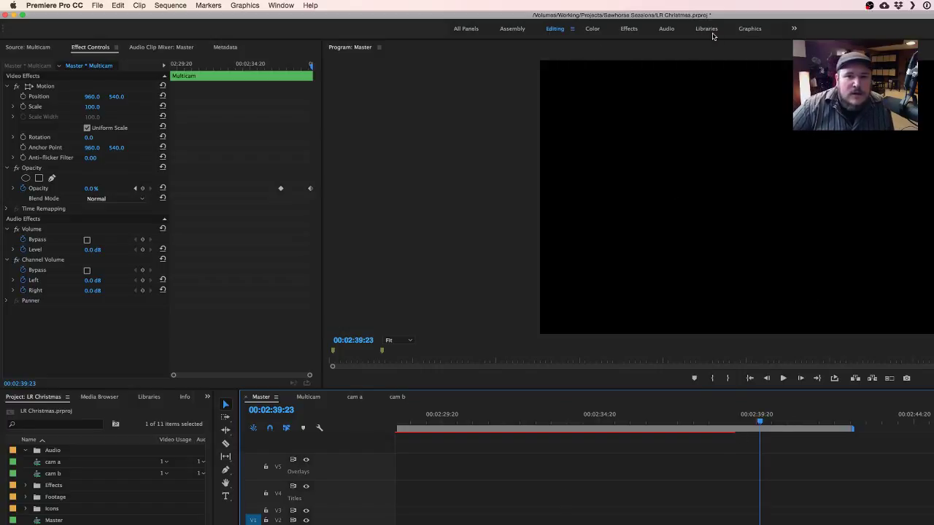
click(750, 29)
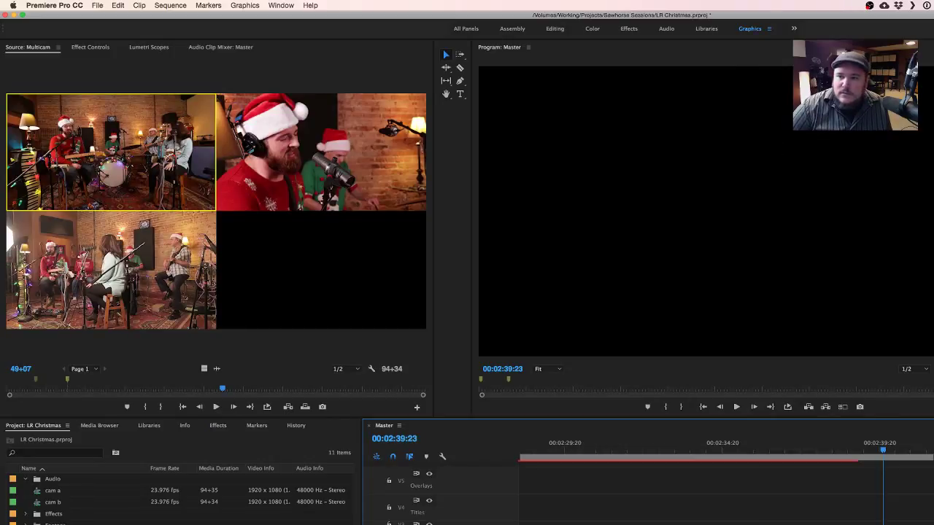
click(461, 94)
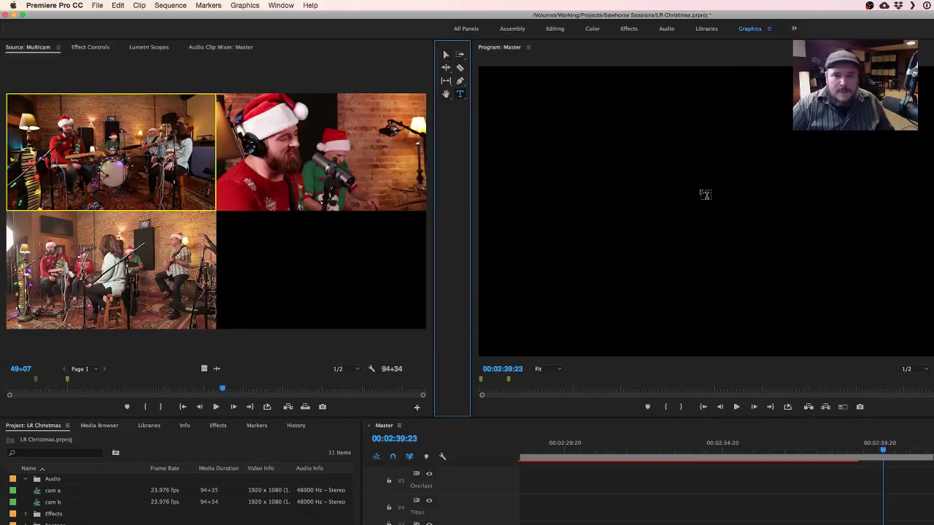
click(617, 158)
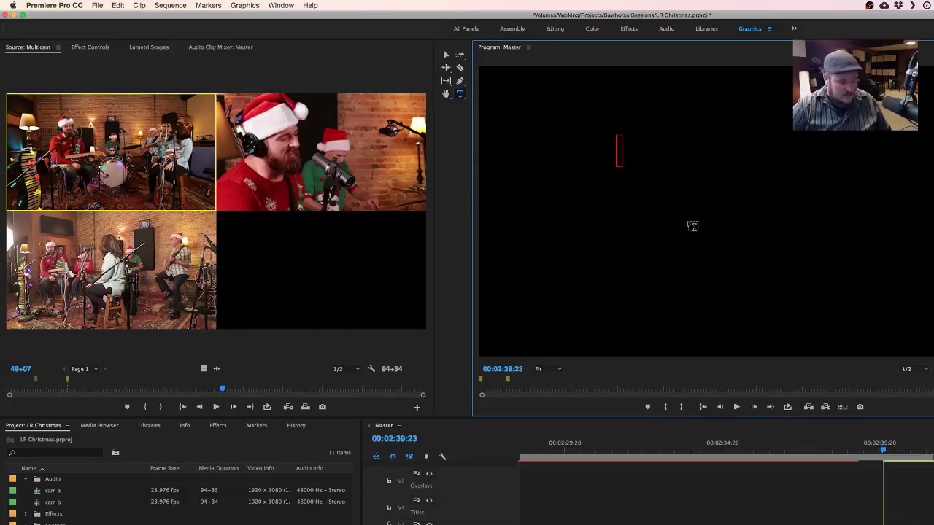
Switch to TextEdit and copy all the text of Credits - Go Tell It.rtf.
key(super+Tab)
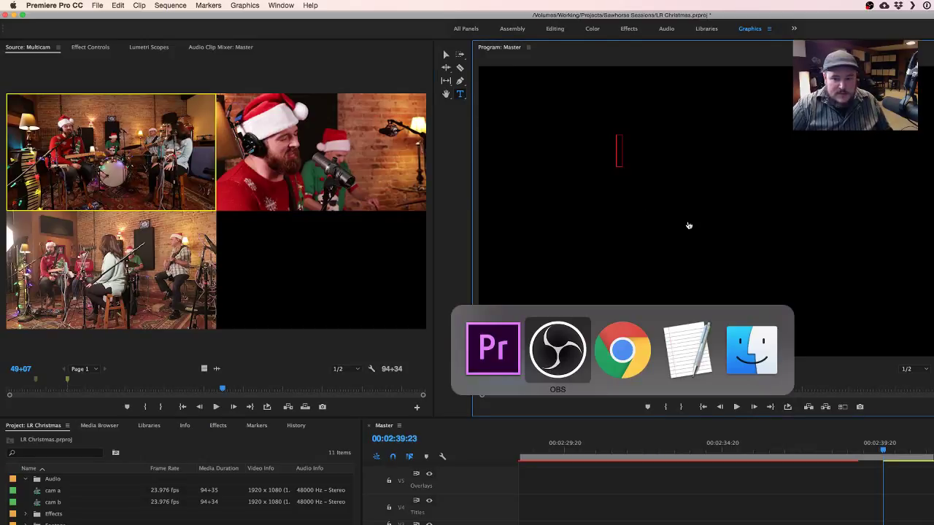
key(super+Tab)
key(super+Tab)
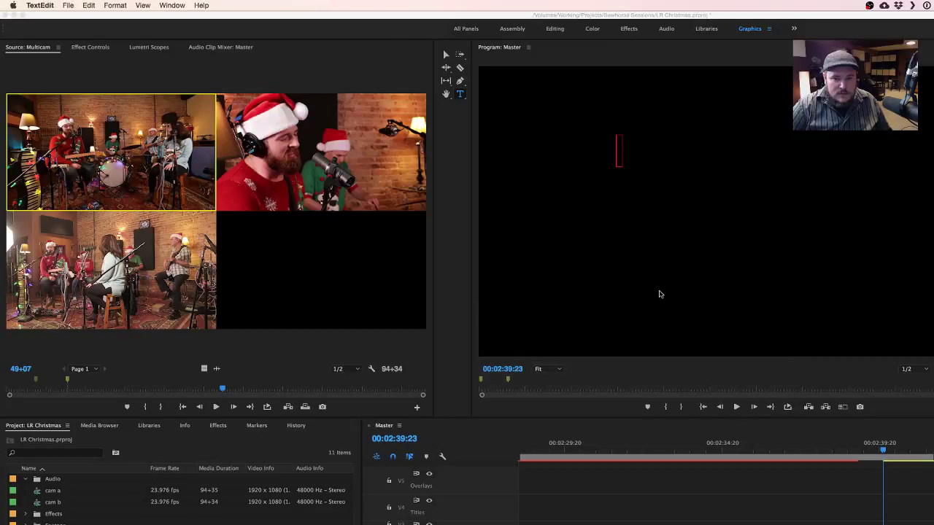
key(super+Tab)
key(super+Tab)
key(super+Tab)
key(super+Tab)
key(super+Tab)
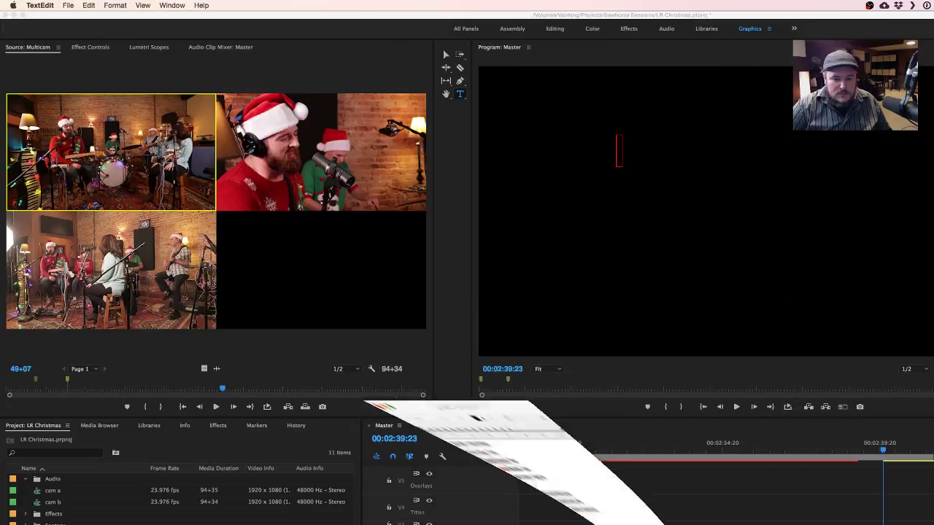
key(super+a)
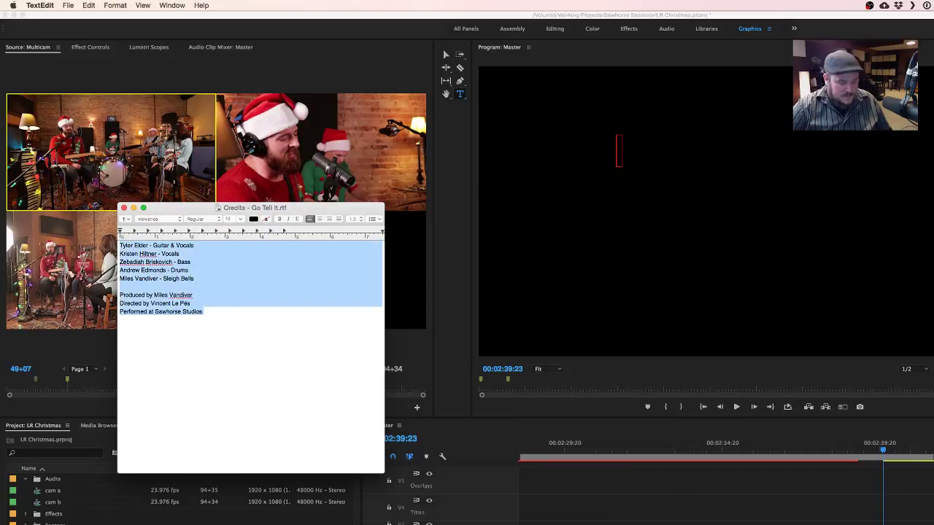
key(super+c)
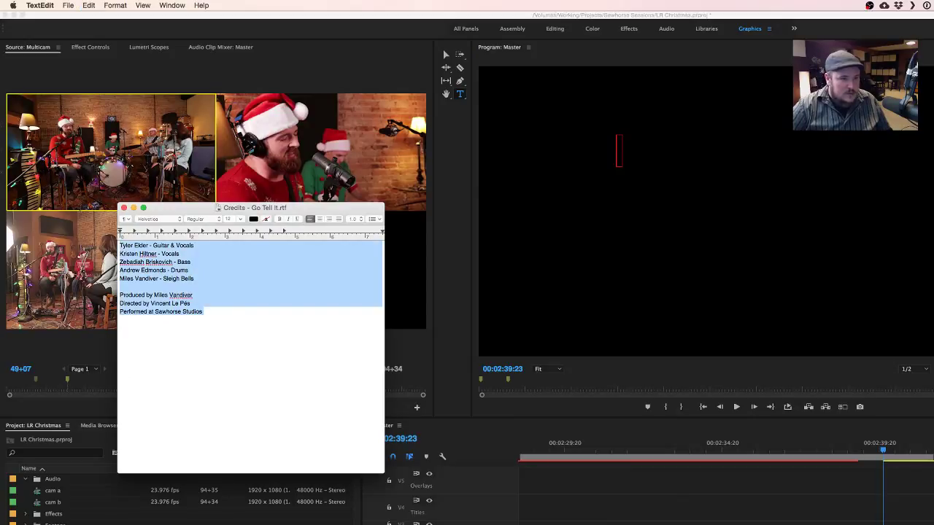
Minimize the credits document and paste the copied credits into the new text layer in Premiere Pro.
click(134, 208)
click(618, 152)
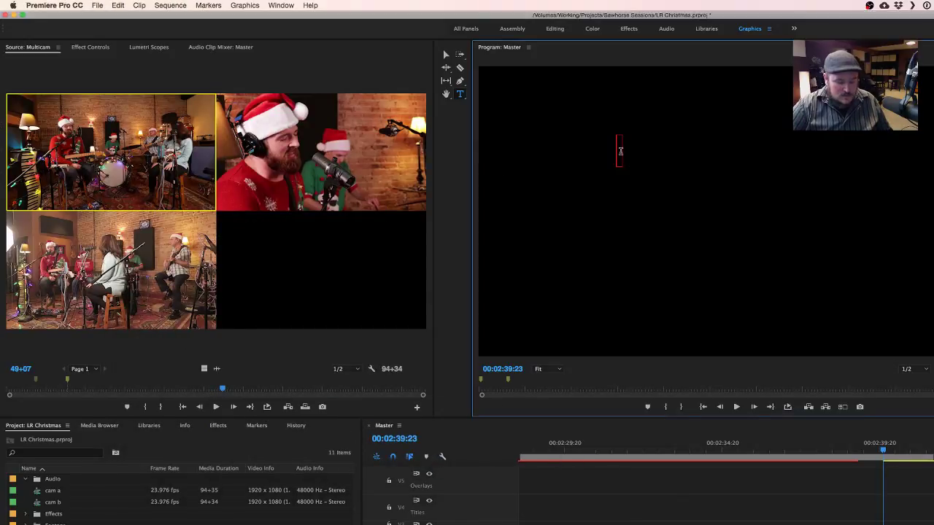
key(super+v)
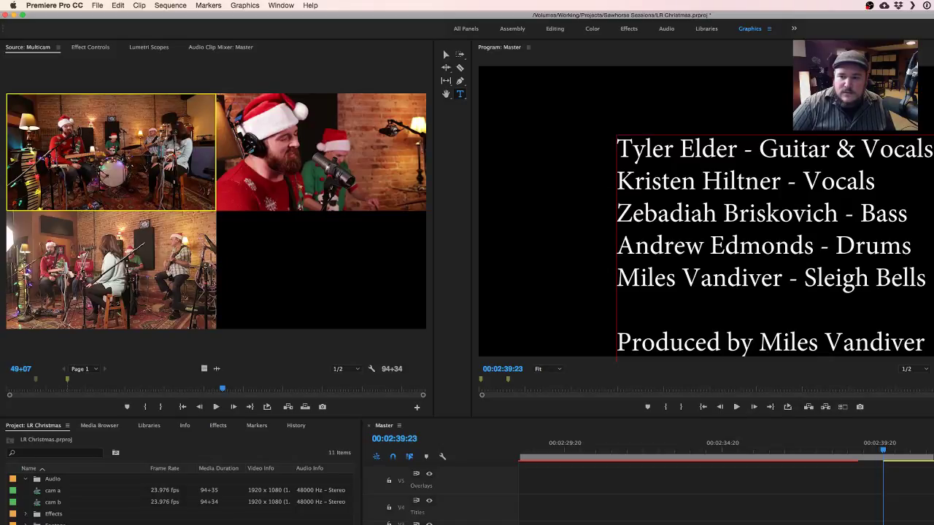
Change the entire credits text to a smaller condensed sans-serif font and center-align its lines.
click(890, 274)
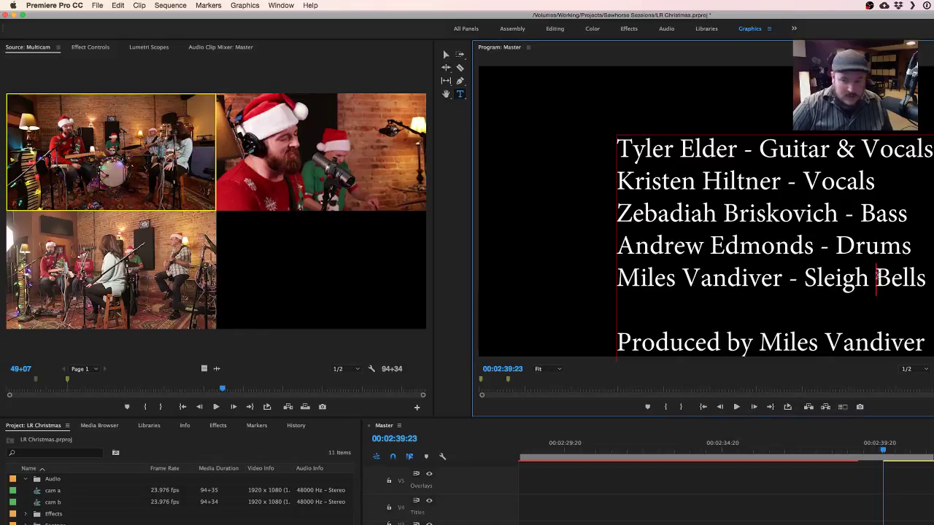
key(super+a)
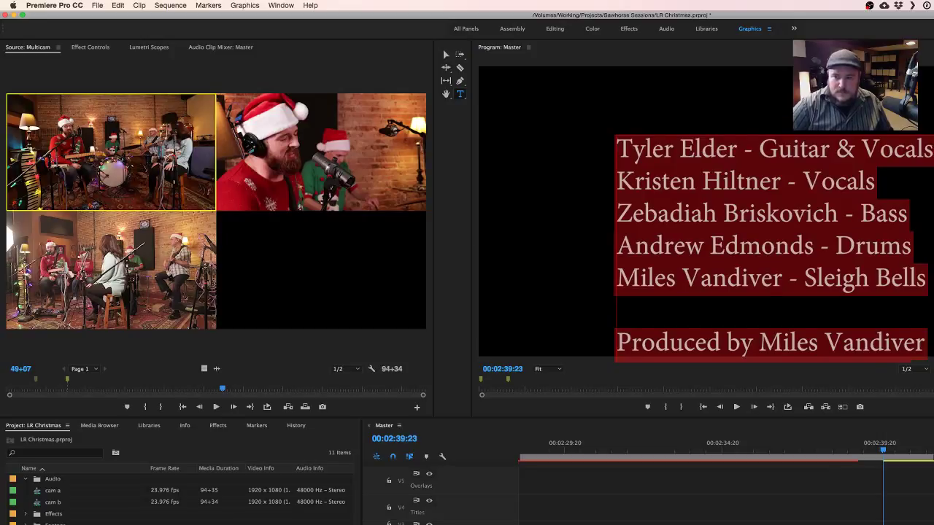
key(Return)
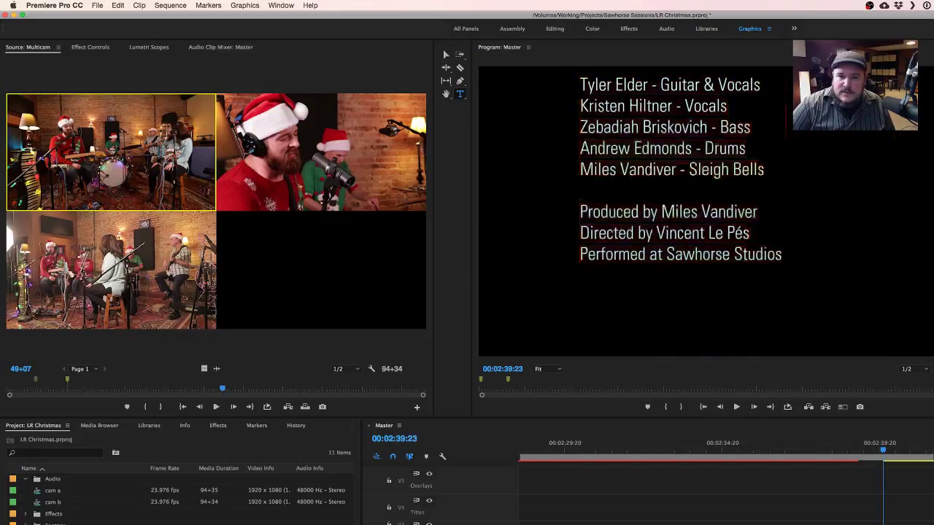
key(super+a)
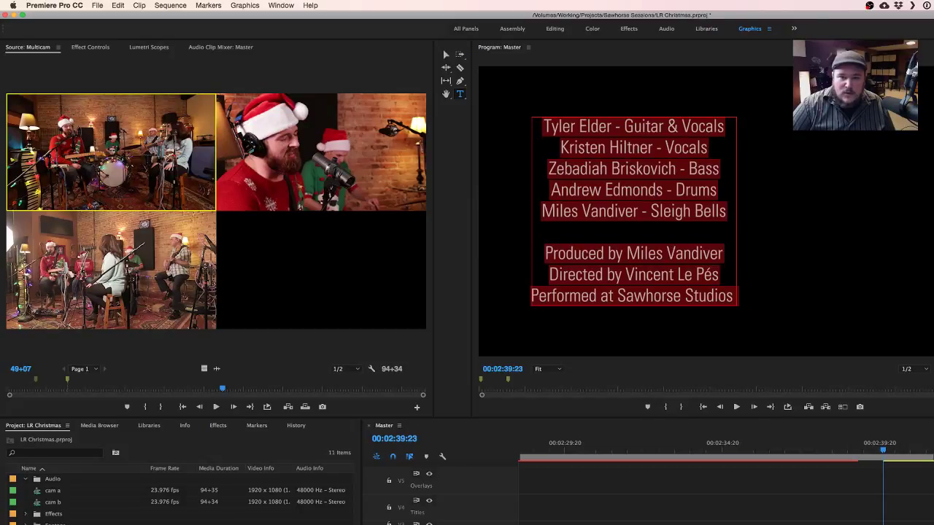
key(Escape)
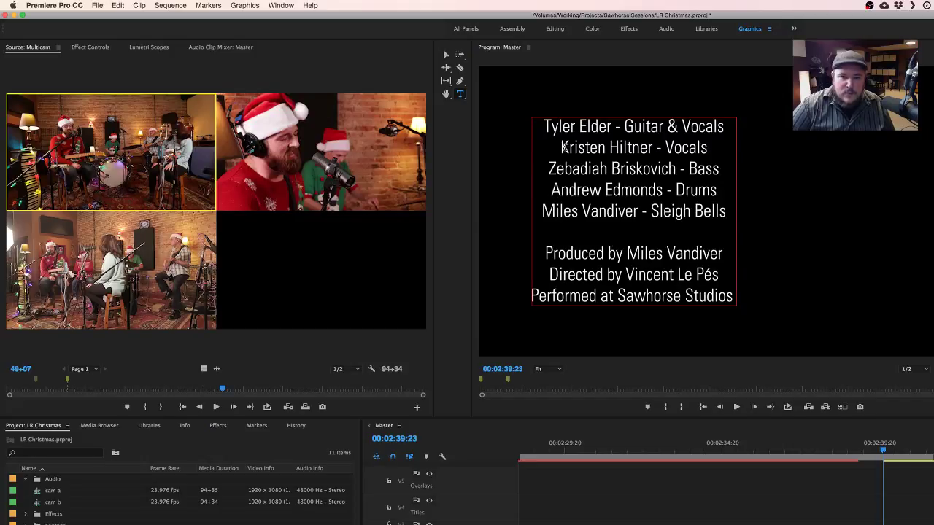
Delete the roles Guitar & Vocals, Vocals and Bass from the first three credit lines, keeping the names and dashes.
click(607, 130)
drag(624, 128, 739, 128)
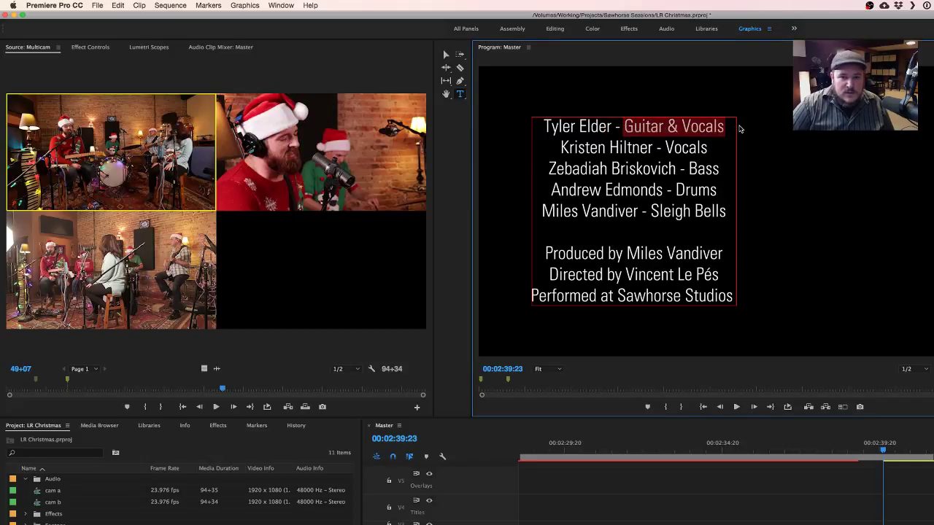
click(731, 127)
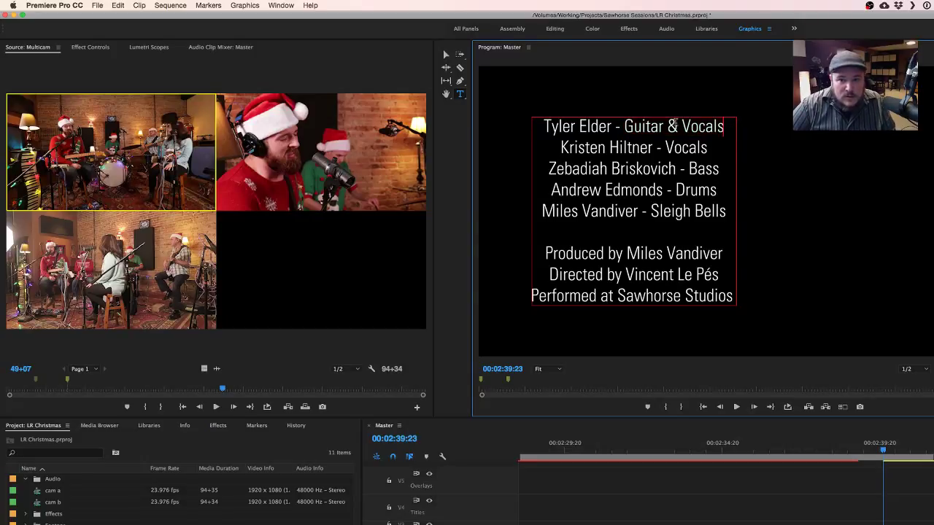
drag(626, 127, 748, 128)
key(BackSpace)
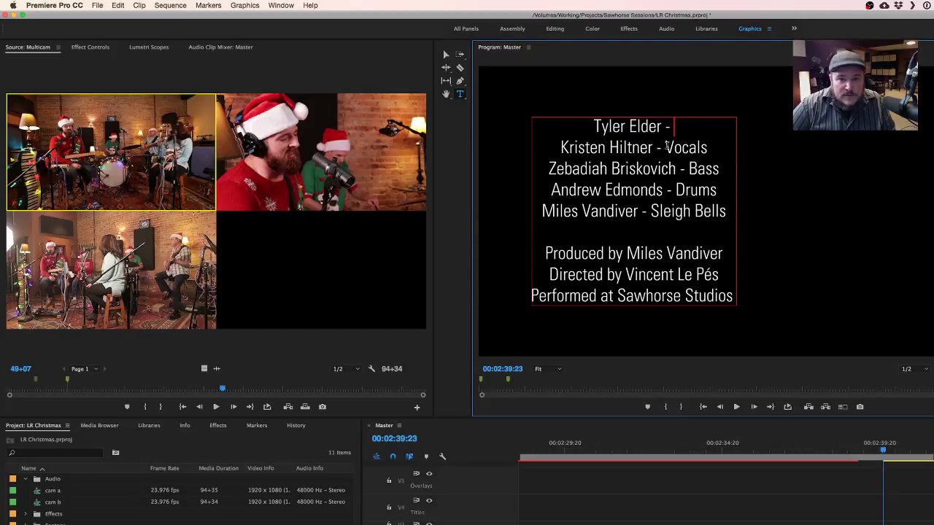
drag(665, 147, 730, 173)
key(BackSpace)
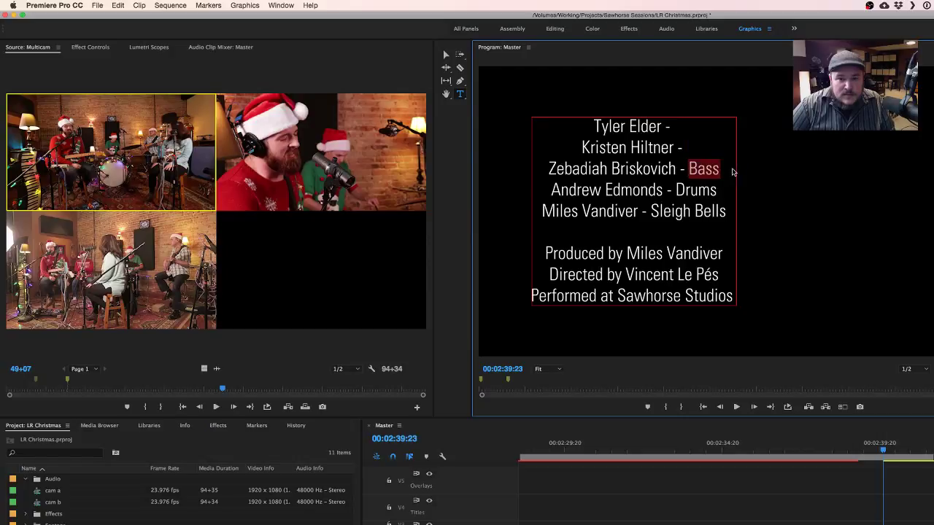
key(BackSpace)
Delete the Drums and Sleigh Bells roles and the three production lines below, keeping only the performers' names with dashes.
drag(676, 190, 741, 193)
key(BackSpace)
drag(649, 213, 751, 322)
key(BackSpace)
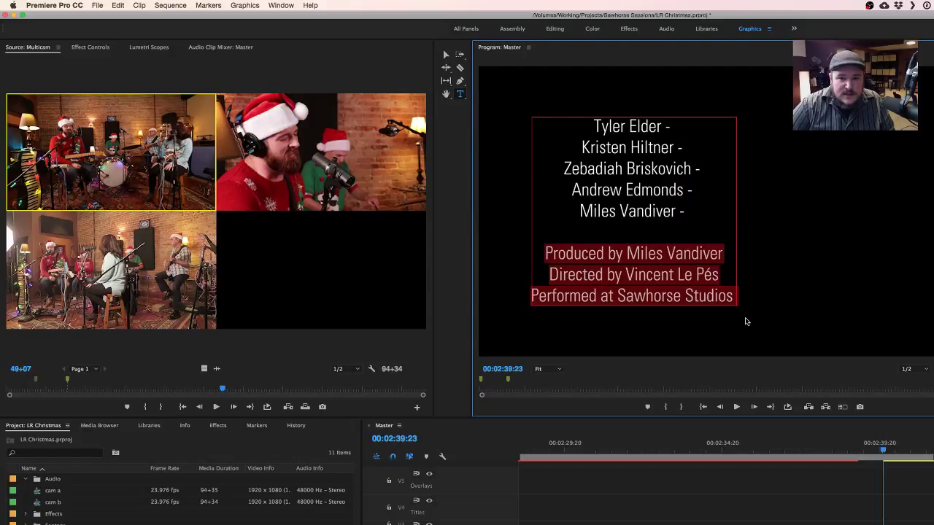
key(BackSpace)
key(BackSpace)
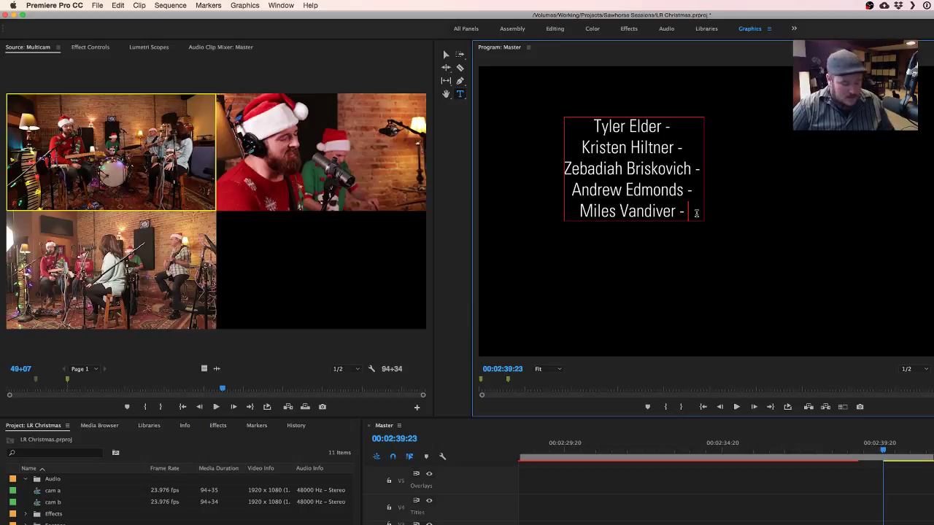
Right-align the performers' names and move a full copy of the credits text to the right of them.
key(super+a)
key(super+shift+r)
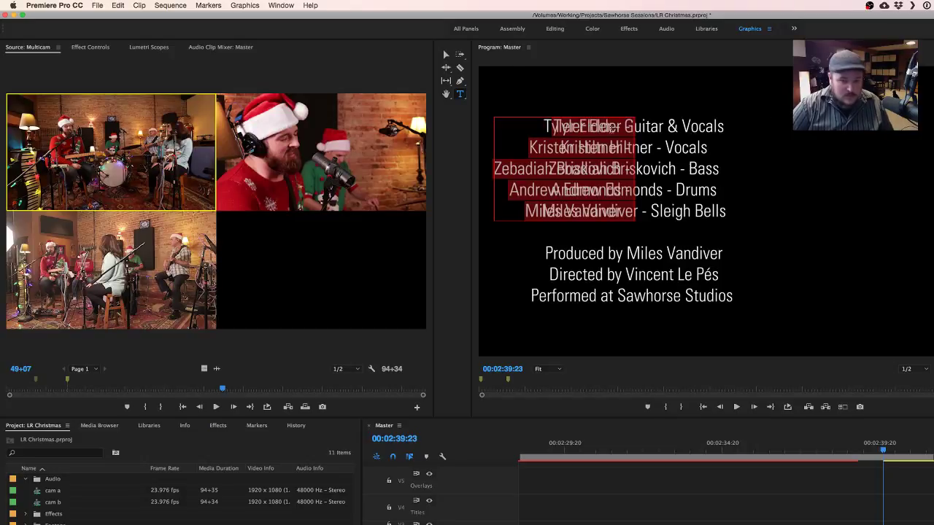
click(446, 55)
click(709, 179)
drag(709, 179, 835, 172)
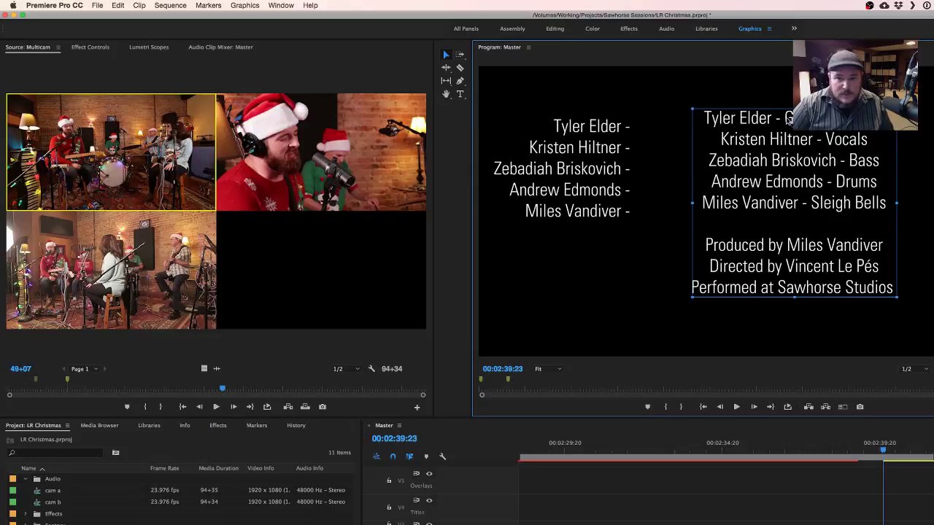
In the full credits copy, delete the names and dashes before Guitar & Vocals, Vocals and Bass.
key(Escape)
click(807, 135)
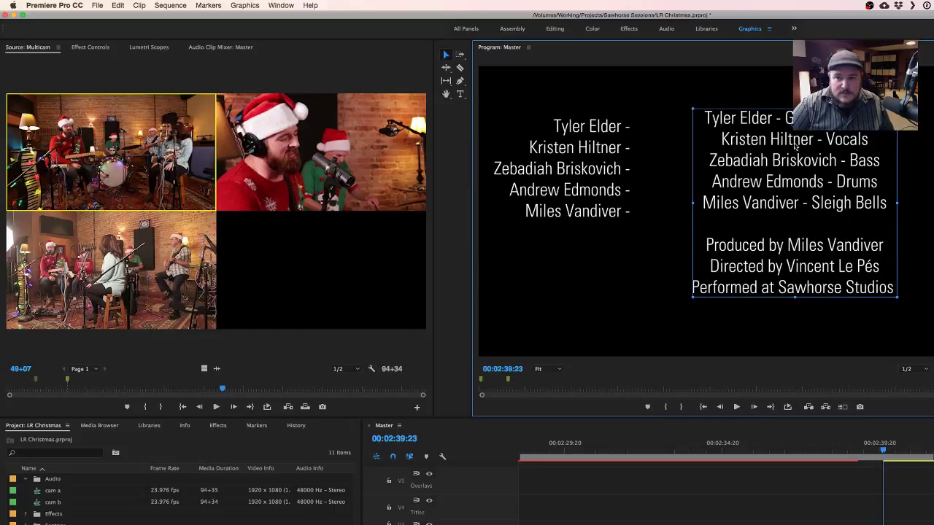
click(460, 93)
click(787, 149)
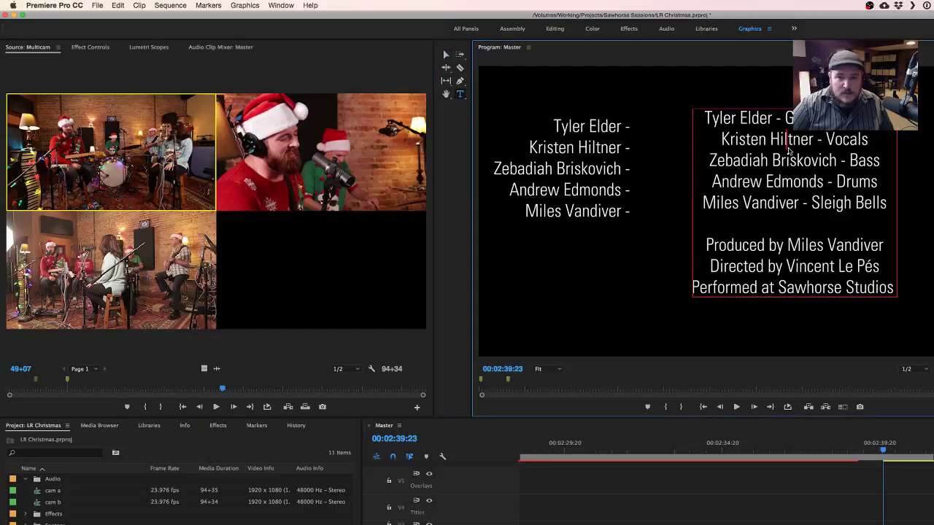
drag(784, 119, 656, 114)
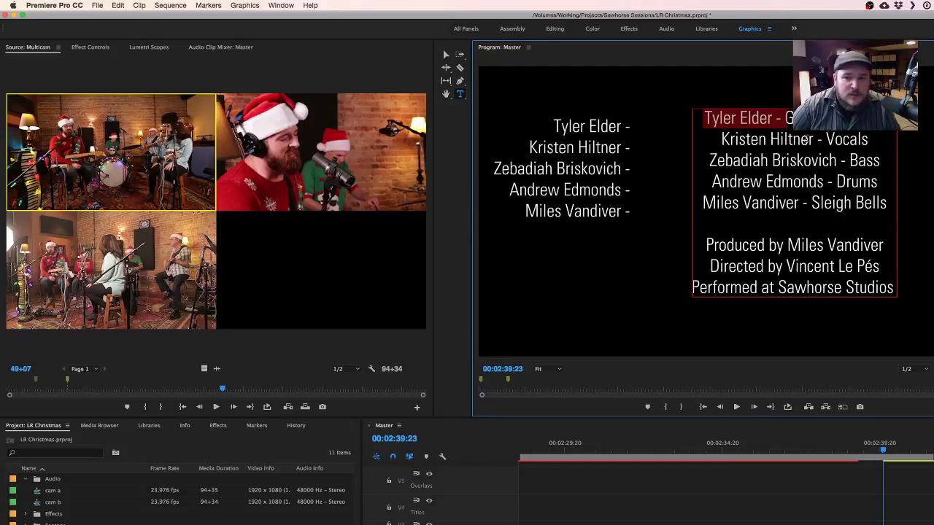
key(BackSpace)
drag(827, 139, 716, 140)
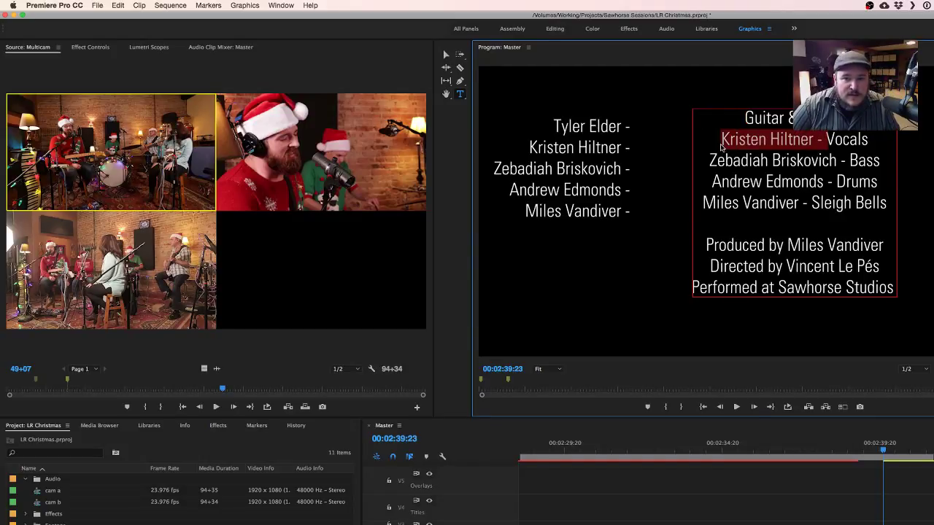
key(BackSpace)
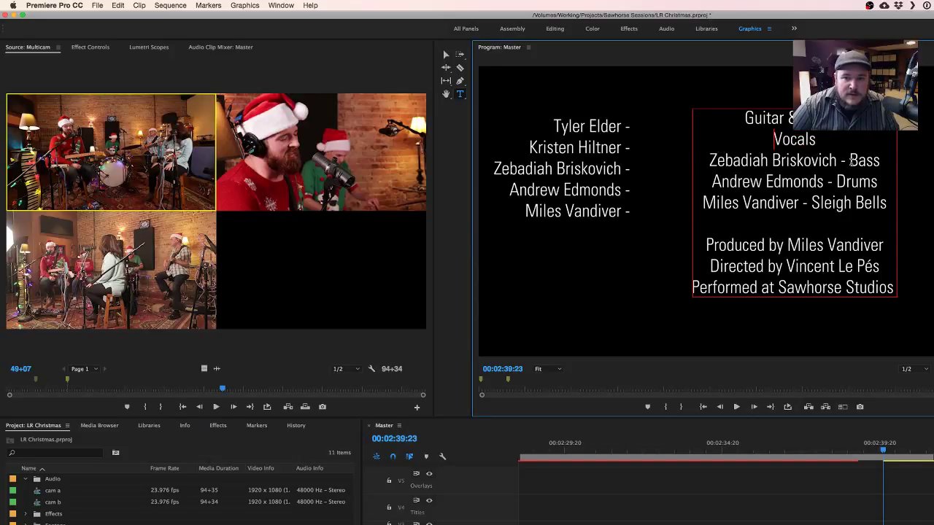
drag(851, 162, 706, 161)
key(BackSpace)
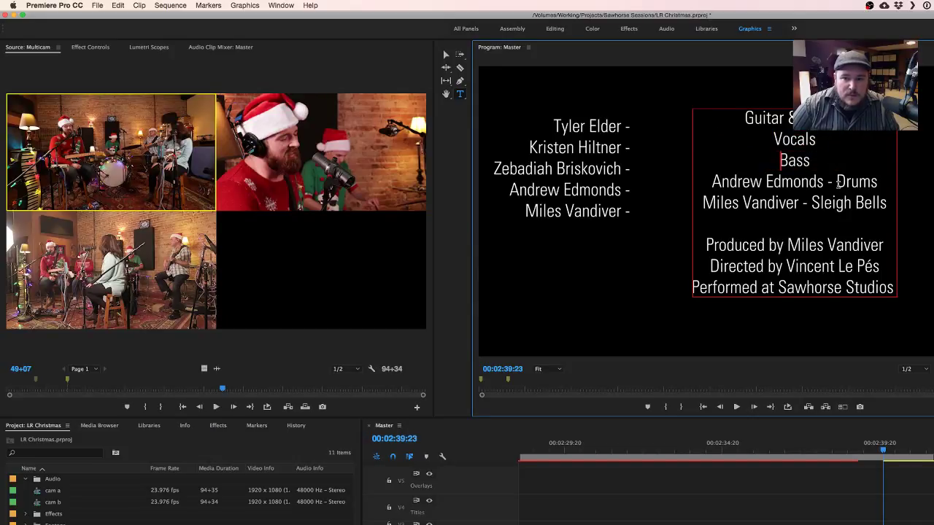
Delete the names and dashes before Drums and Sleigh Bells, plus the three production lines below, leaving only the roles.
drag(837, 184, 686, 187)
key(BackSpace)
drag(812, 202, 669, 207)
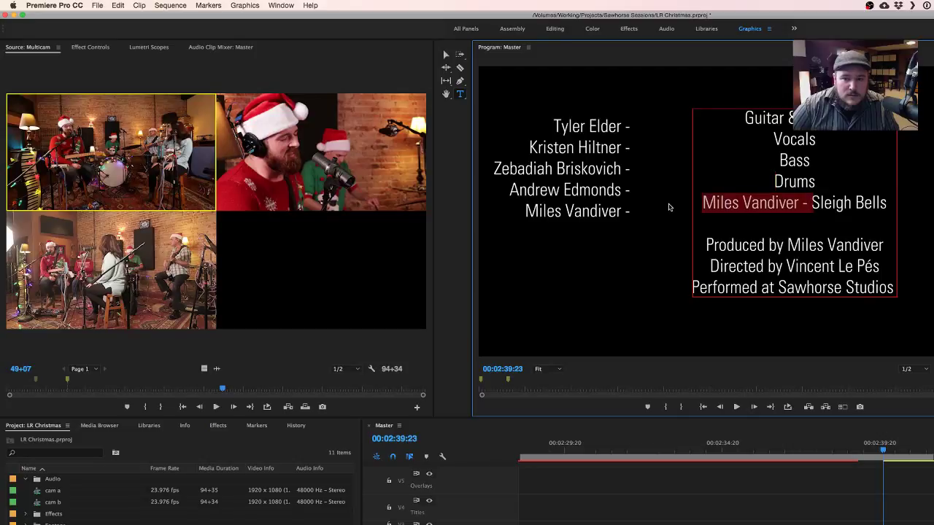
key(BackSpace)
drag(871, 219, 909, 304)
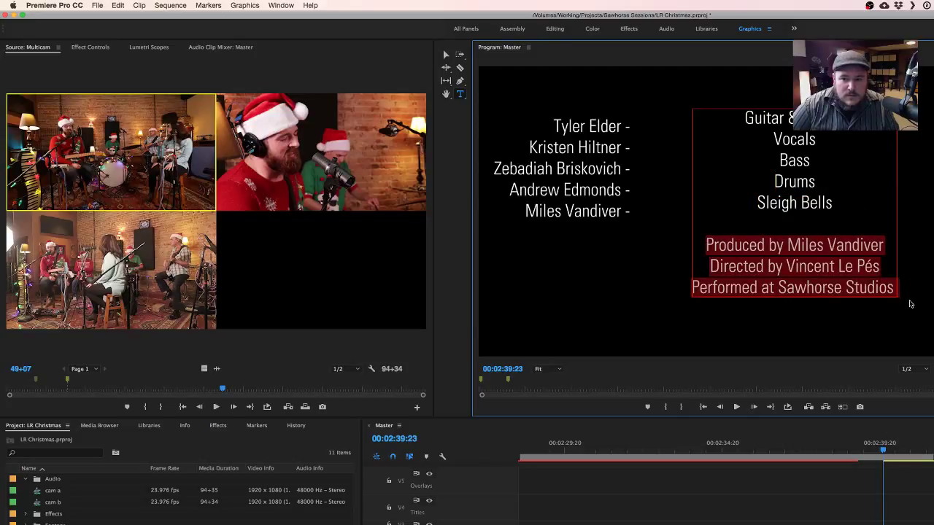
key(BackSpace)
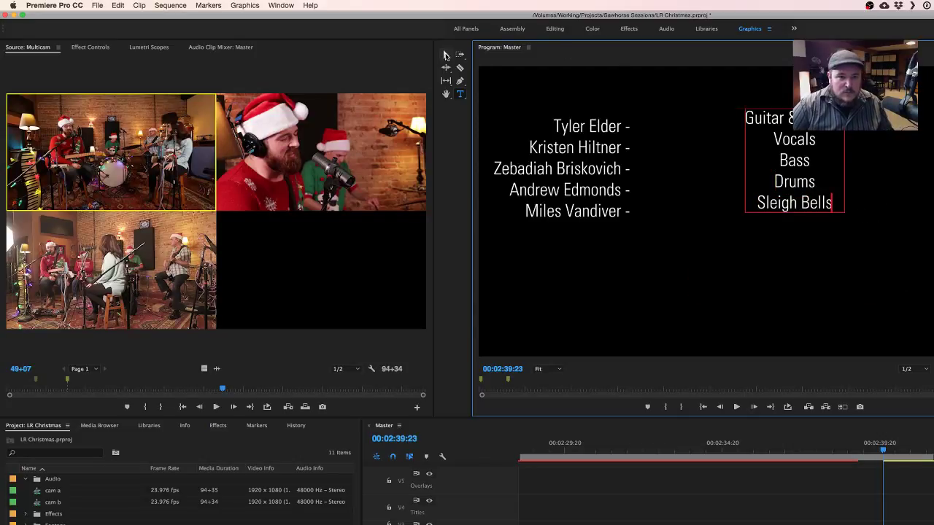
Left-align the roles text and place it directly after the dashes of the matching performers' names.
click(447, 55)
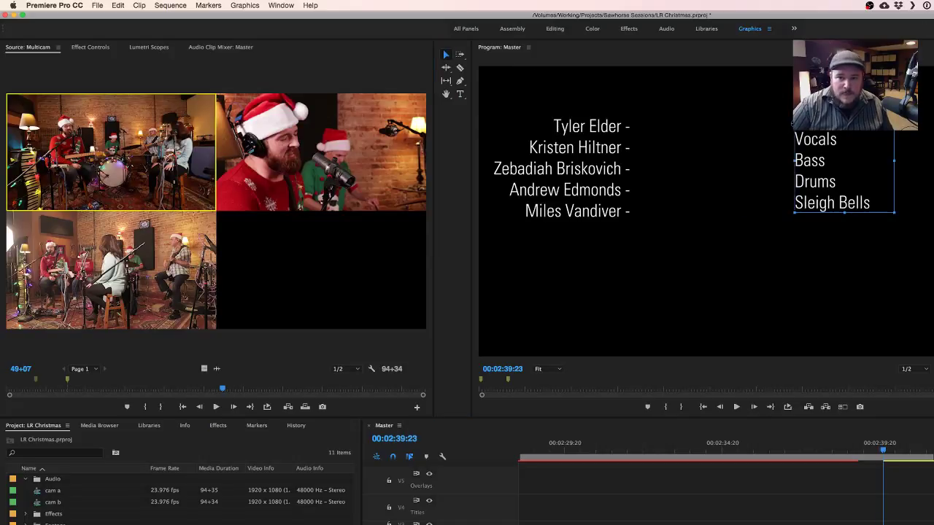
drag(792, 124, 685, 127)
click(797, 158)
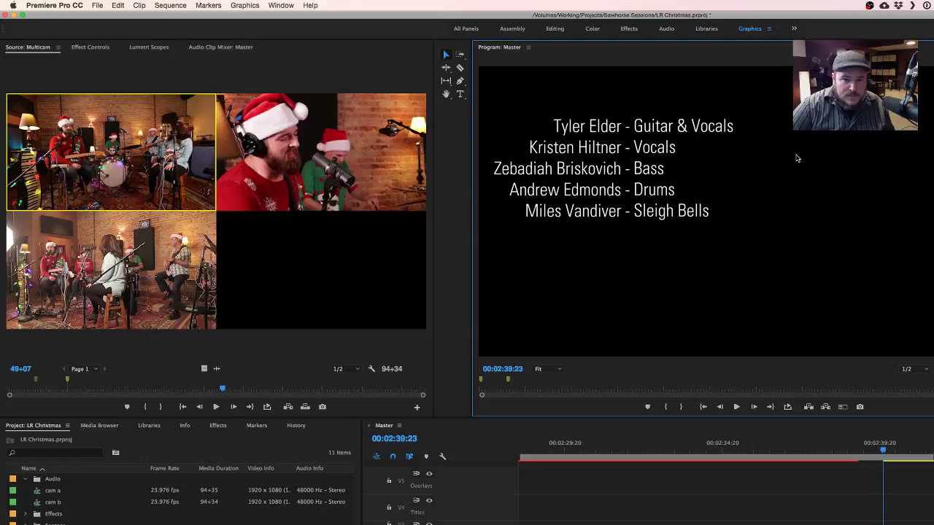
Select the roles text and turn on Safe Margins in the Program monitor.
click(606, 159)
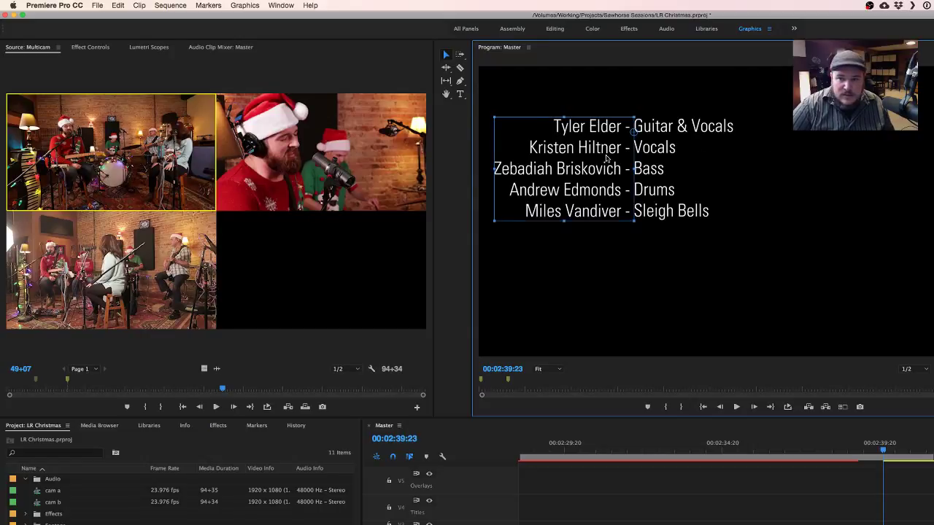
click(654, 153)
right_click(855, 237)
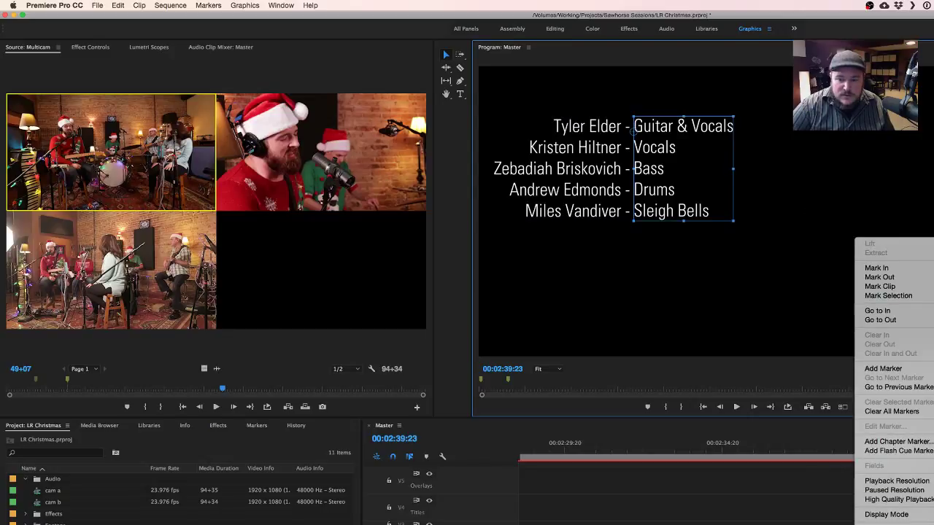
click(887, 524)
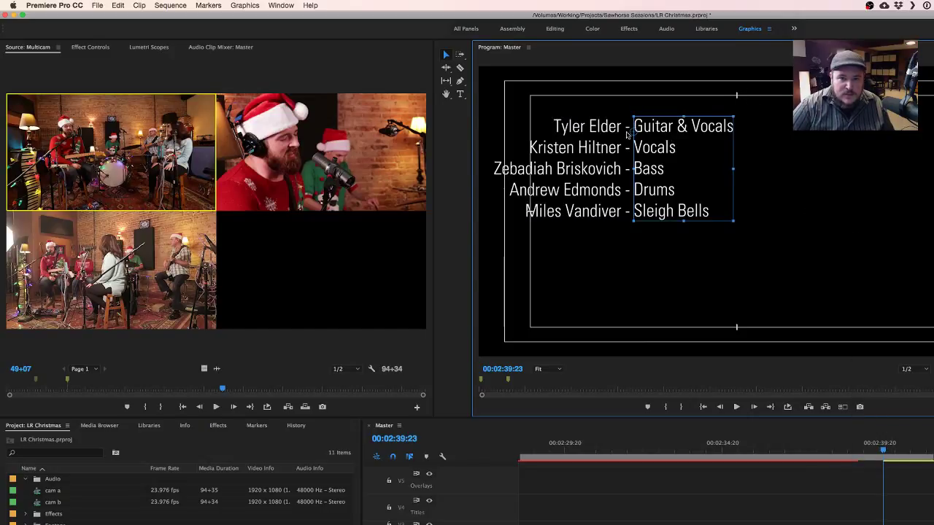
Move the names and roles columns so they meet at the frame's vertical center line, with their rows aligned.
drag(671, 131, 871, 131)
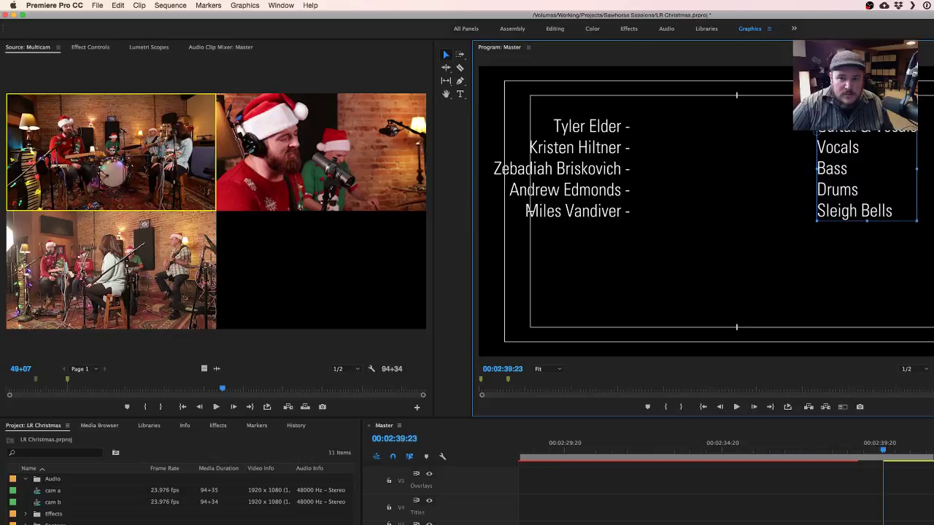
drag(587, 130, 692, 127)
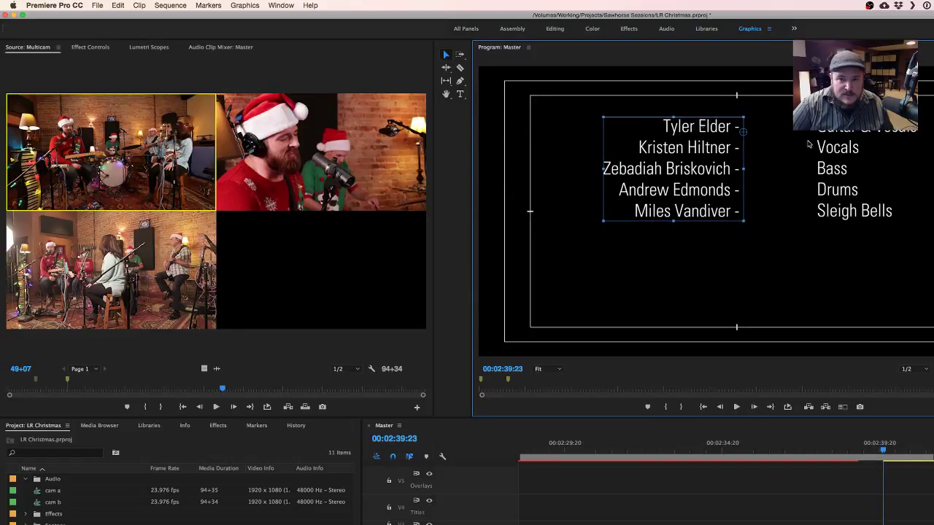
drag(873, 130, 799, 132)
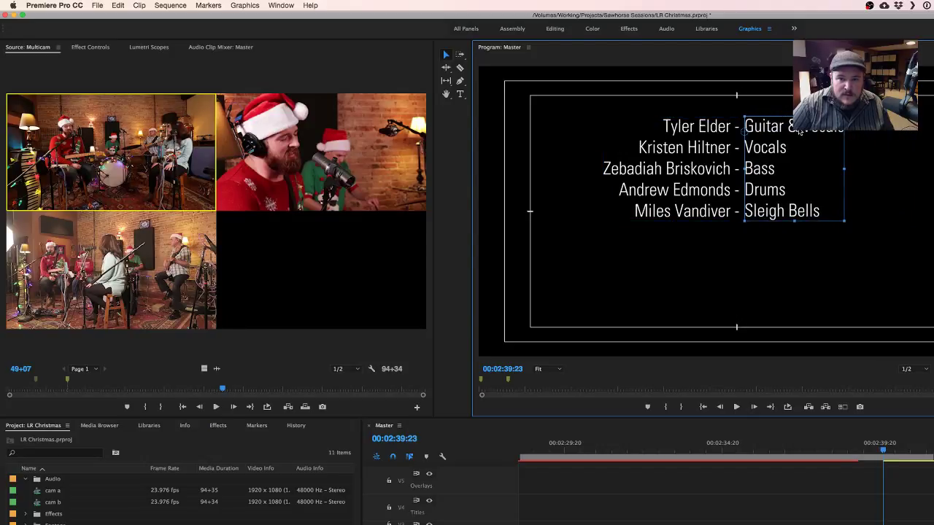
right_click(862, 202)
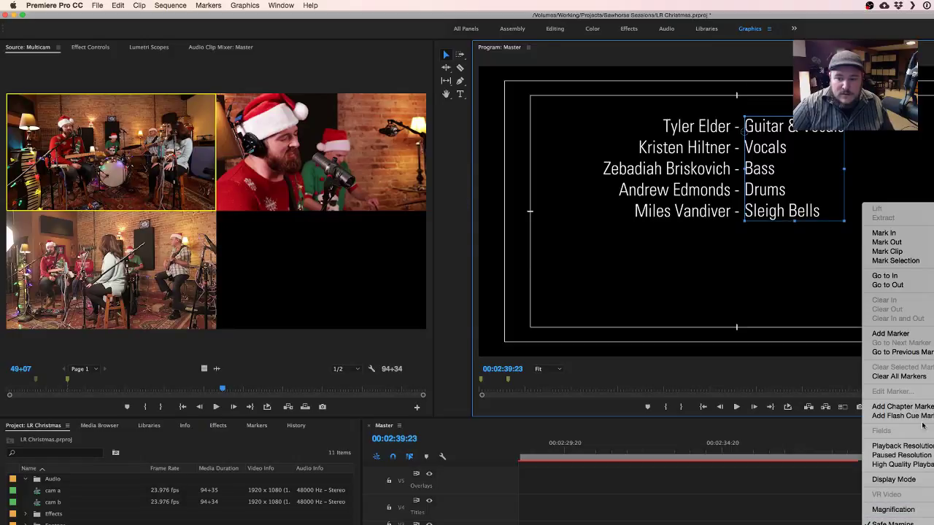
key(Escape)
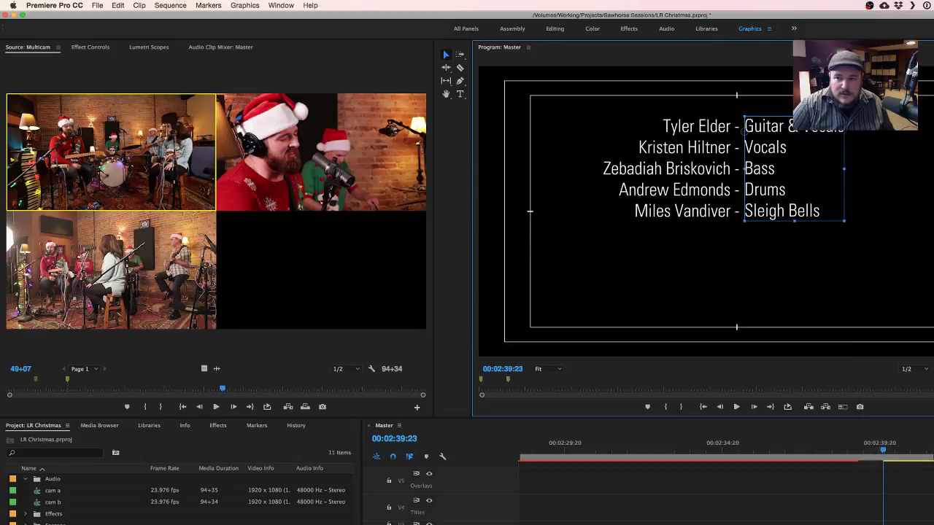
Add another full copy of the credits text and delete its performer lines, keeping only the three production lines.
key(ctrl+v)
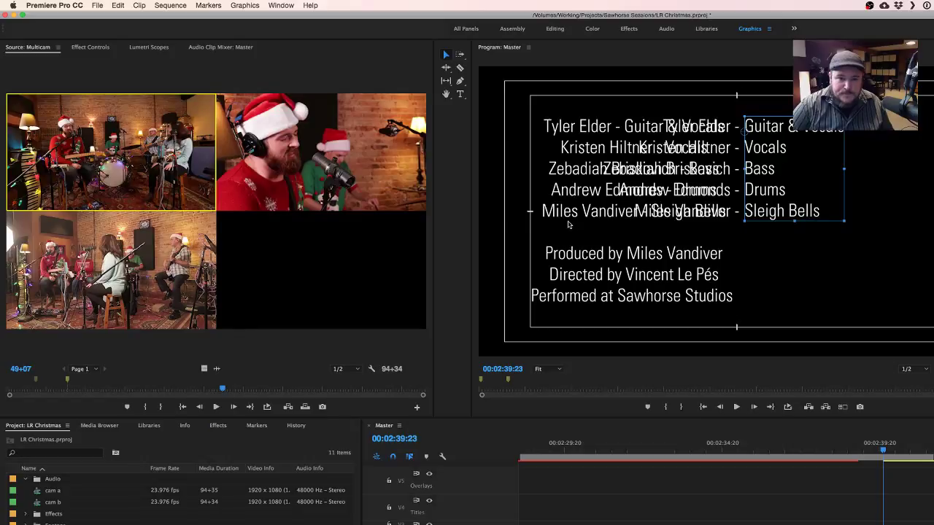
click(460, 93)
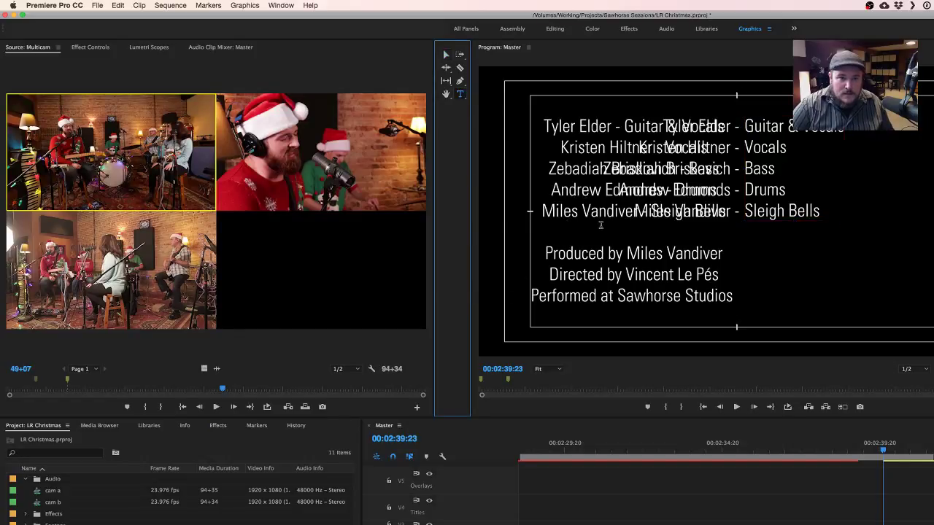
click(546, 251)
drag(546, 251, 500, 103)
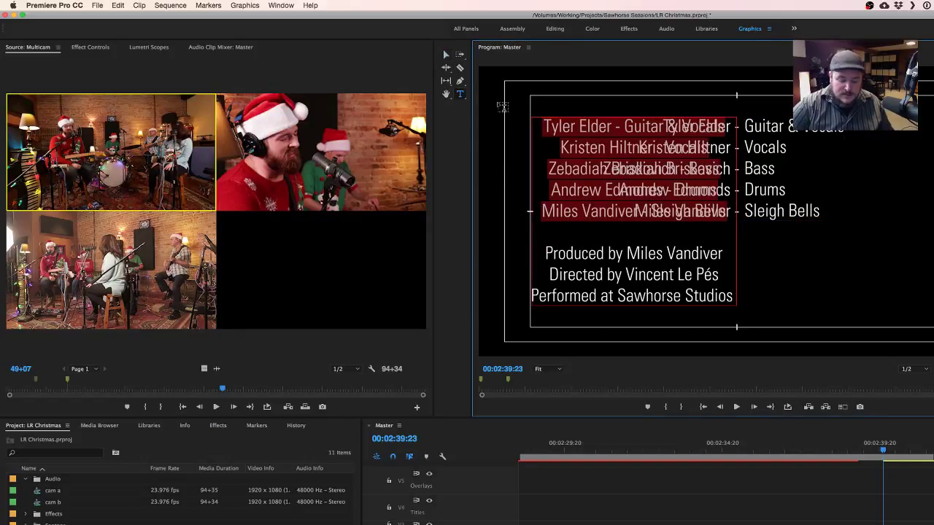
key(BackSpace)
Position the three production lines below the performer credits, centered on the frame and inside the title-safe area.
click(446, 55)
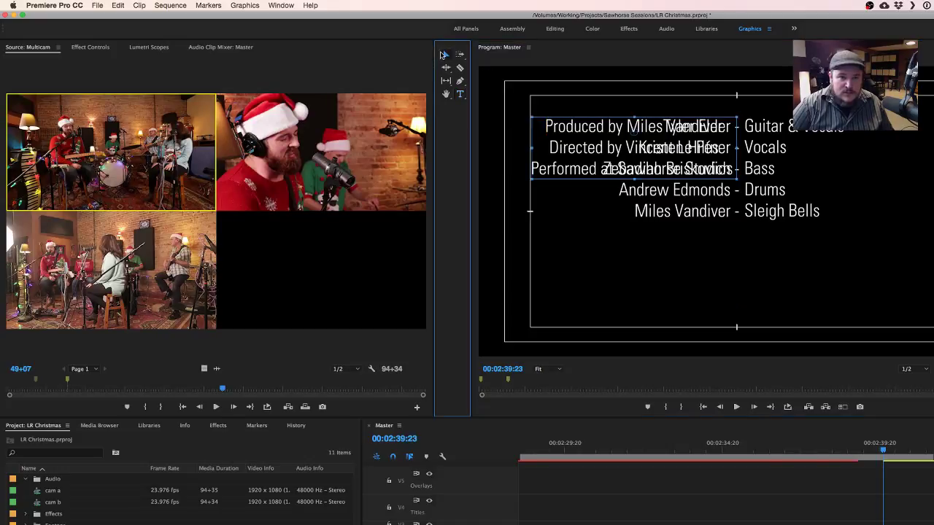
drag(558, 128, 648, 261)
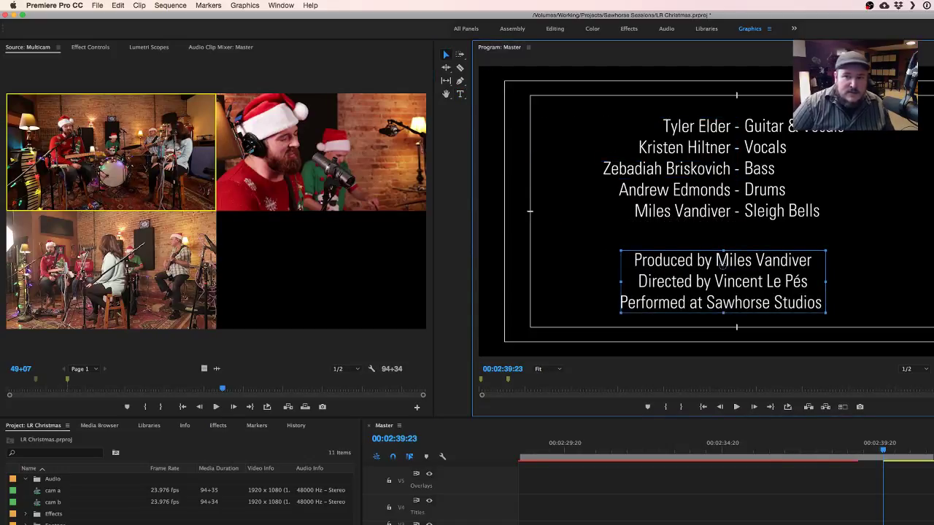
drag(722, 266, 772, 258)
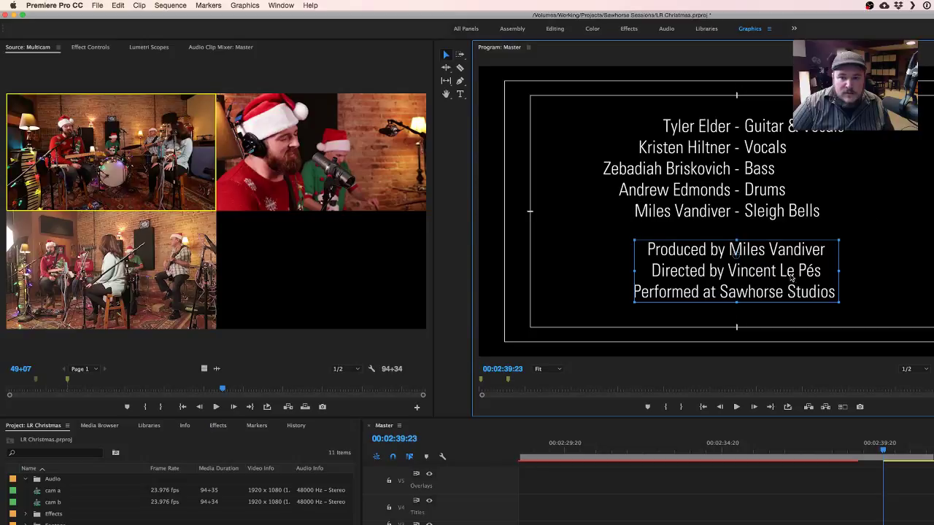
drag(795, 294, 796, 299)
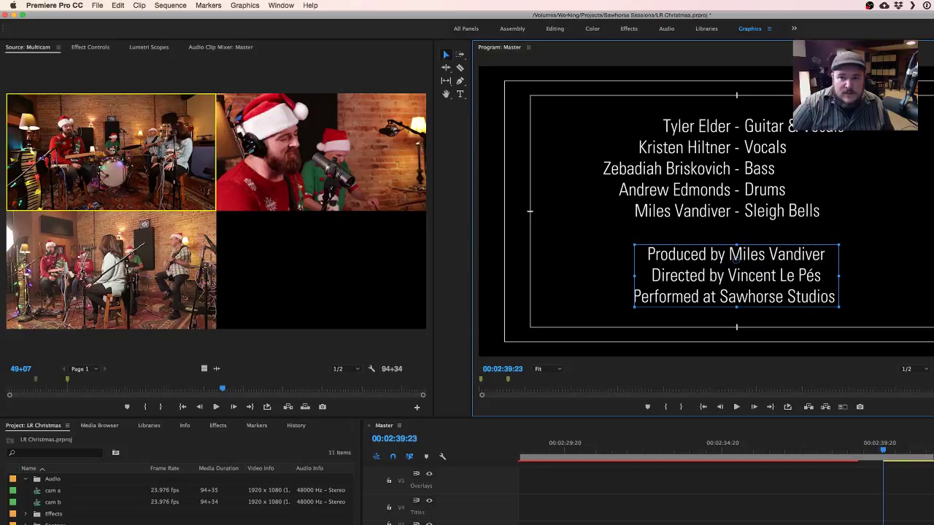
Play the cut into the credits and shift the credits graphic earlier so it starts at 00:02:39:18.
scroll(865, 507, right, 5)
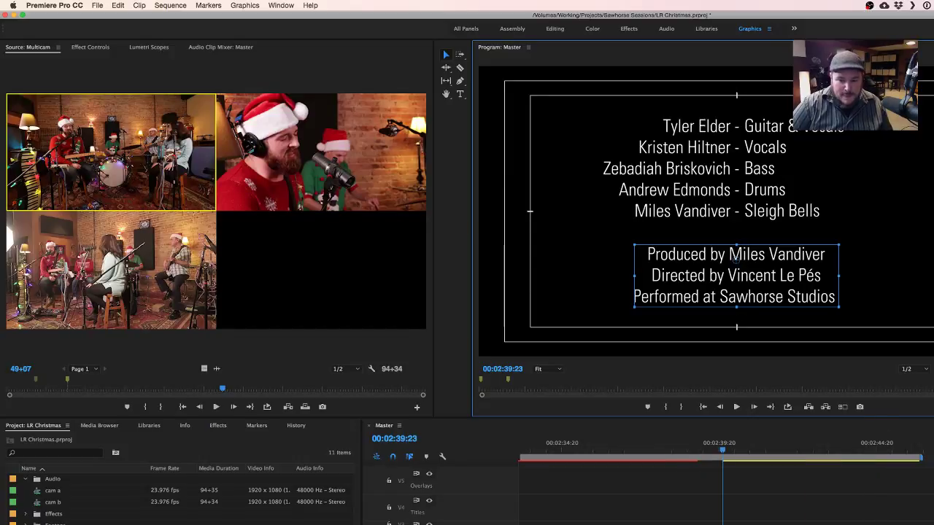
key(minus)
key(minus)
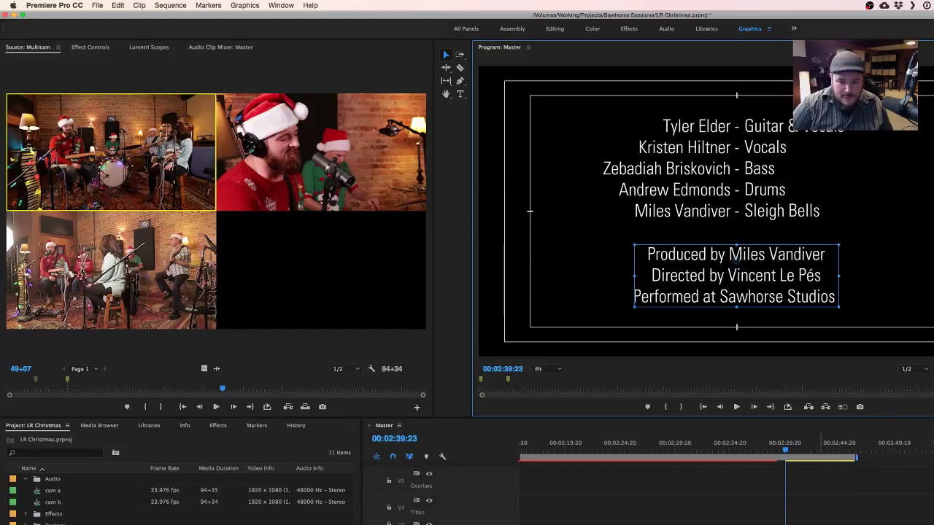
click(761, 449)
key(space)
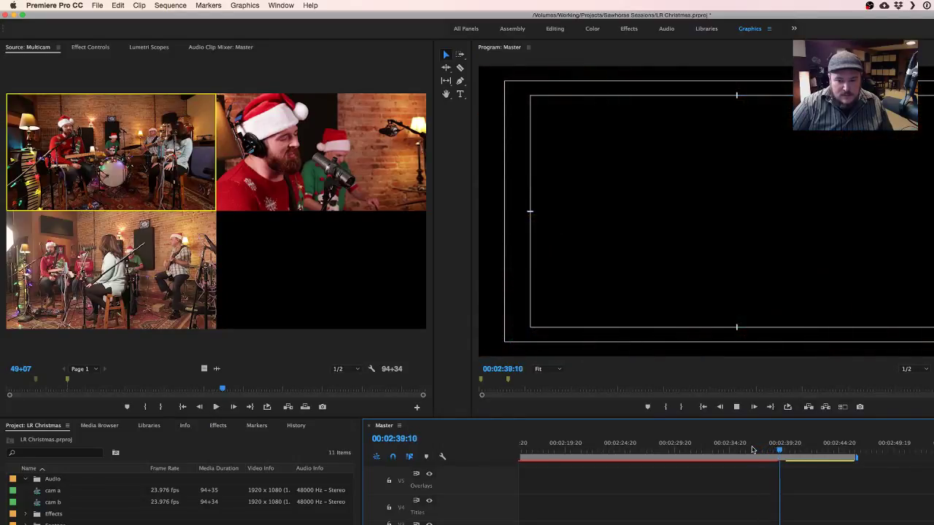
key(space)
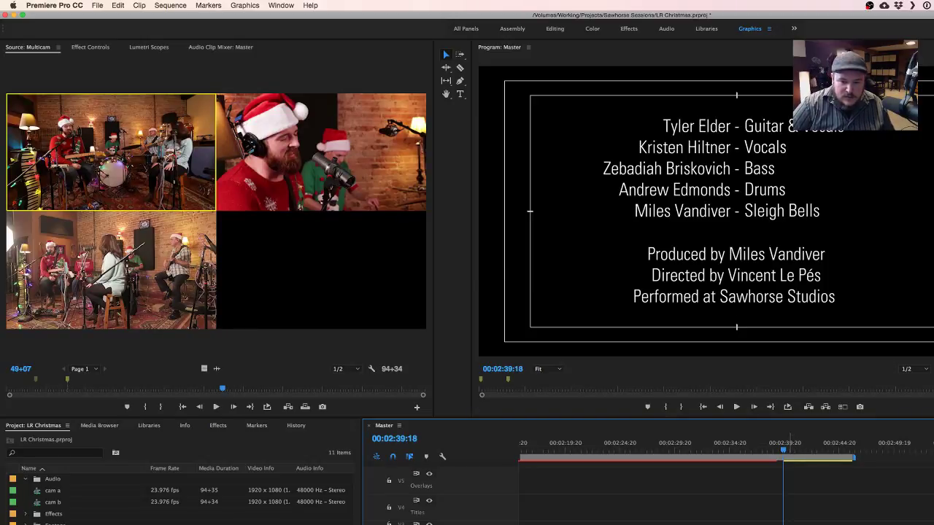
Apply the default transition to the credits graphic, play it through, and extend its end by about five seconds.
key(super+d)
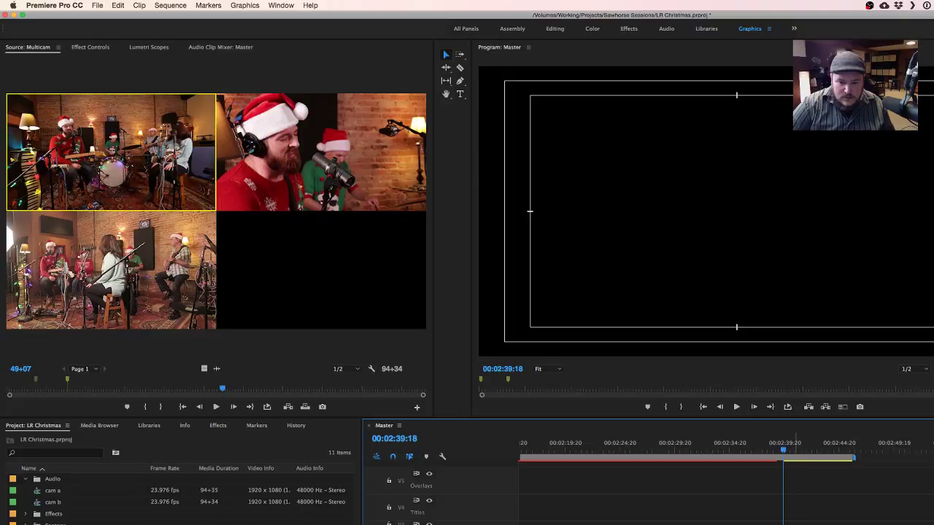
click(767, 448)
key(space)
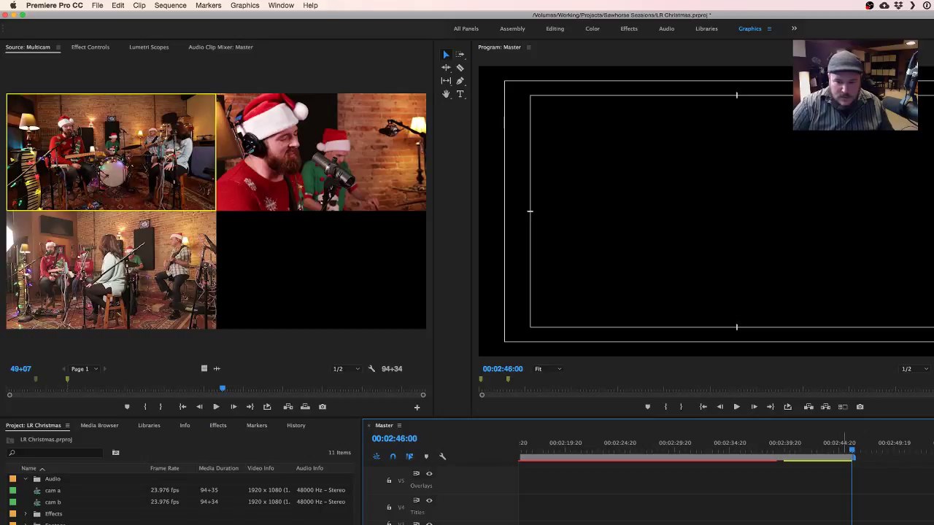
drag(852, 524, 908, 523)
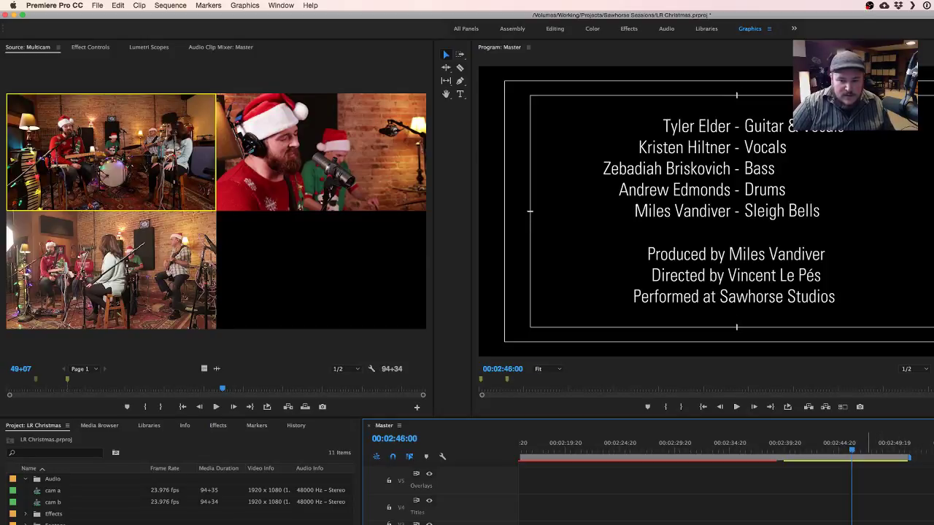
Play through the end credits graphic several times to check its reading time and fade-out.
click(839, 449)
key(space)
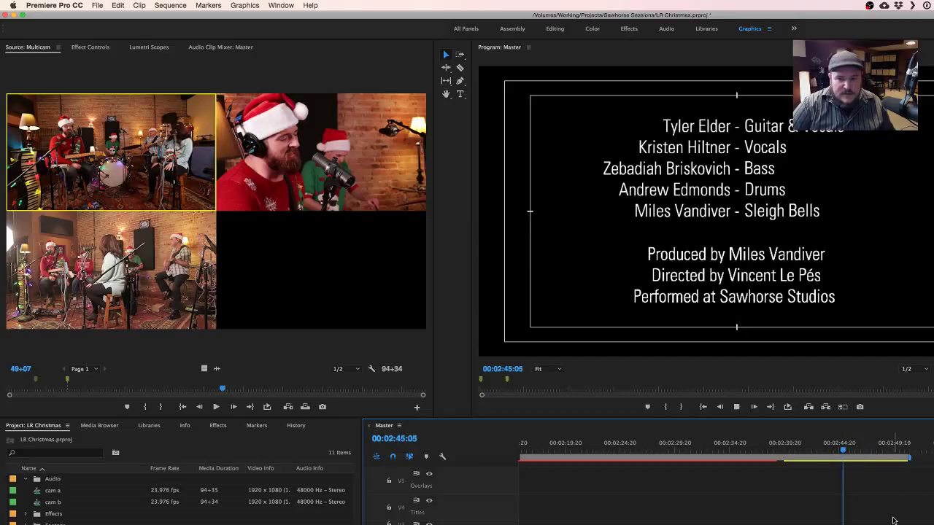
key(space)
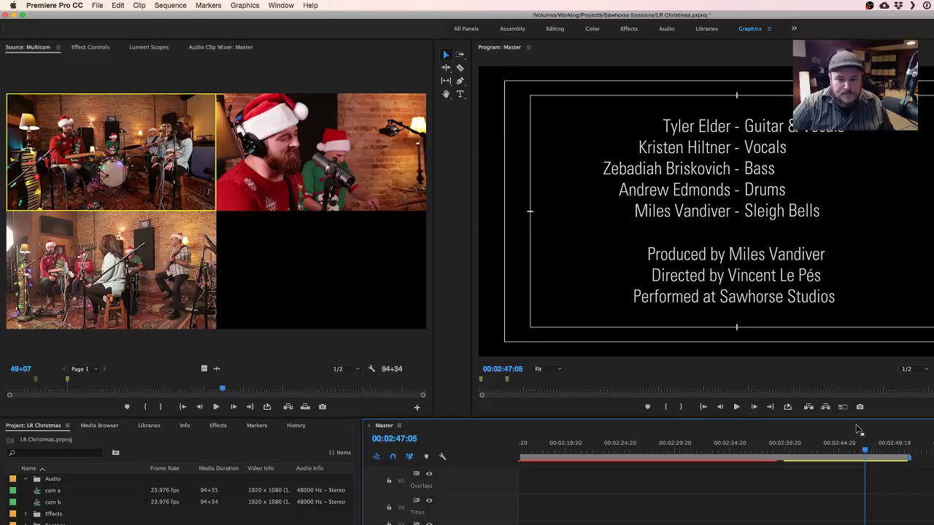
click(838, 446)
key(space)
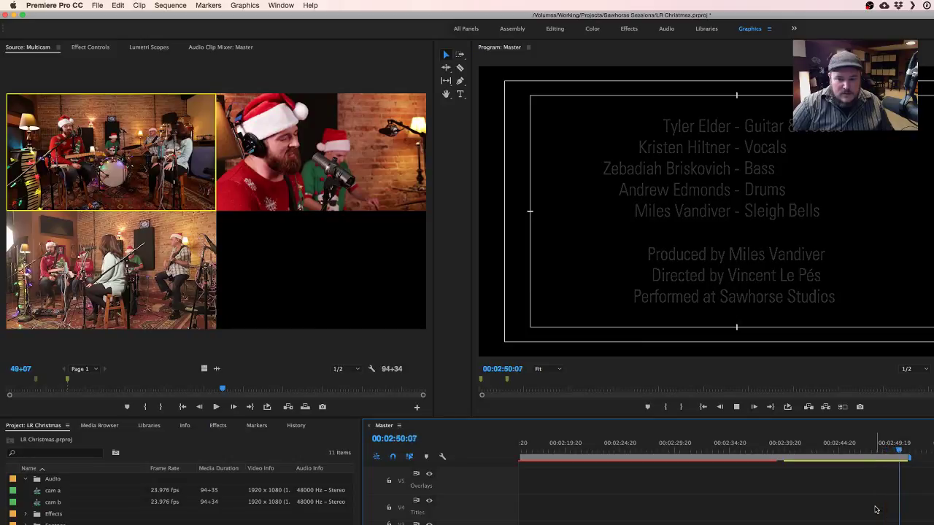
drag(823, 448, 781, 451)
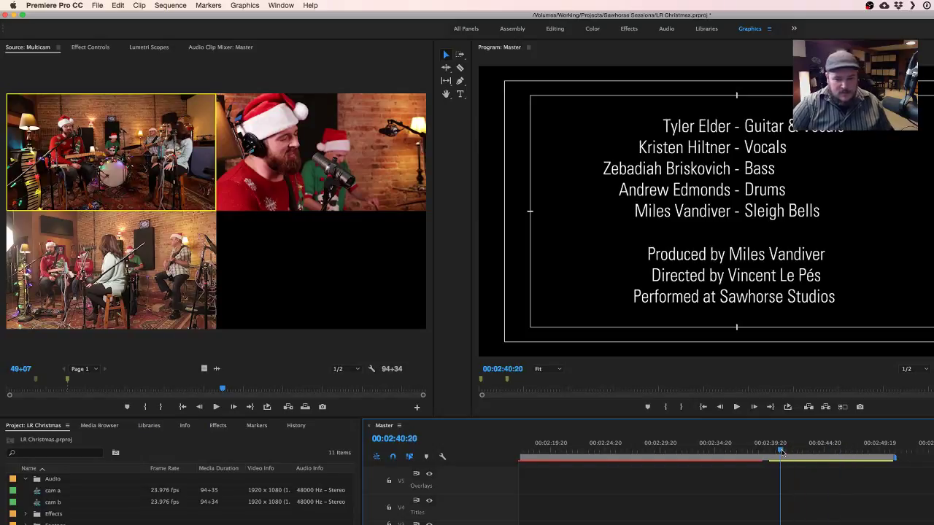
key(space)
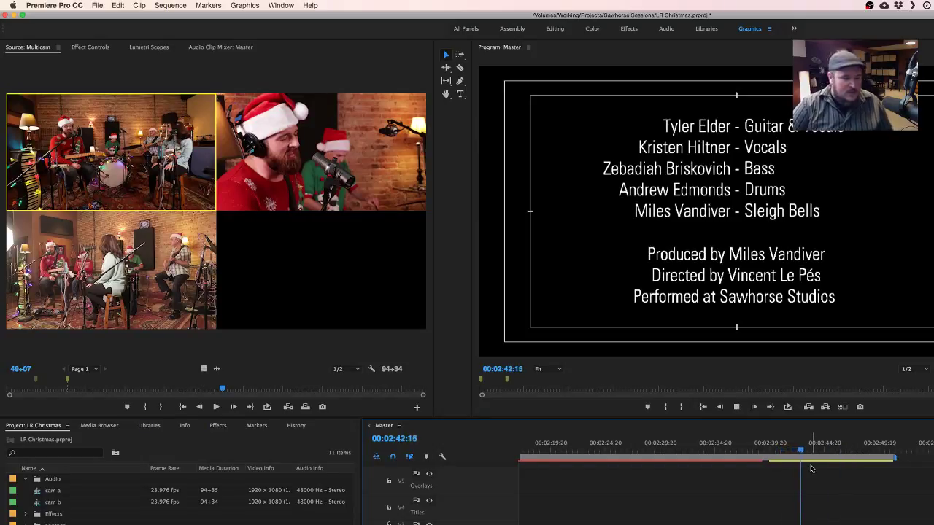
key(space)
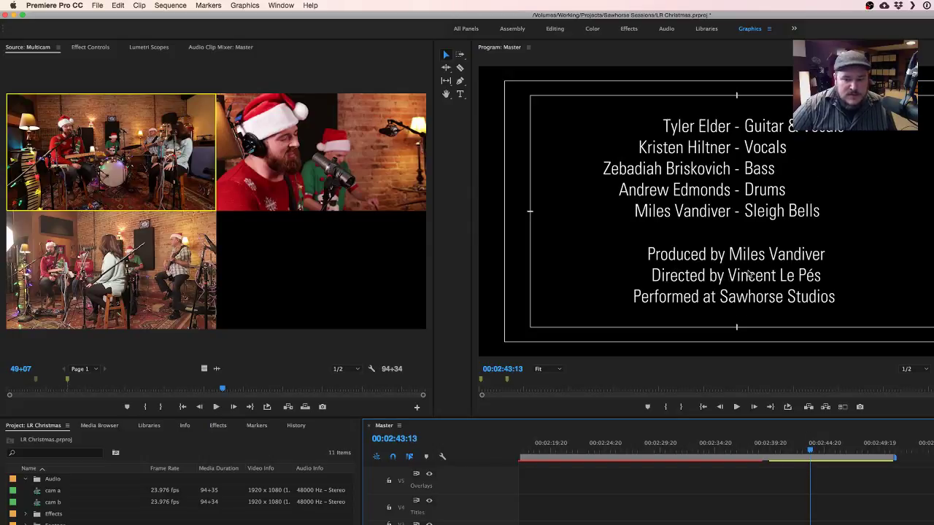
key(space)
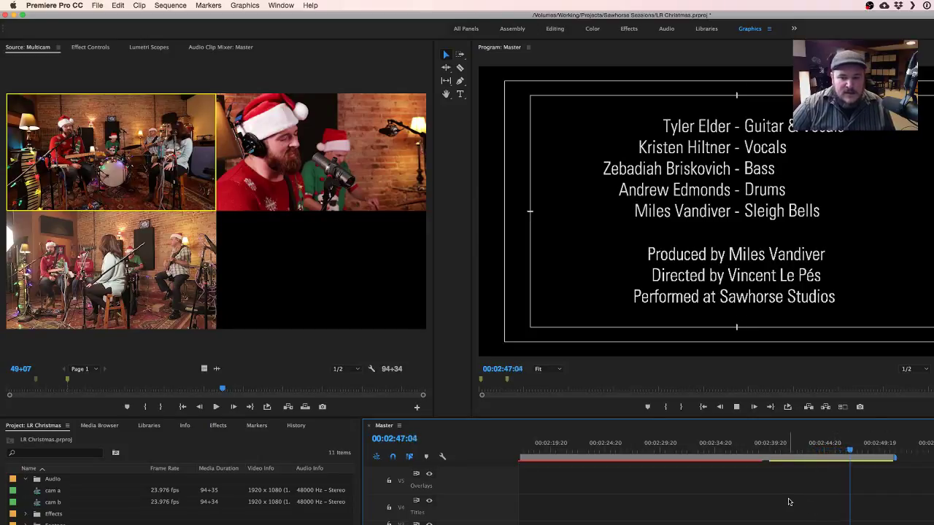
key(space)
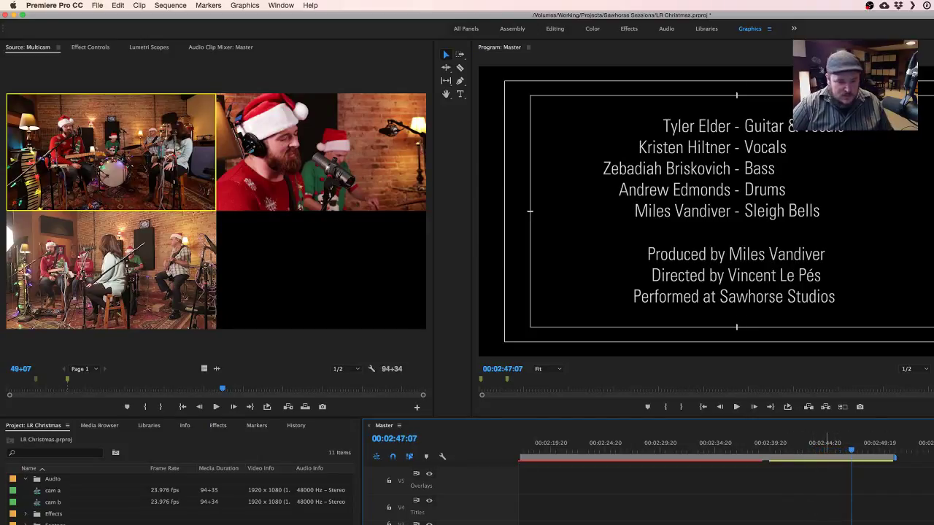
Place a copy of the end credits graphic on the Titles track near the beginning of the Master sequence.
drag(827, 524, 804, 516)
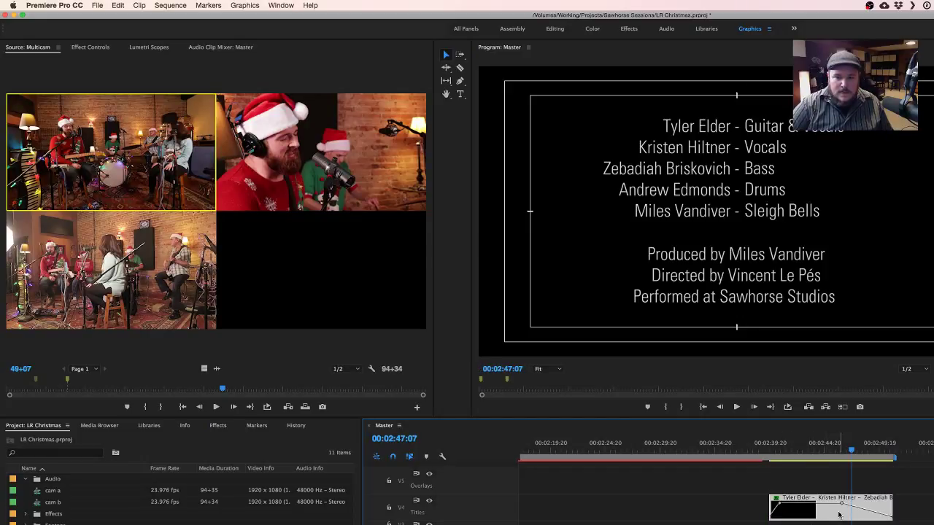
drag(838, 515, 652, 515)
scroll(652, 515, up, 2)
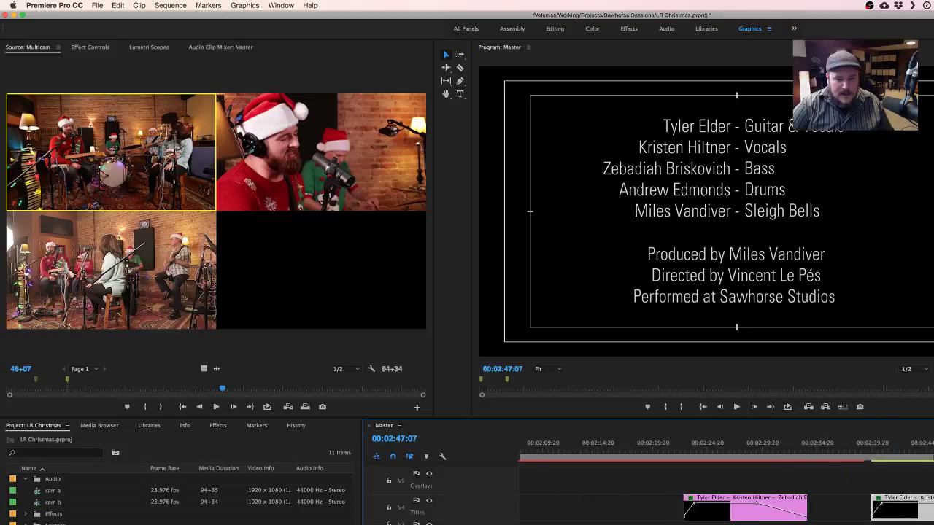
scroll(819, 523, up, 2)
drag(820, 518, 529, 508)
scroll(662, 520, down, 5)
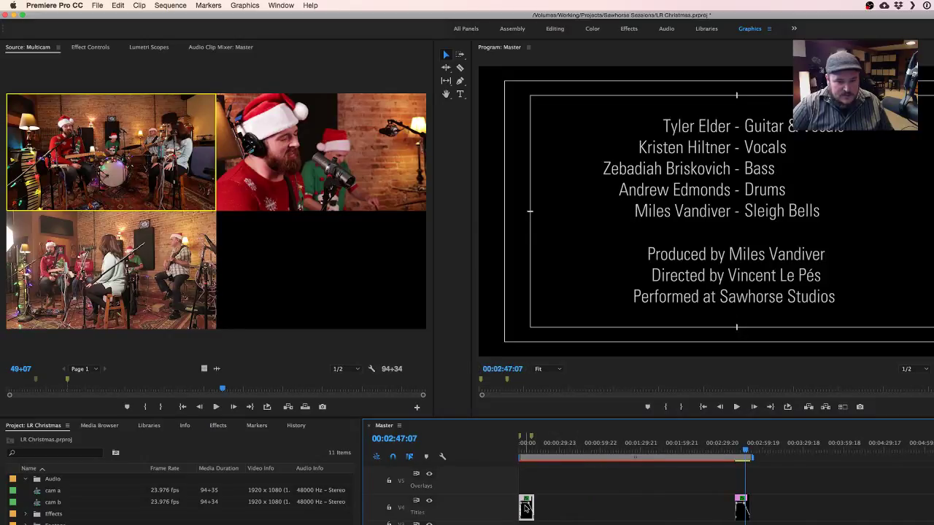
scroll(529, 503, up, 2)
scroll(530, 503, up, 3)
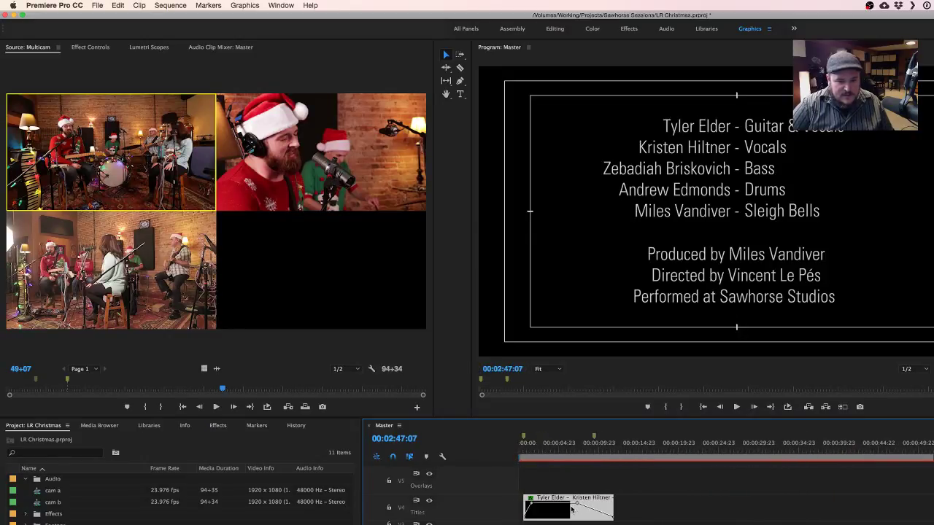
Delete the performer names and roles from the copied graphic and center its three production lines vertically in the frame.
click(564, 447)
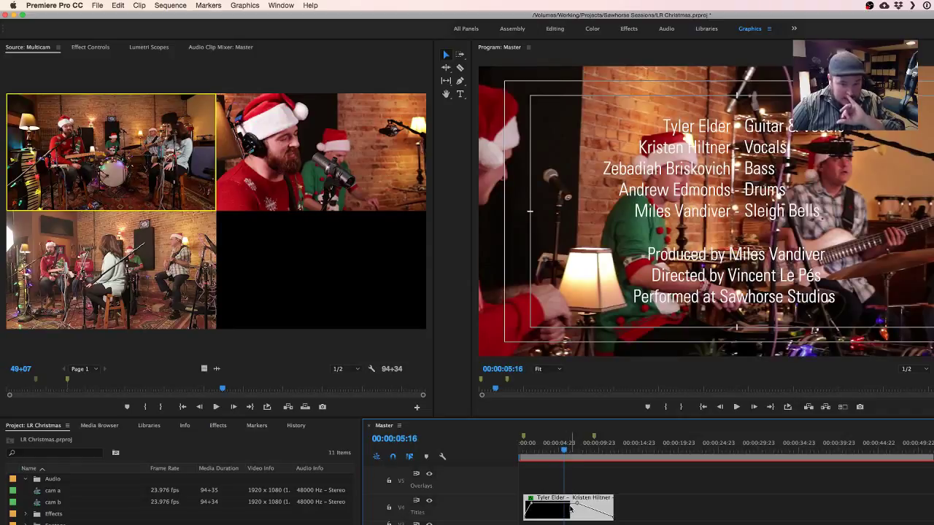
click(751, 260)
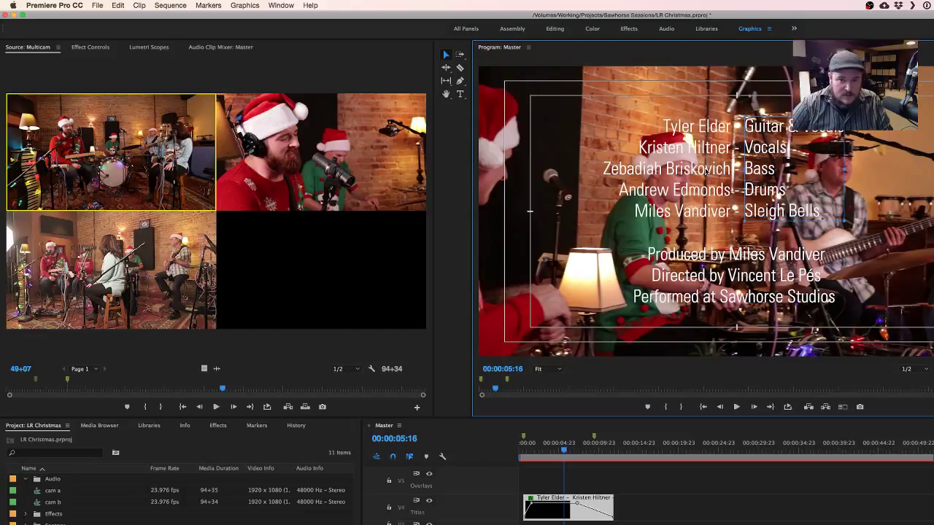
key(super+z)
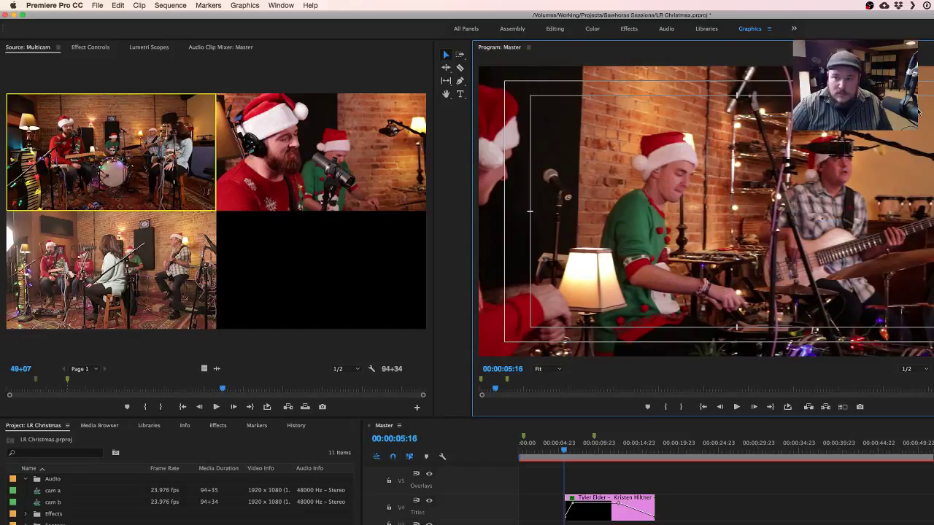
key(super+shift+z)
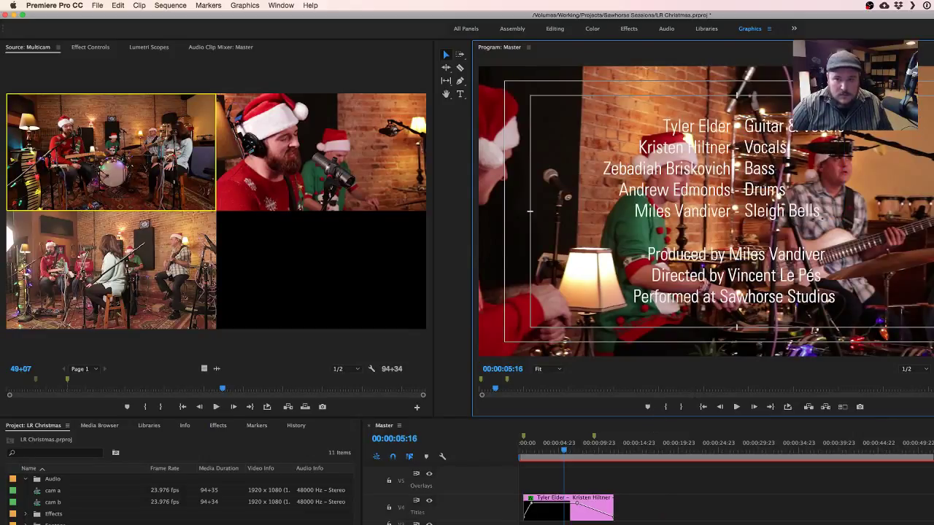
click(587, 516)
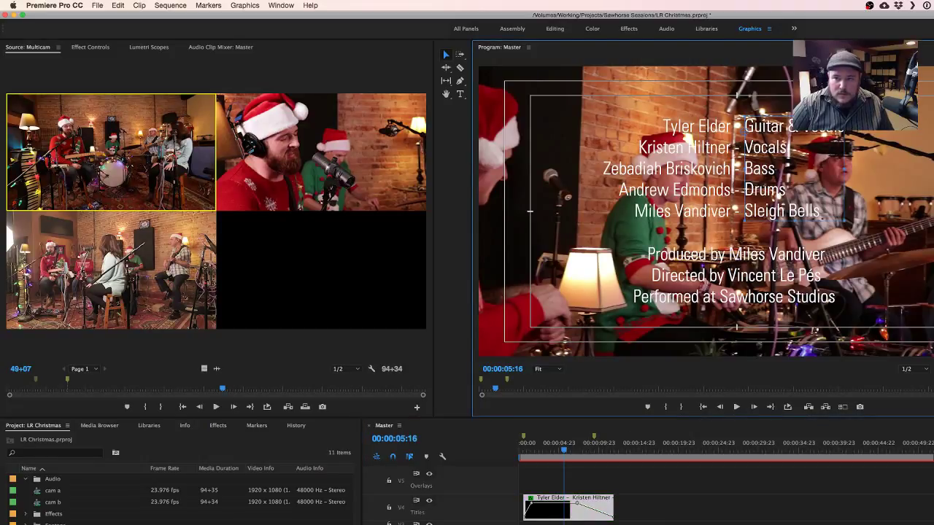
key(Delete)
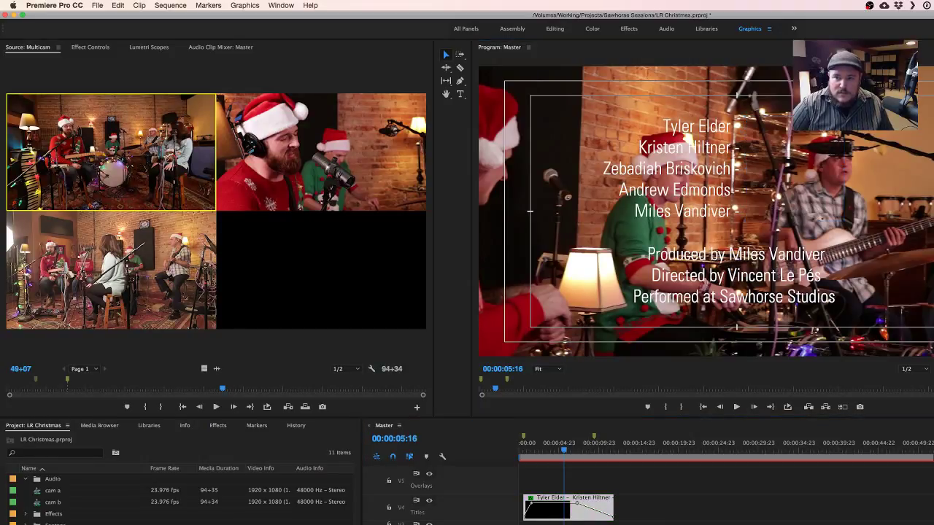
key(Delete)
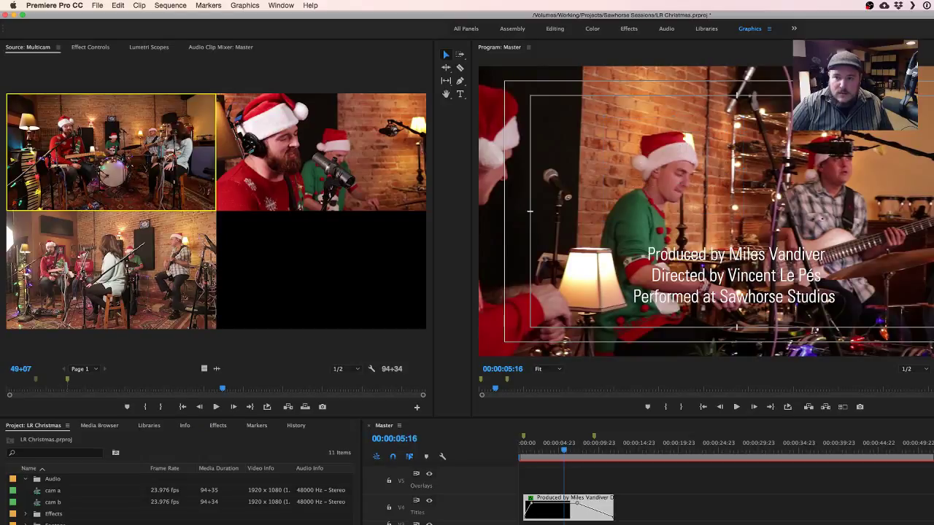
click(788, 264)
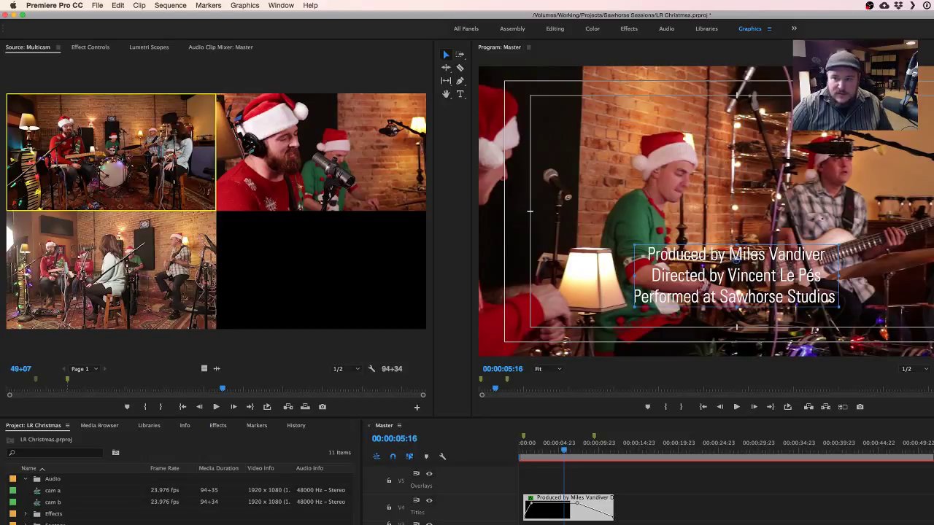
click(933, 211)
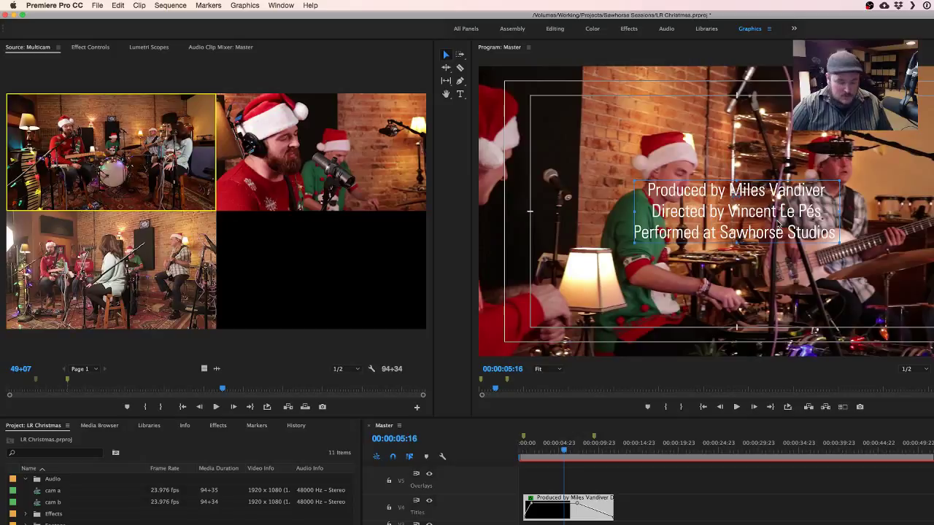
Replace the three production lines in the copied graphic with the text "Leland's Road".
click(752, 191)
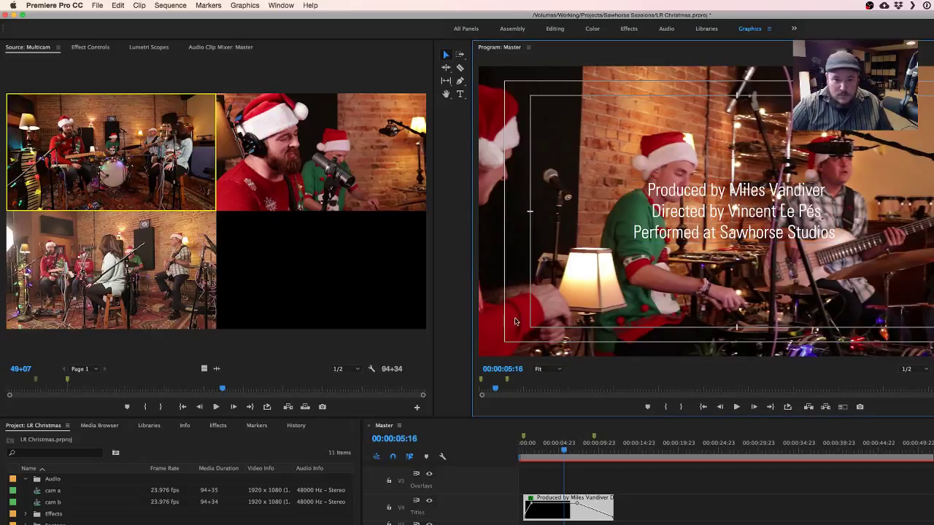
click(460, 94)
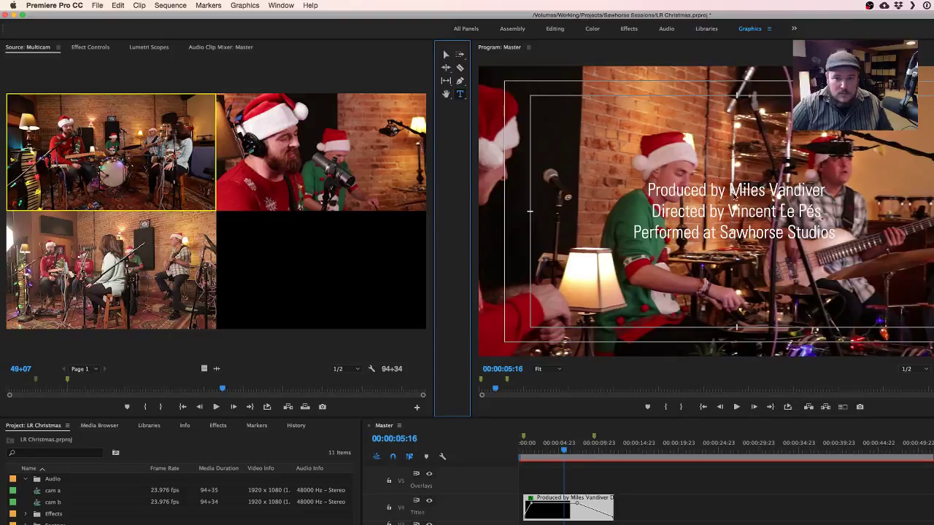
click(812, 201)
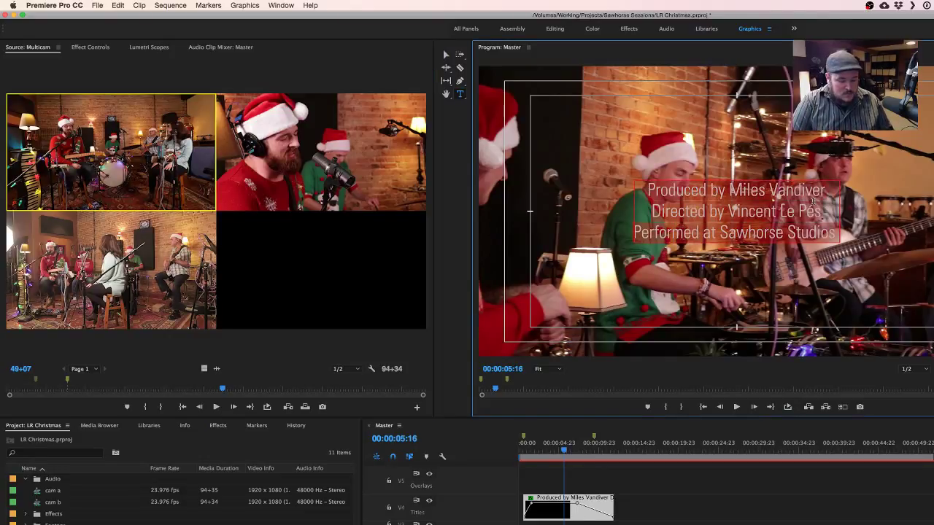
key(BackSpace)
text(Lel)
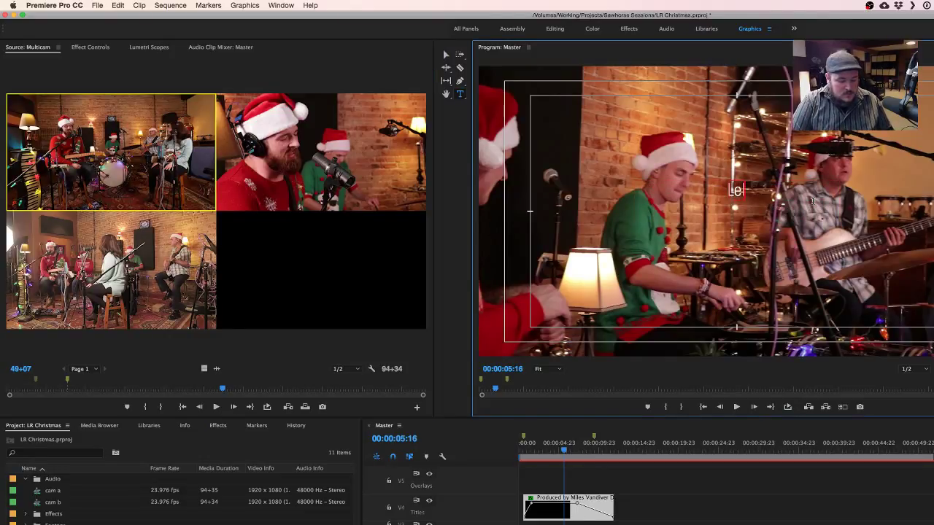
text(and's Road)
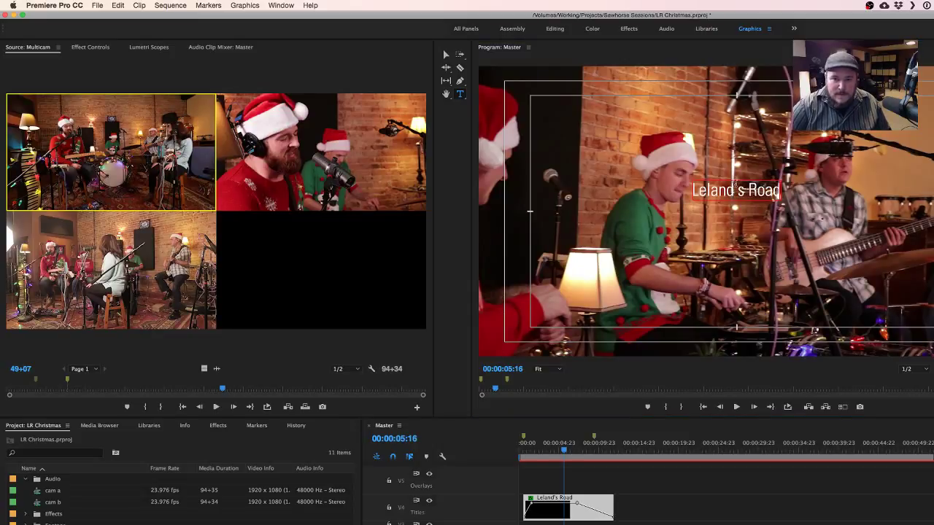
Enlarge the Leland's Road title to about the width of the former production lines and center it in the frame.
triple_click(737, 189)
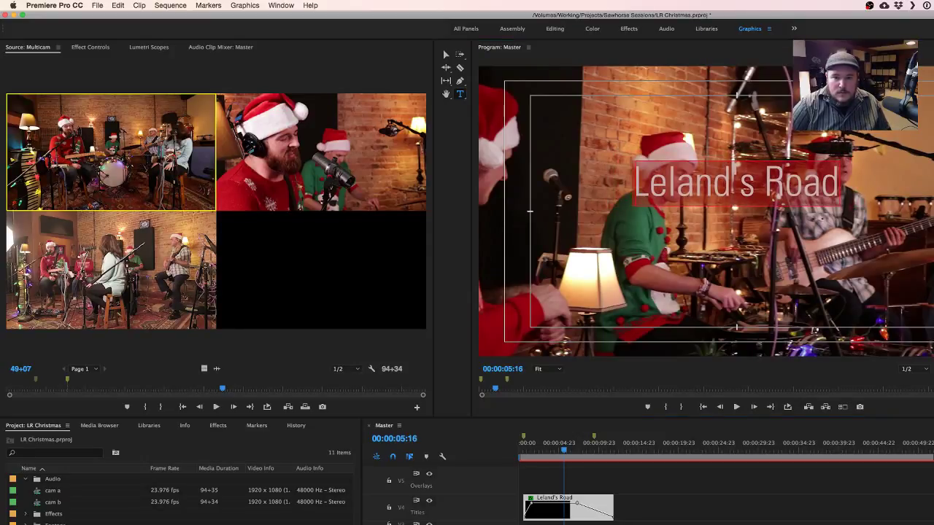
click(446, 55)
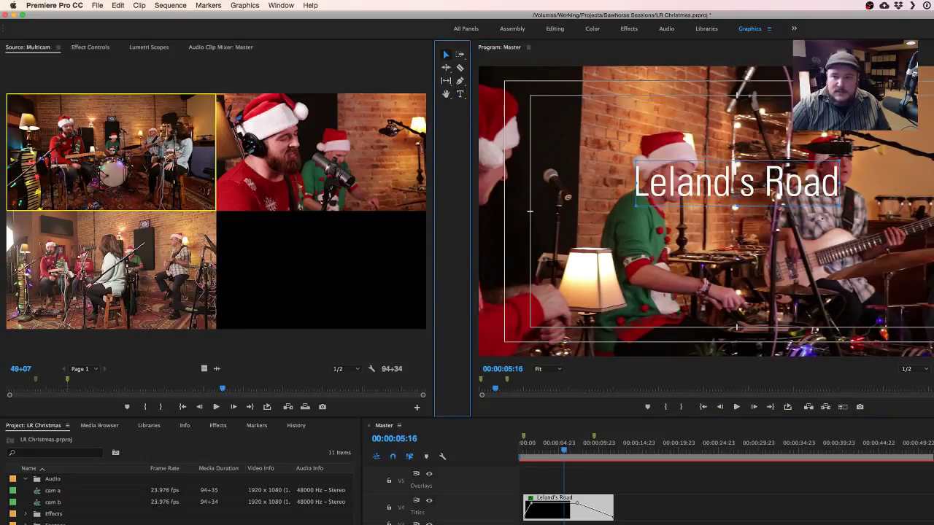
drag(736, 184, 737, 213)
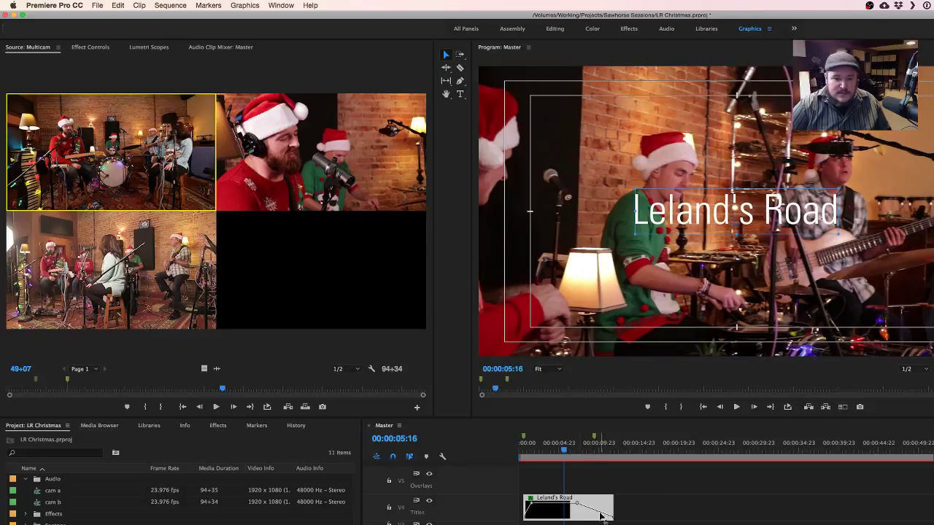
Move the Leland's Road title to start at 00:00:00:00 and play the opening to judge its timing.
drag(561, 503, 556, 503)
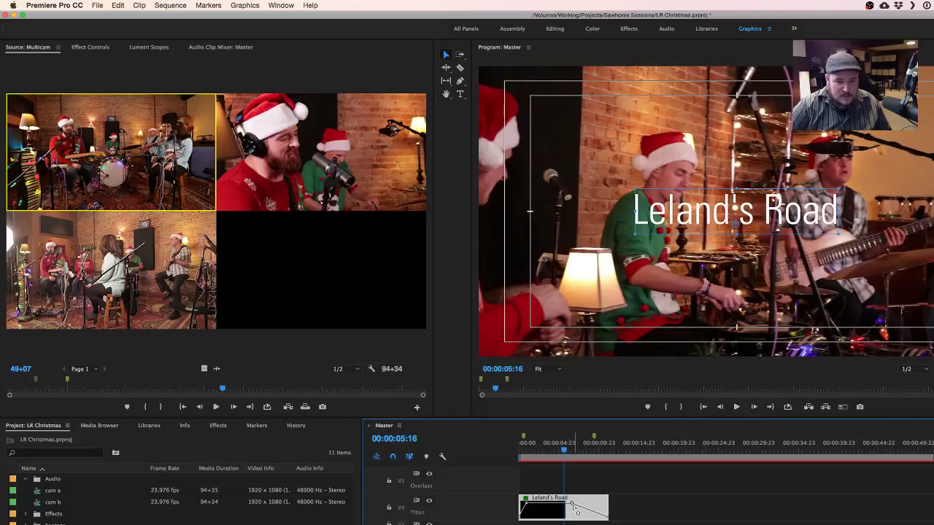
drag(532, 447, 507, 447)
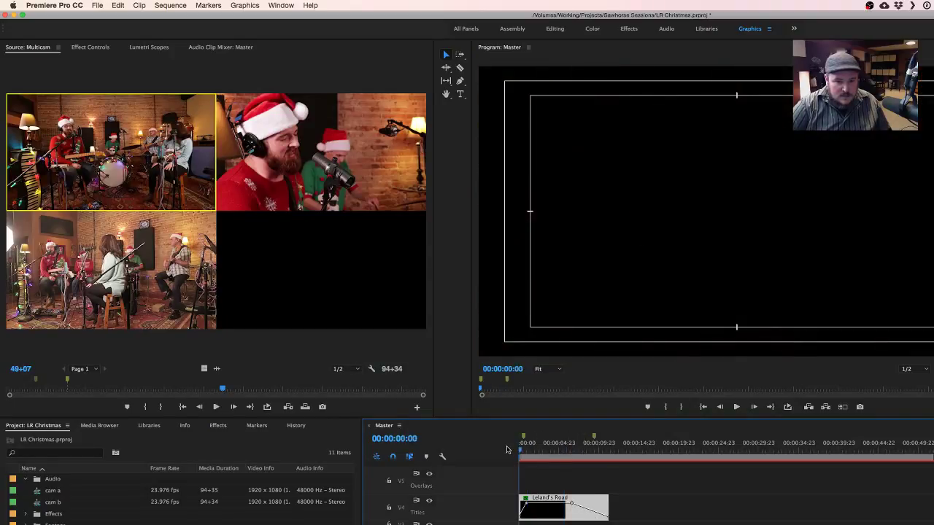
key(space)
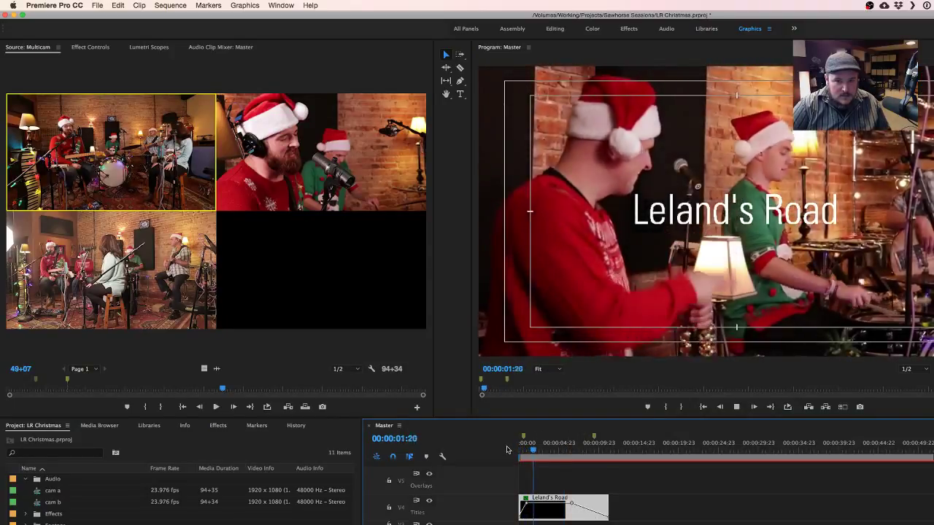
key(space)
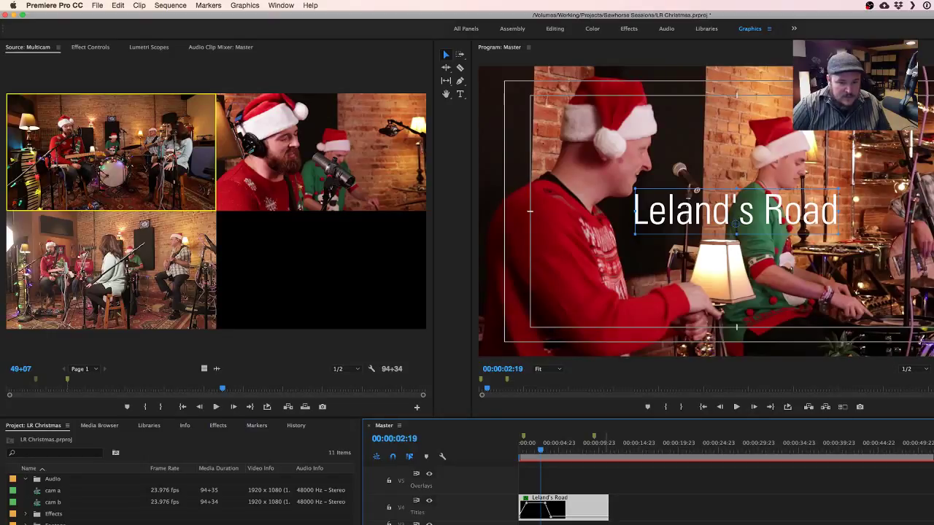
Bring the title's fade-out earlier, trim the clip to about four seconds, and place a copy shortly after it on the Titles track.
drag(607, 505, 552, 507)
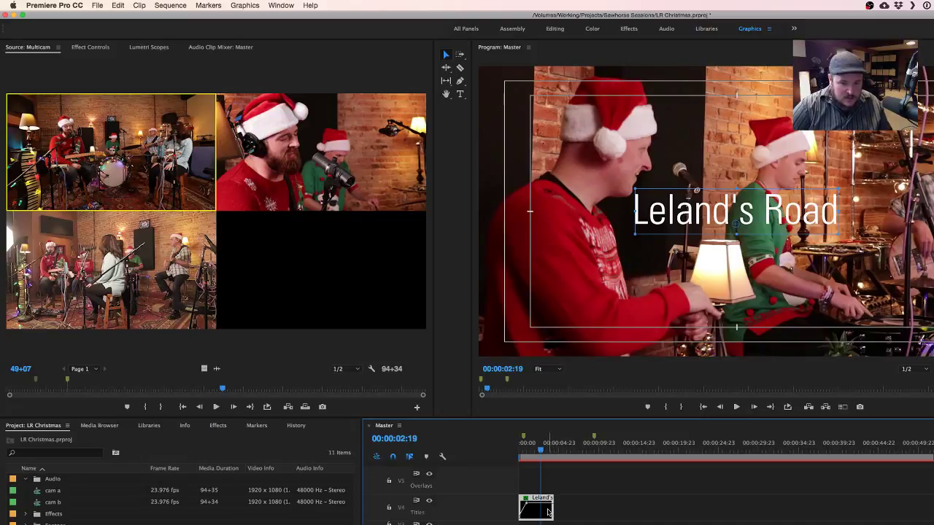
drag(551, 511, 595, 512)
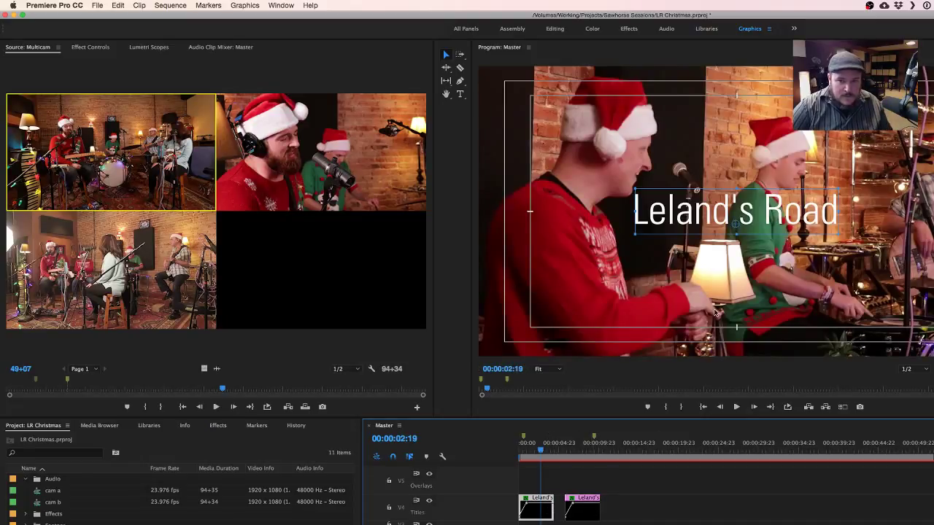
Replace the copied title's text with "Go Tell It on the Mountain" and shrink it to fit well inside the title-safe area.
click(582, 445)
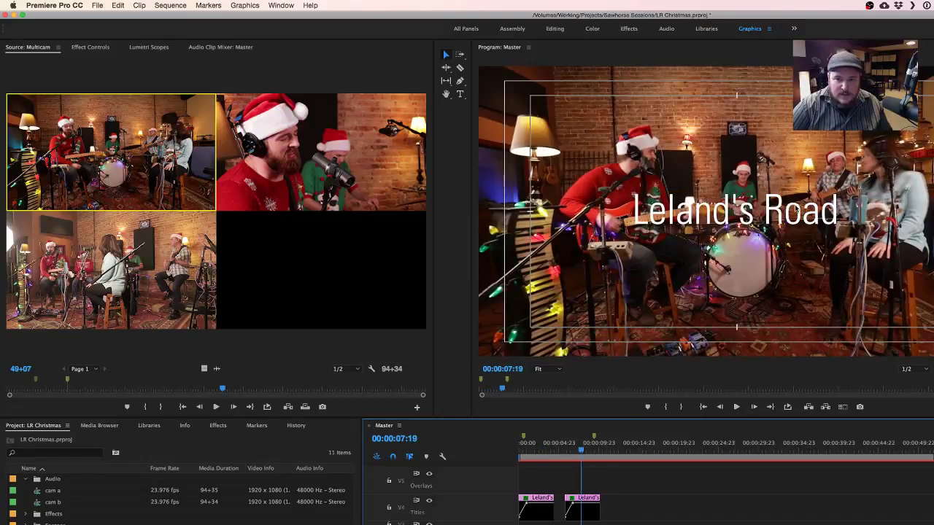
click(796, 210)
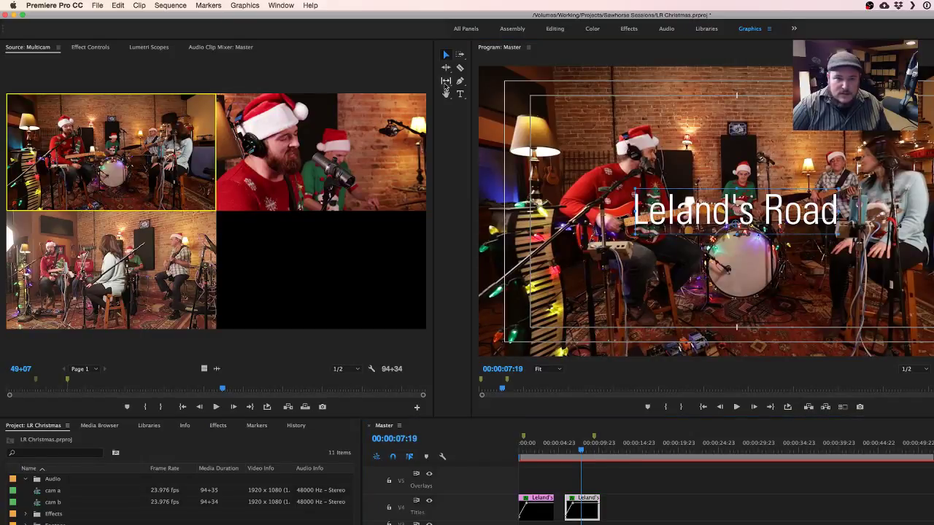
click(459, 93)
click(696, 206)
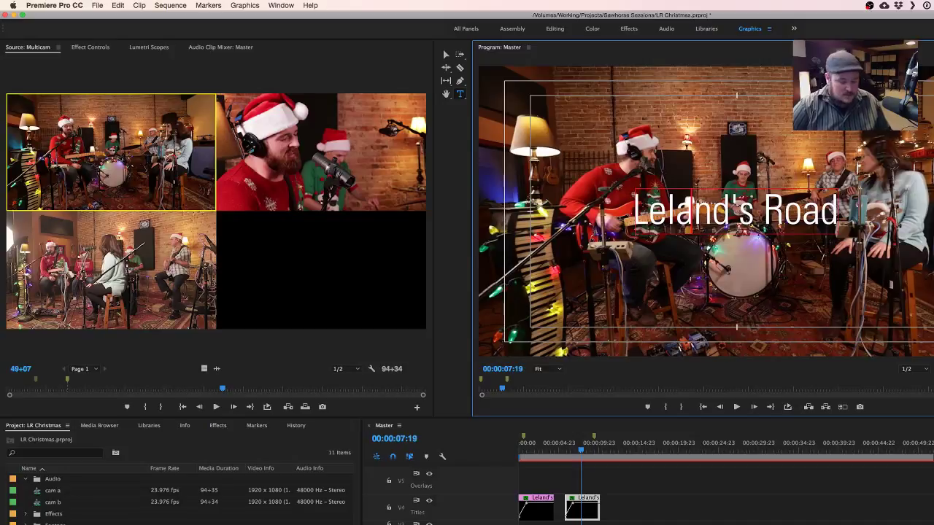
key(super+a)
text(Got)
key(BackSpace)
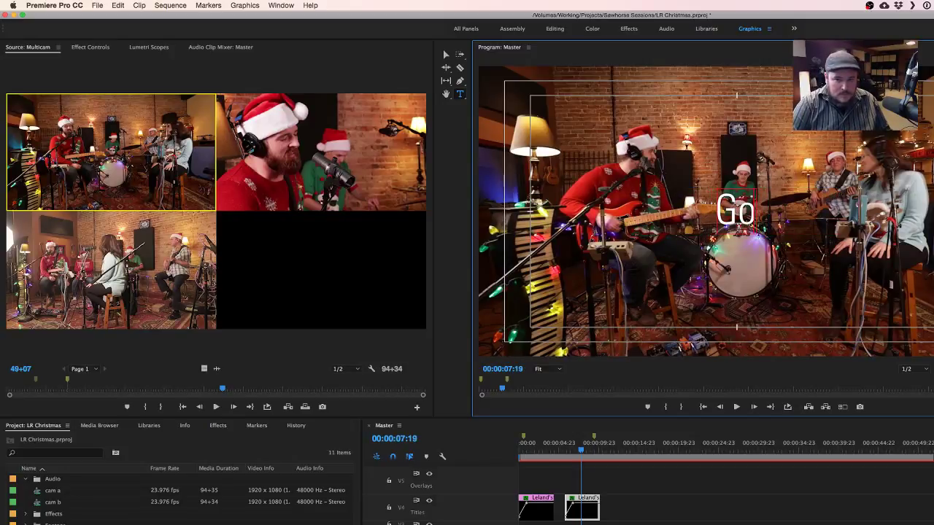
text(Tell It)
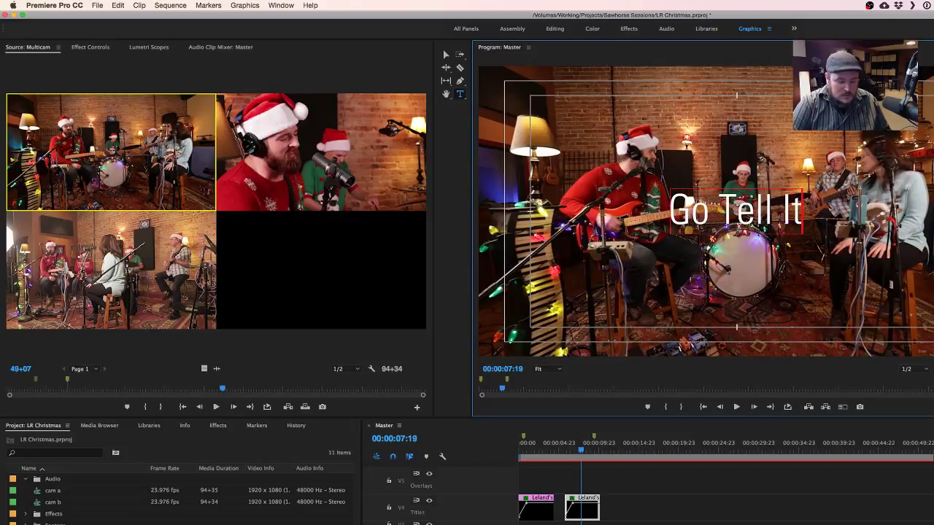
text( on the Mounta)
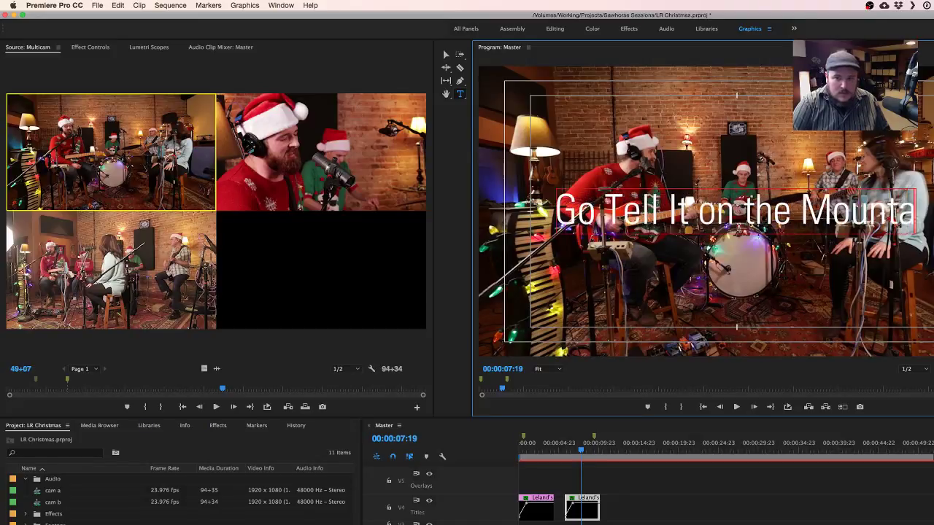
text(in)
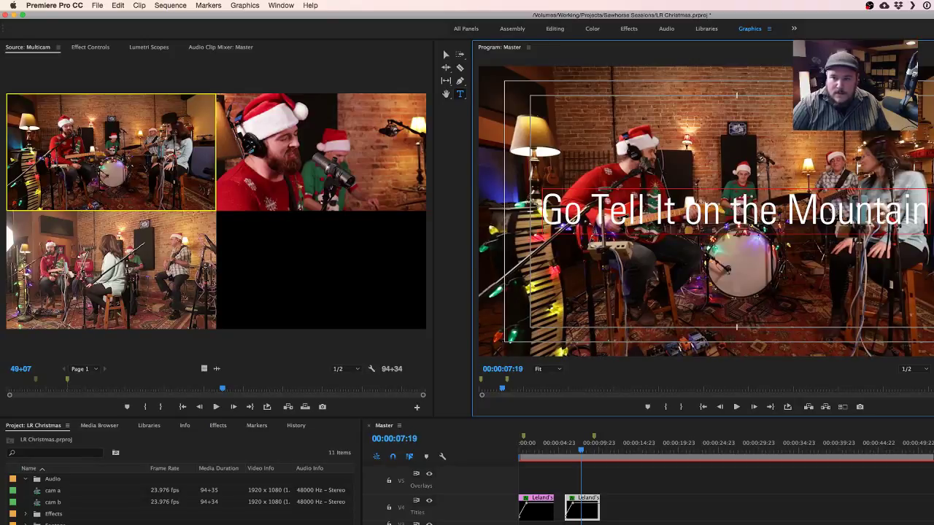
key(super+a)
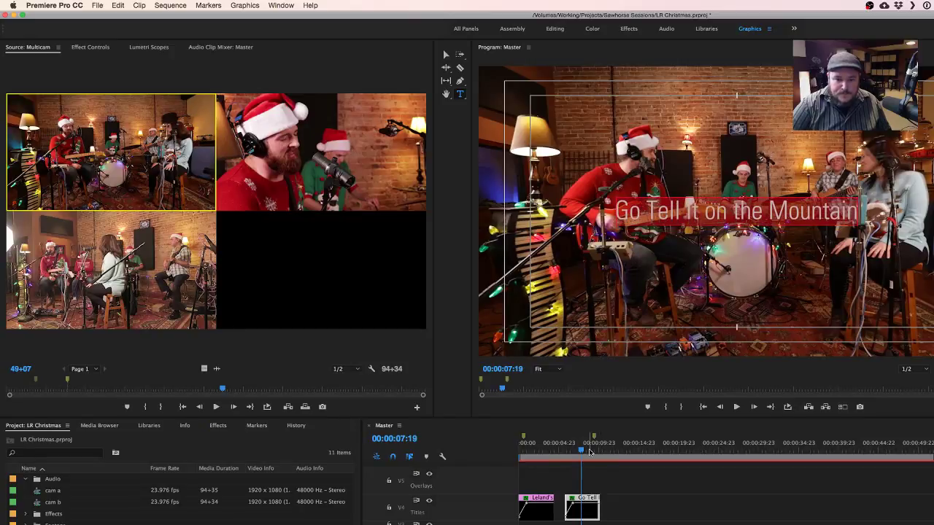
Move the Go Tell It on the Mountain clip directly against the end of the Leland's Road title and play across the cut.
click(574, 509)
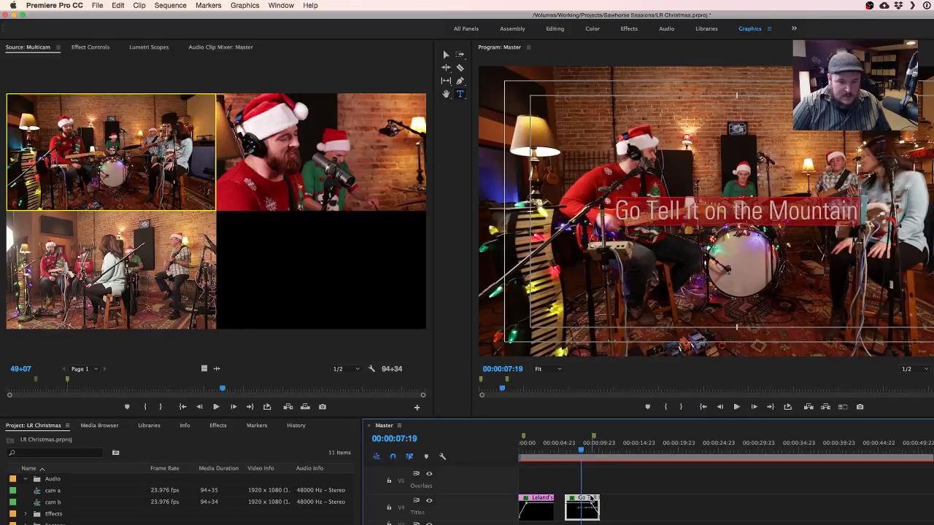
drag(582, 509, 572, 508)
click(552, 447)
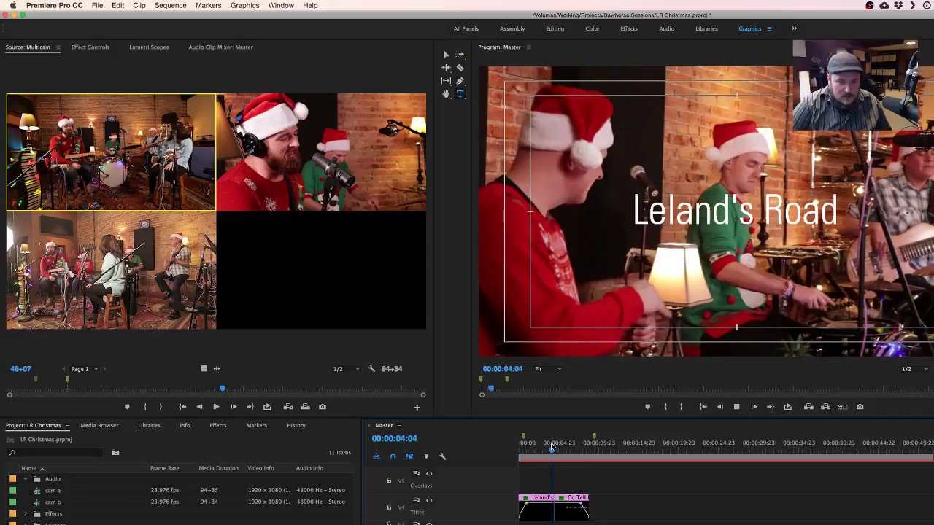
key(space)
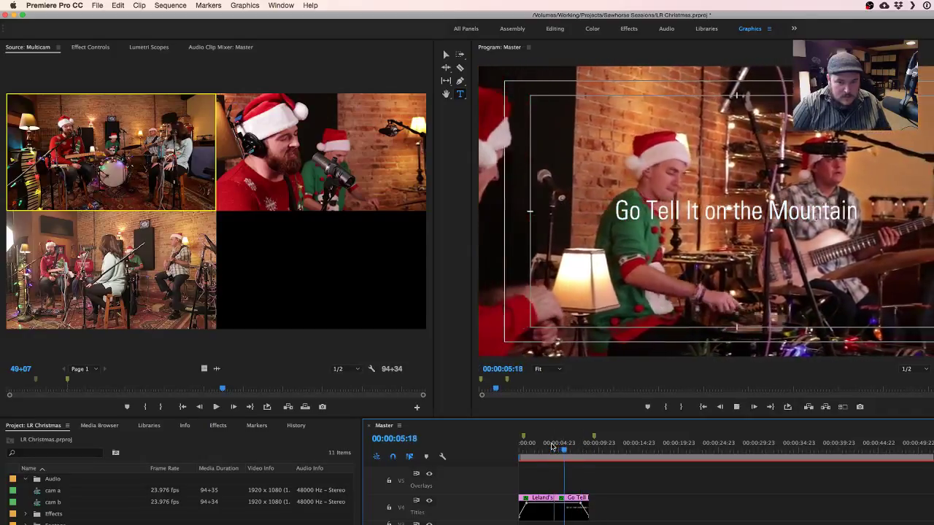
click(552, 447)
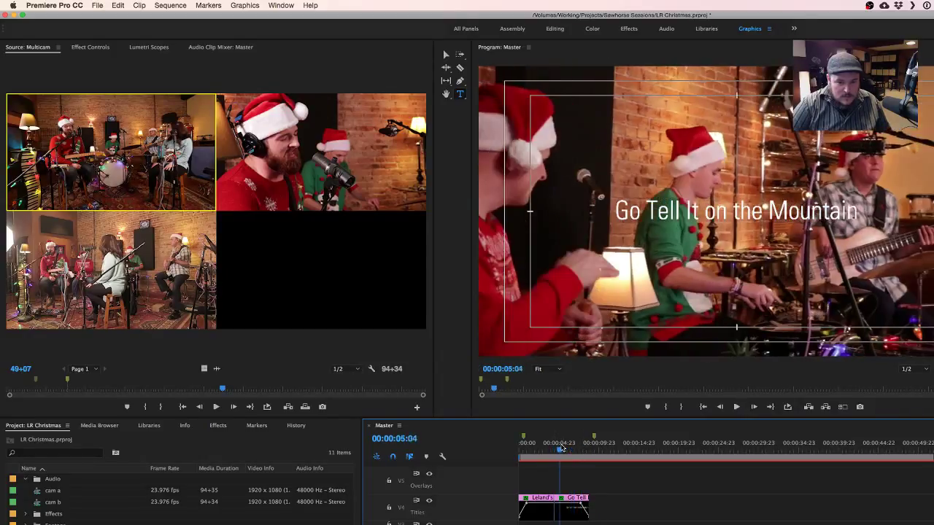
key(space)
Roll the cut between the two titles about one second later and play through the second title's ending.
drag(554, 512, 562, 512)
key(space)
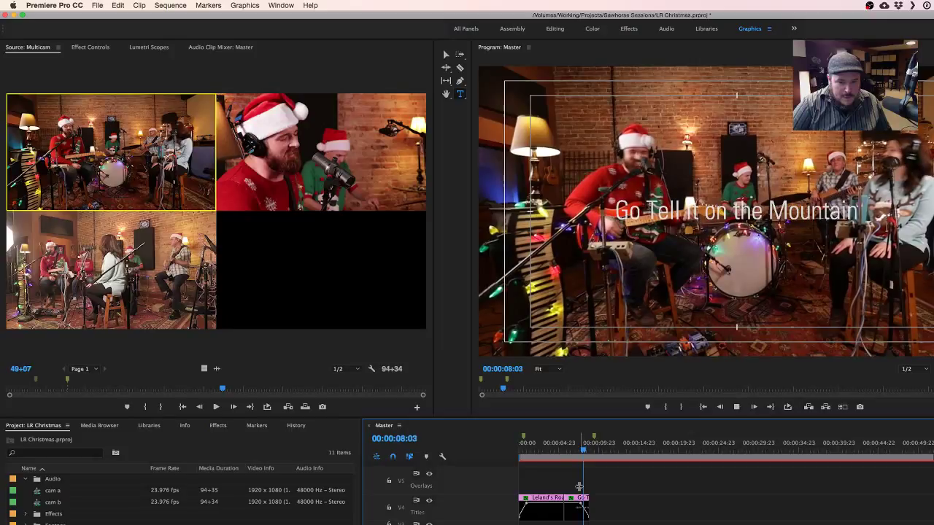
key(space)
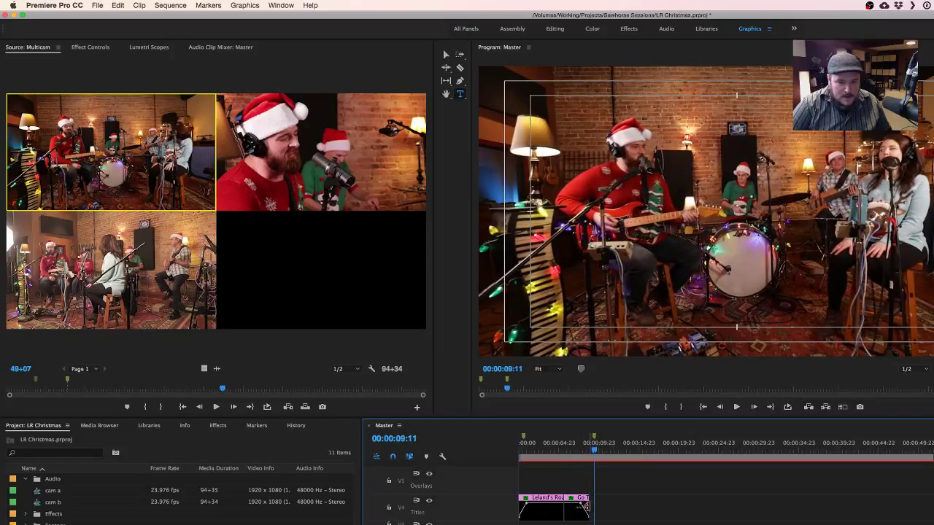
Extend the end of the Go Tell It on the Mountain title to the second timeline marker and play its fade-out.
drag(584, 509, 566, 507)
click(583, 450)
key(space)
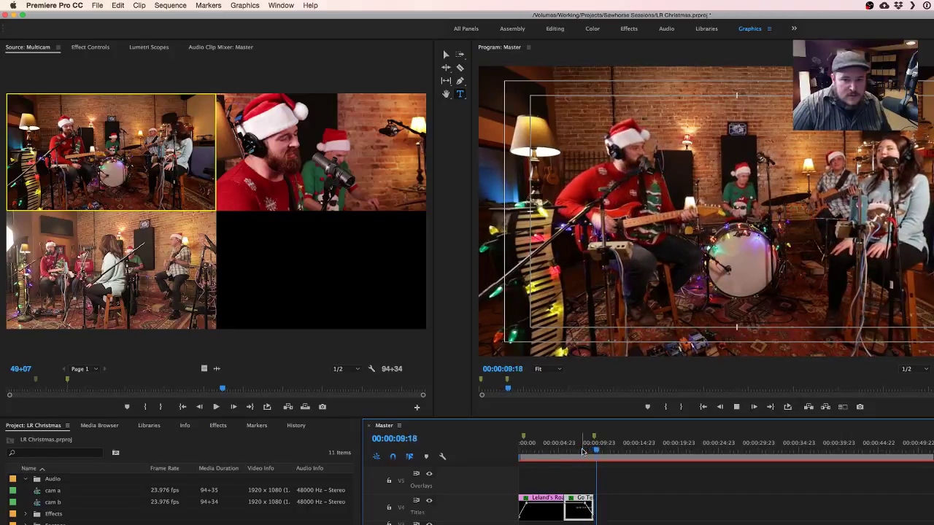
key(space)
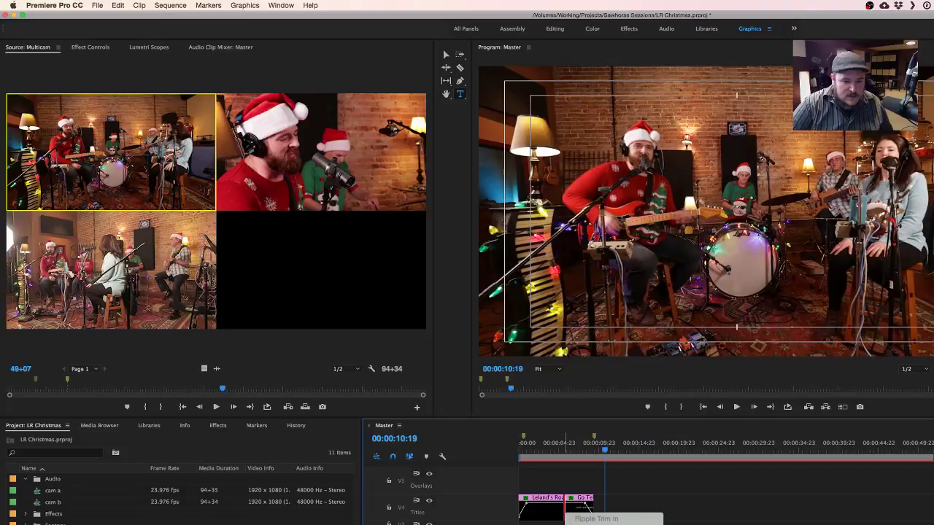
Add a Cross Dissolve at the cut between the two opening titles and lengthen it.
click(566, 507)
key(super+d)
scroll(565, 514, up, 5)
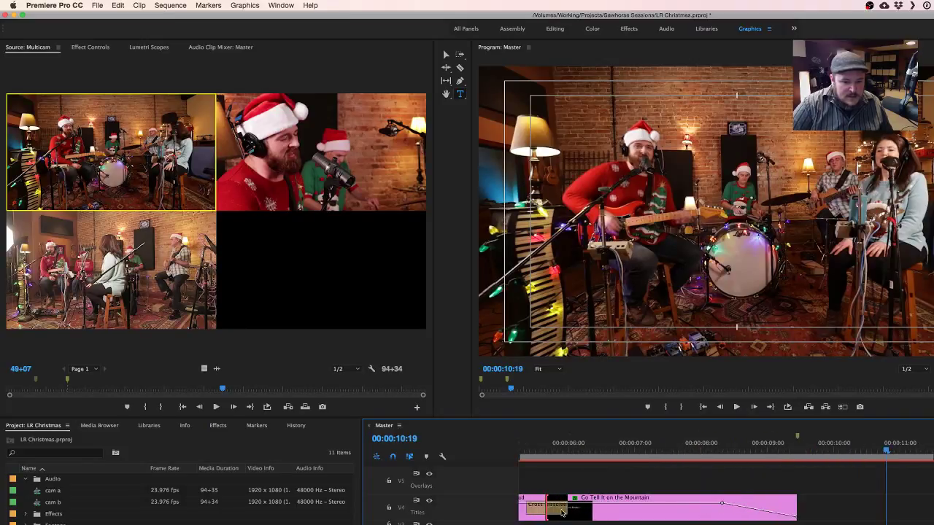
drag(562, 513, 577, 511)
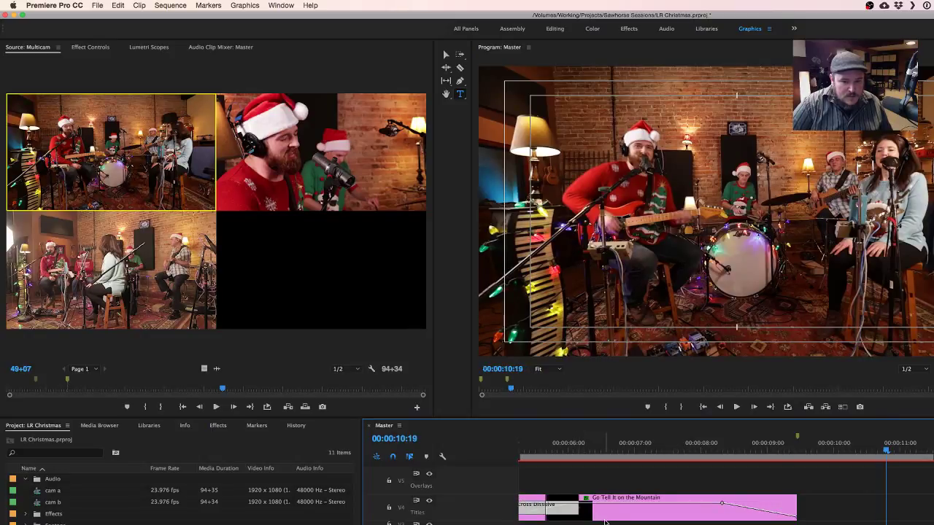
scroll(606, 496, down, 5)
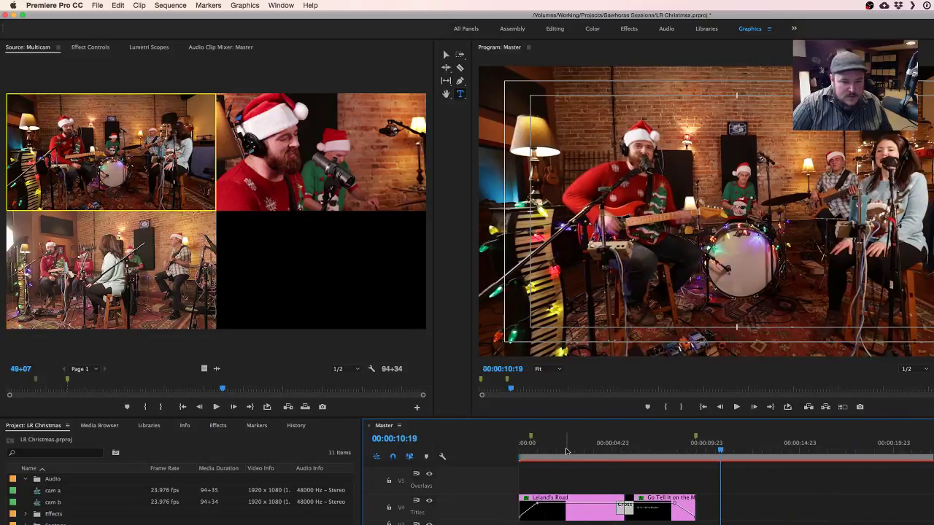
Play the opening from 00:00:00:00 to review both titles and the dissolve between them.
drag(565, 451, 519, 451)
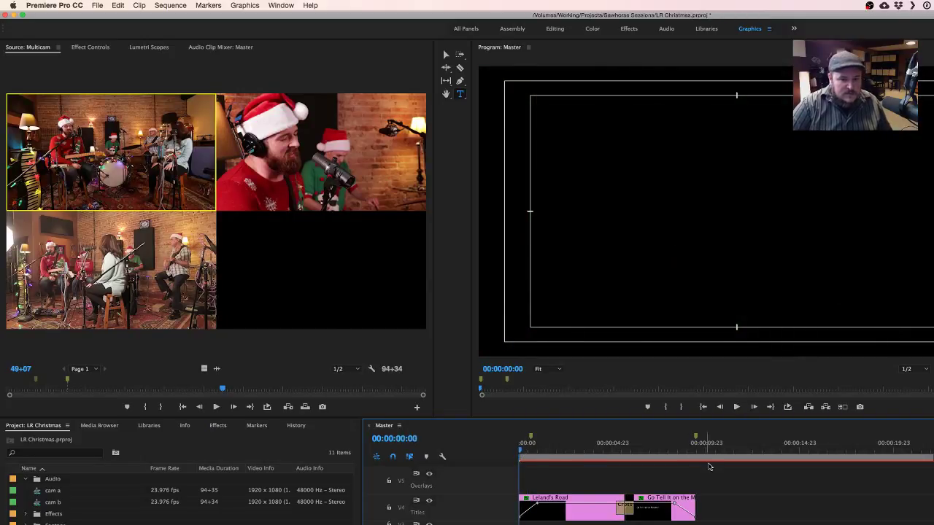
key(space)
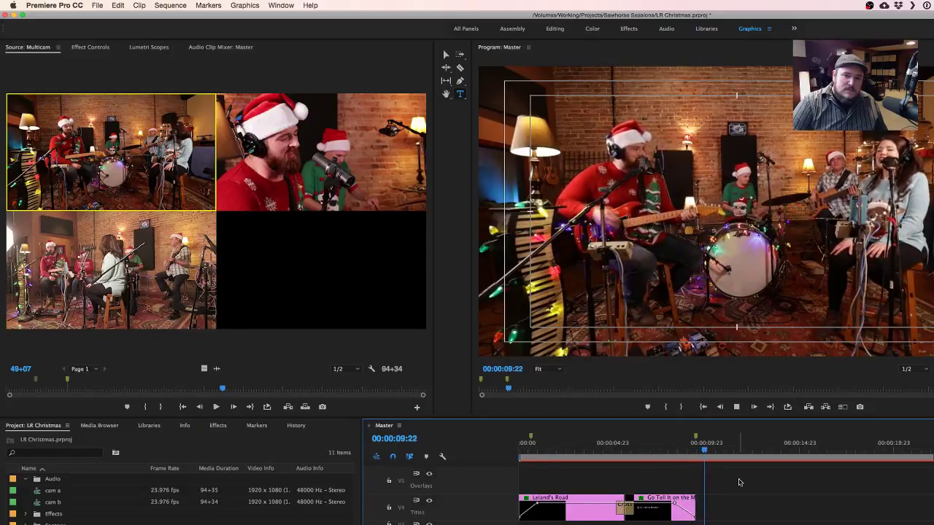
key(space)
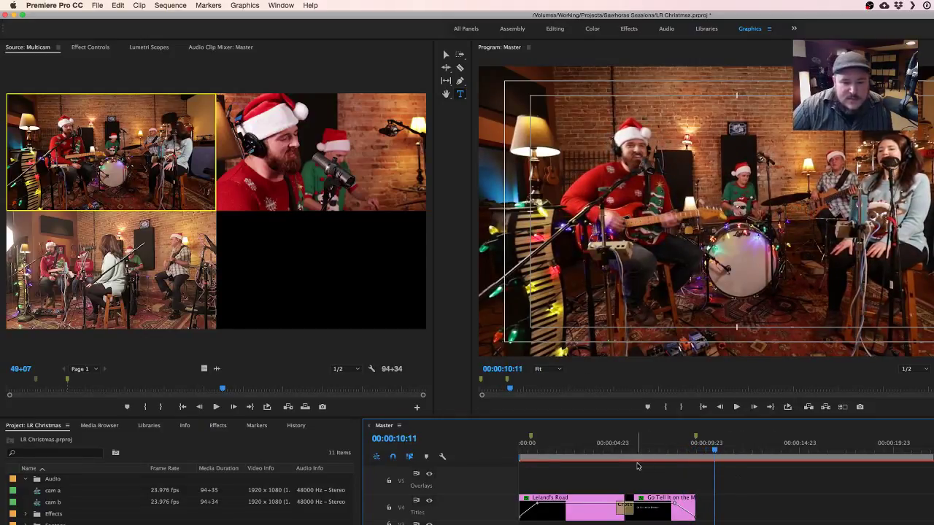
Return to the start of the Master sequence and hide the safe margins in the program view.
drag(575, 456, 520, 456)
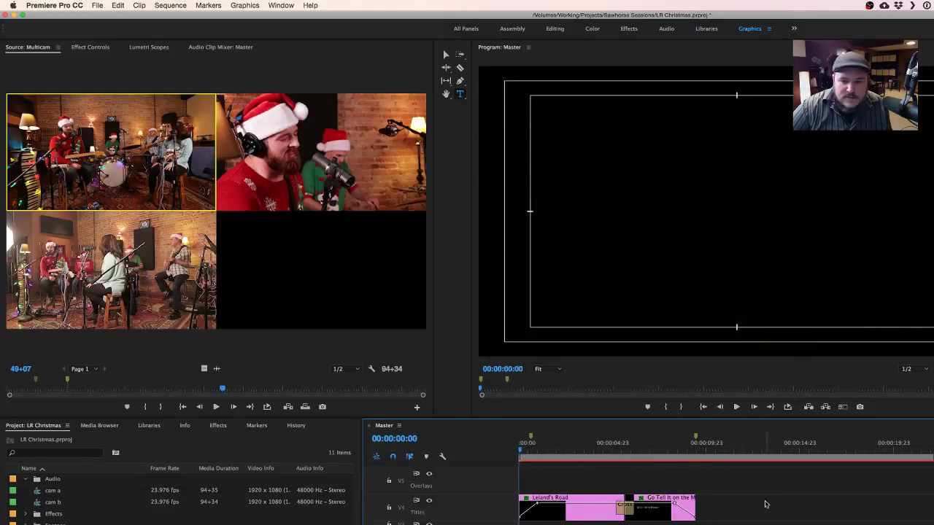
right_click(857, 286)
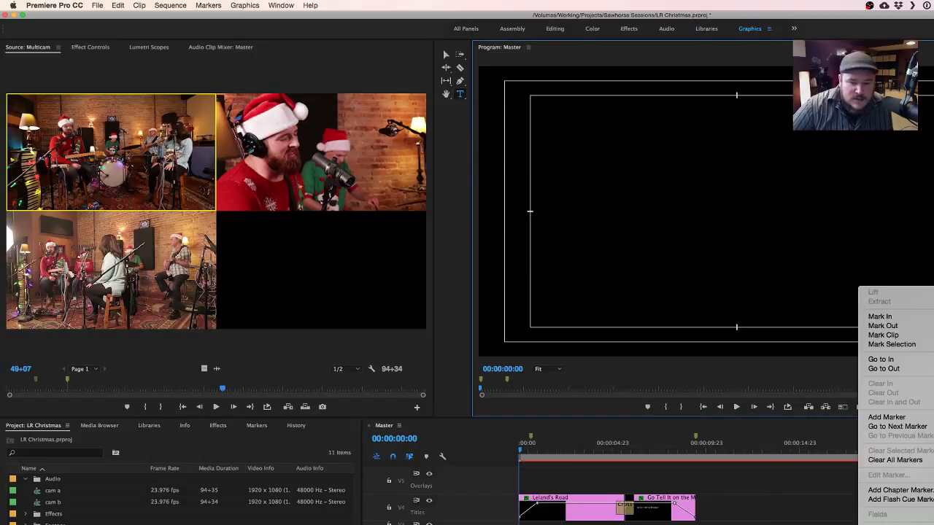
click(756, 312)
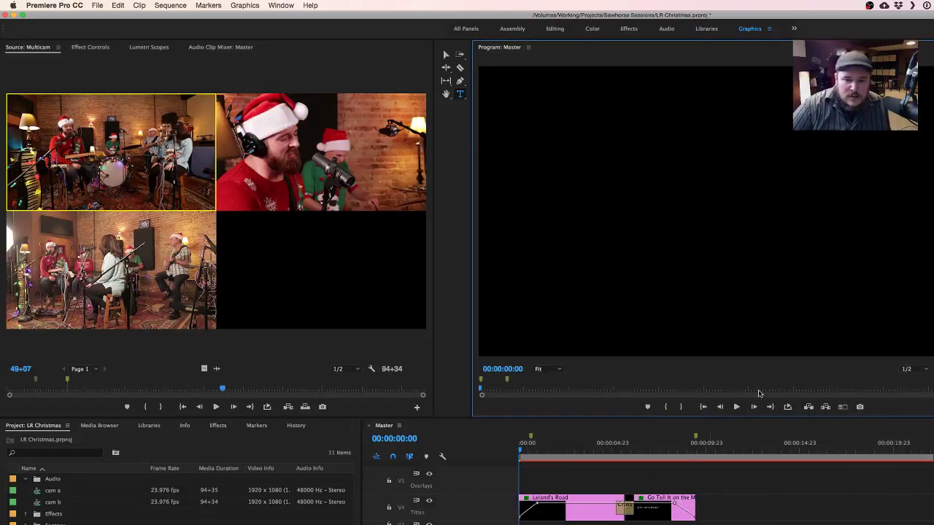
Review the whole Master sequence by playing the start of the end credits and returning to the Leland's Road title.
click(513, 452)
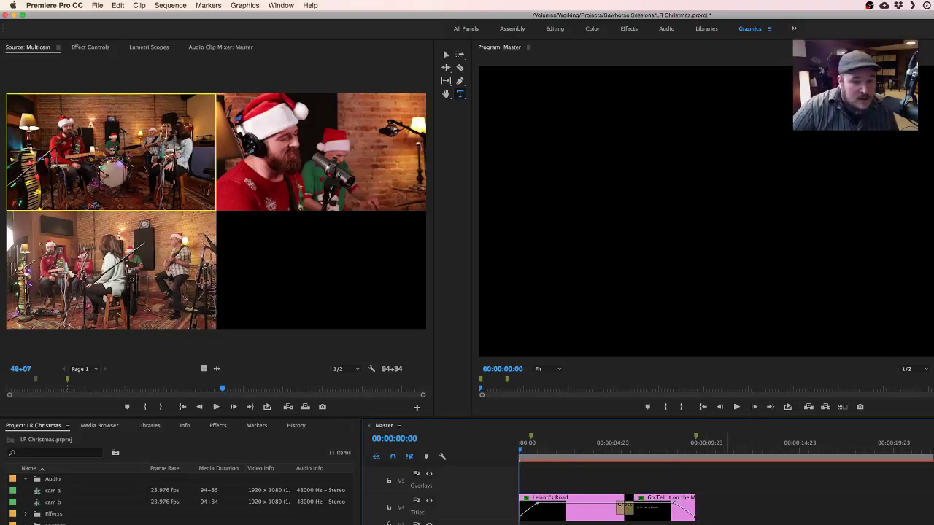
key(minus)
key(minus)
key(minus)
key(minus)
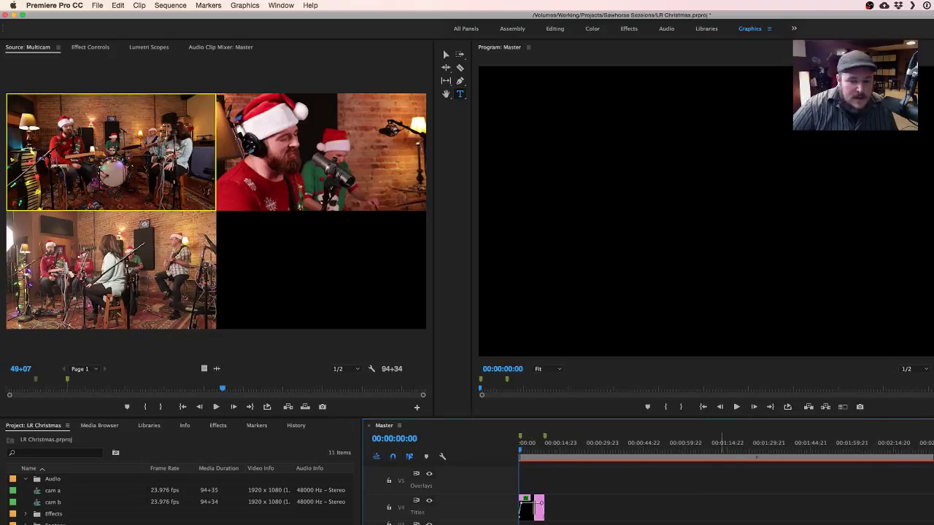
key(minus)
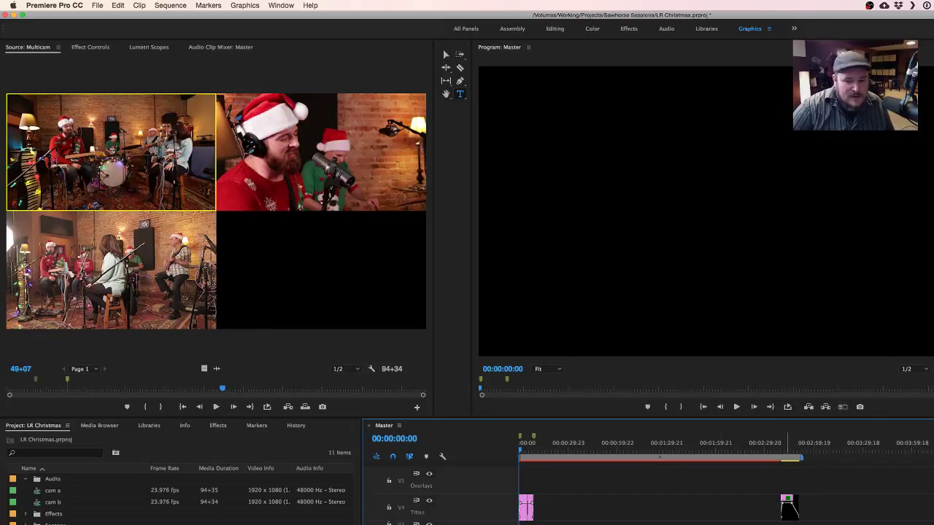
click(777, 448)
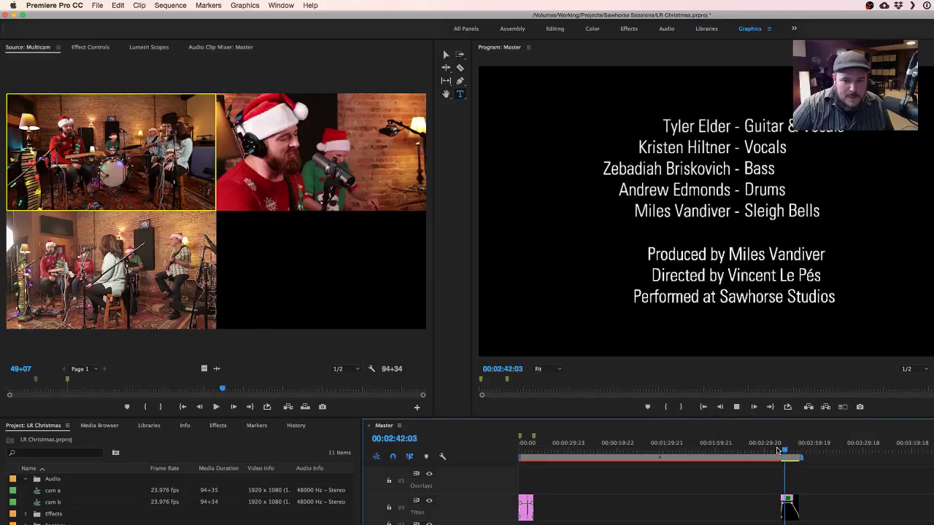
drag(778, 450, 523, 450)
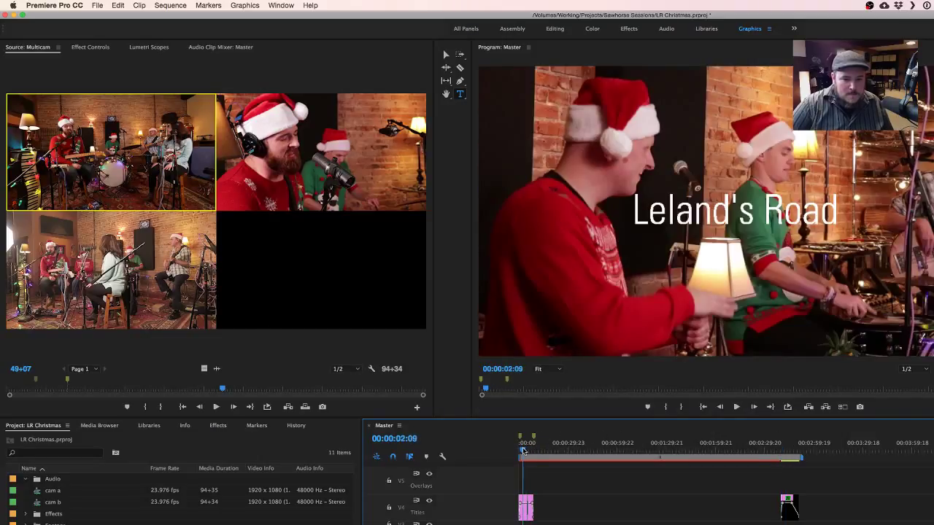